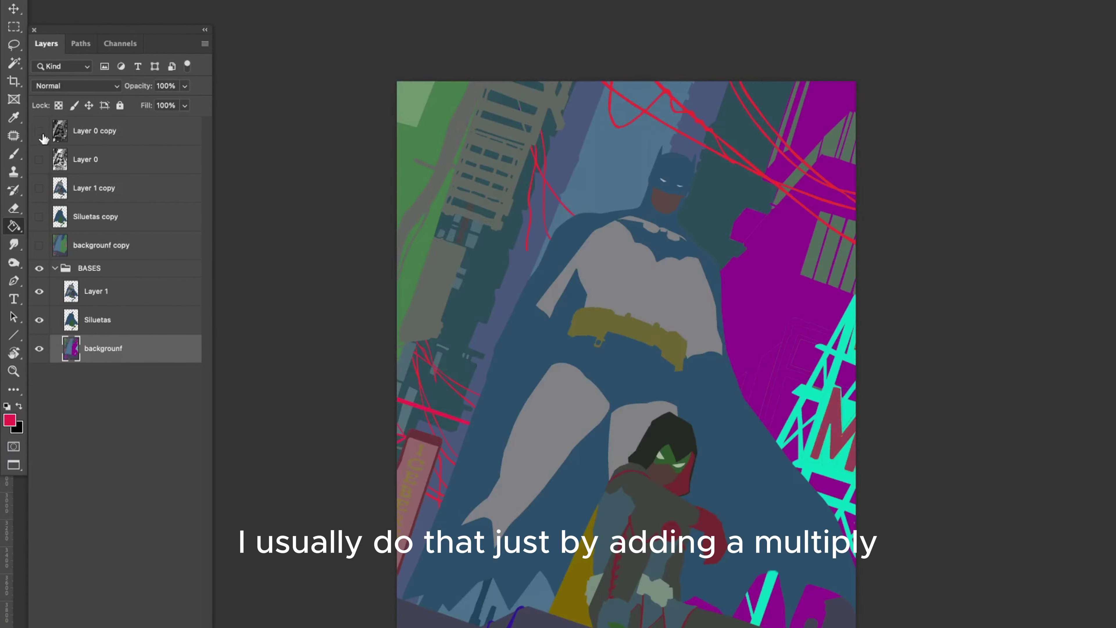
# Step: Show the Layer 0 copy artwork over the flat color layers
pyautogui.click(38, 131)
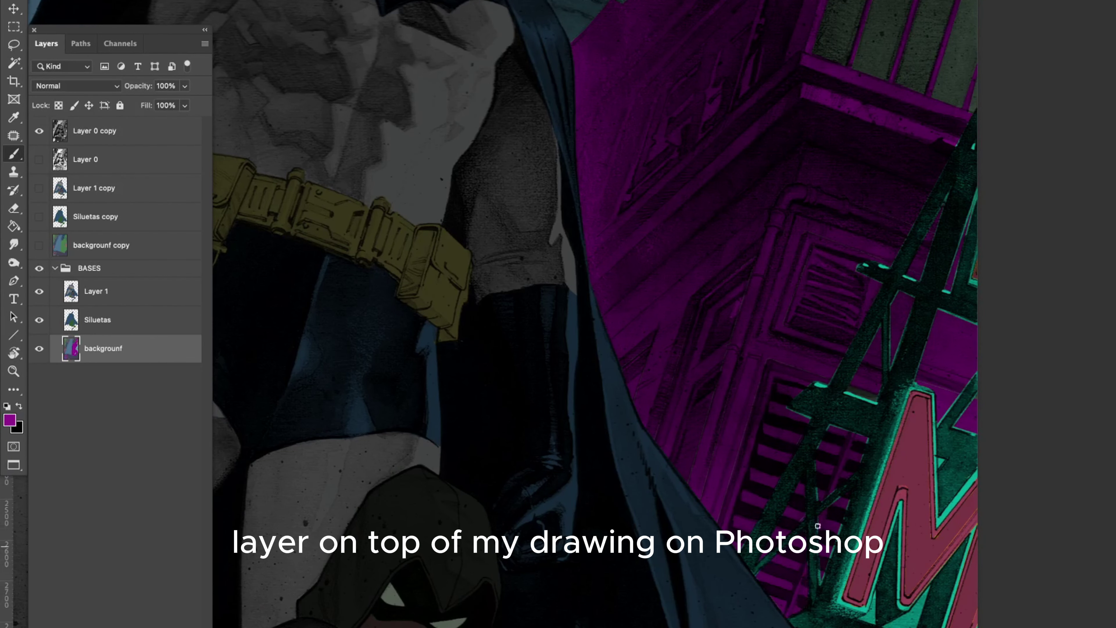
pyautogui.press('r')
pyautogui.moveTo(747, 528)
pyautogui.mouseDown()
pyautogui.moveTo(769, 462)
pyautogui.moveTo(703, 562)
pyautogui.moveTo(664, 570)
pyautogui.mouseUp()
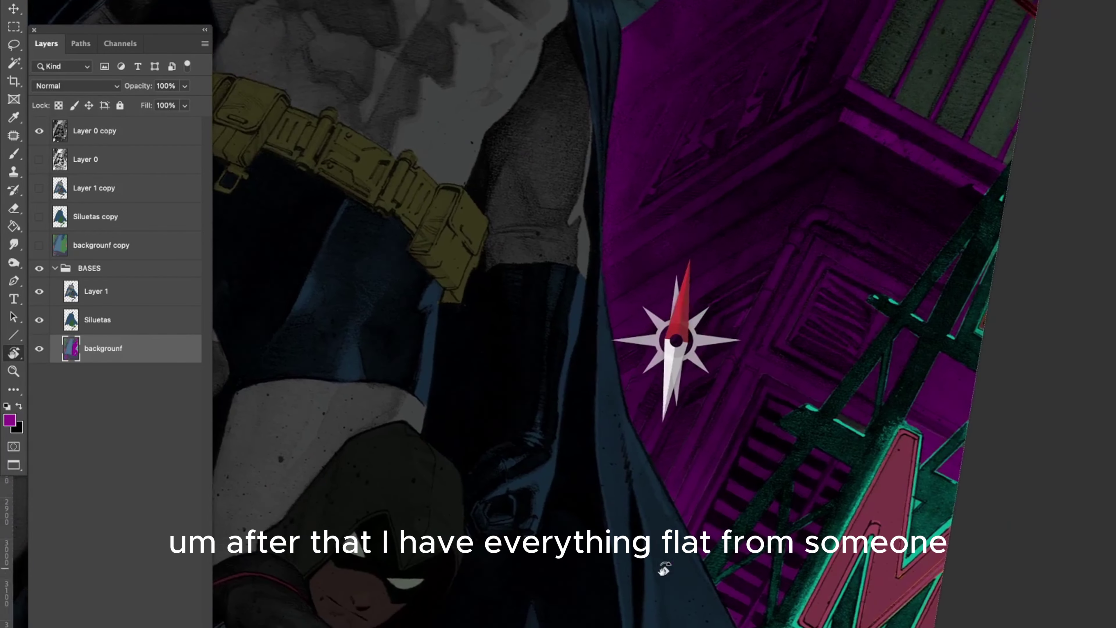
pyautogui.press('super+0')
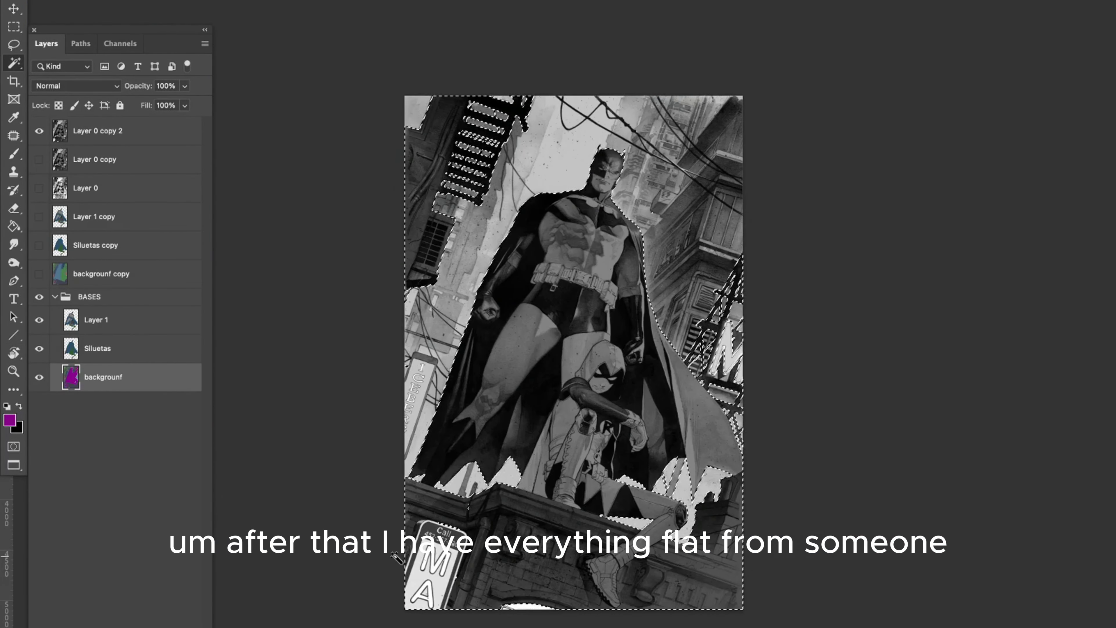
# Step: Try to colorize the selected figures and foreground of Layer 0 copy 2 green with Hue/Saturation, using hue 117, saturation 10 and reduced lightness
pyautogui.click(121, 138)
pyautogui.hotkey('ctrl', 'u')
pyautogui.moveTo(188, 158); pyautogui.dragTo(122, 157)
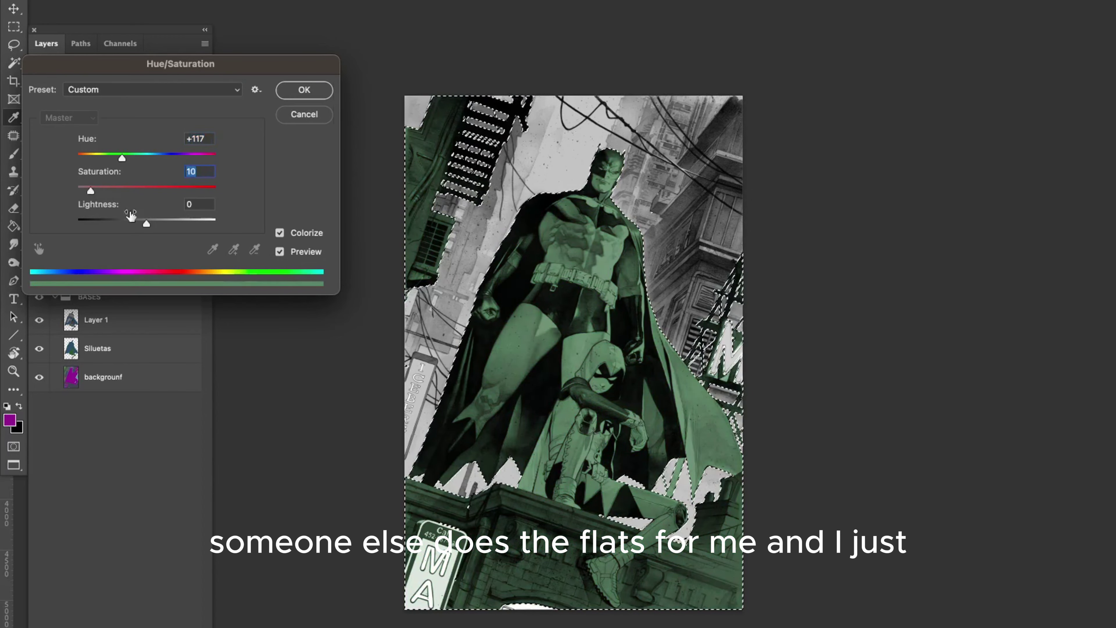
pyautogui.moveTo(130, 216); pyautogui.dragTo(109, 215)
pyautogui.click(283, 93)
# Step: Colorize the selected figures and foreground on Layer 0 copy 2 with Hue/Saturation, lowering the saturation
pyautogui.scroll(3, 710, 442)
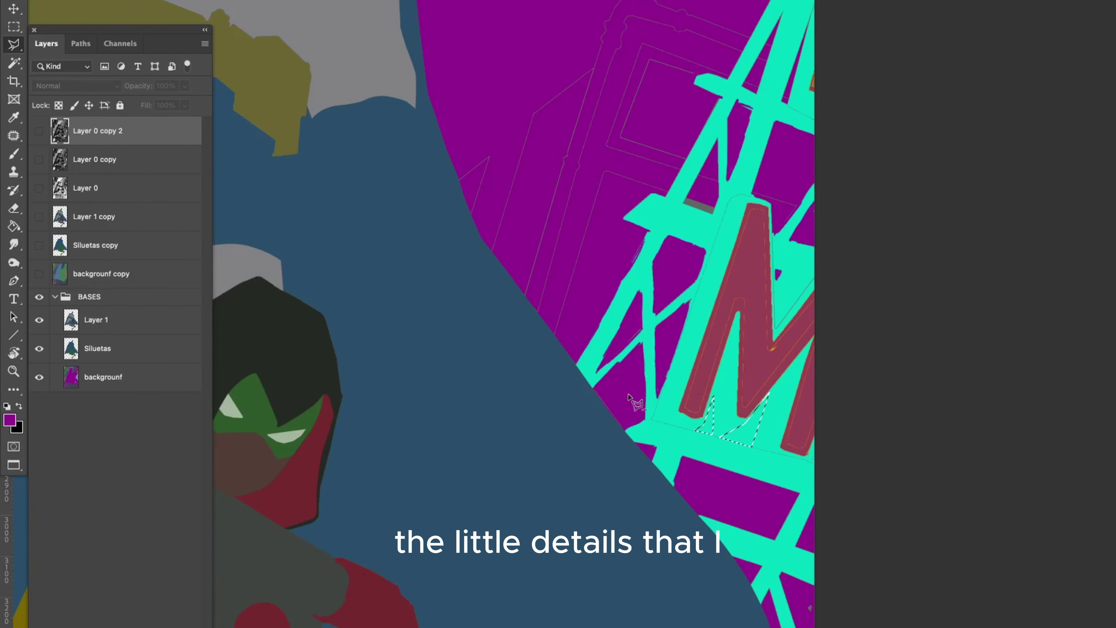
pyautogui.hotkey('alt', ',')
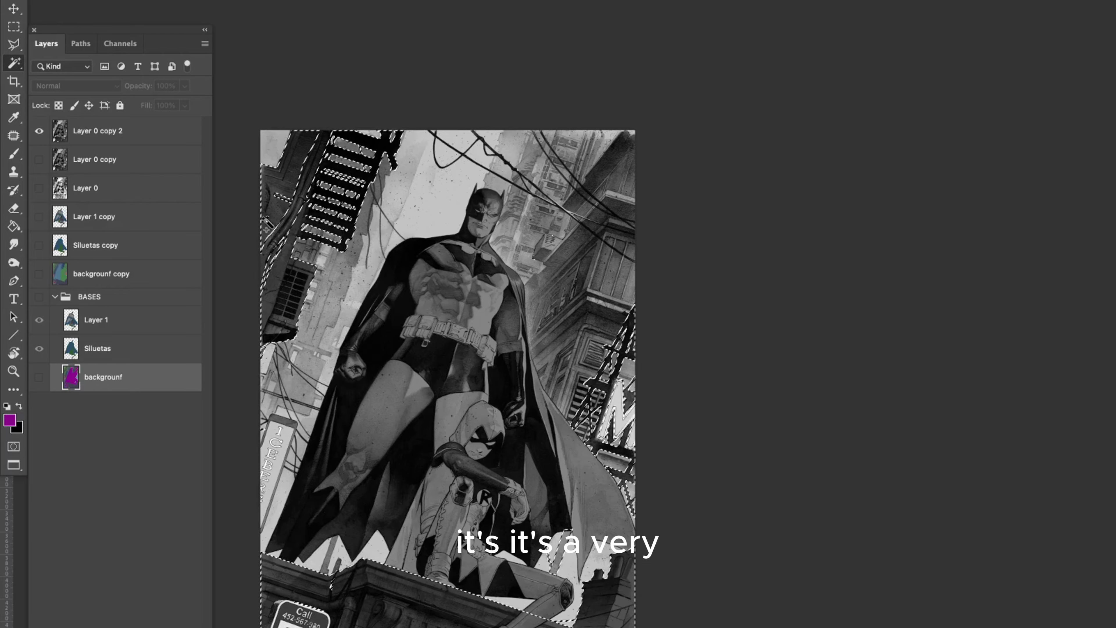
pyautogui.scroll(3, 471, 576)
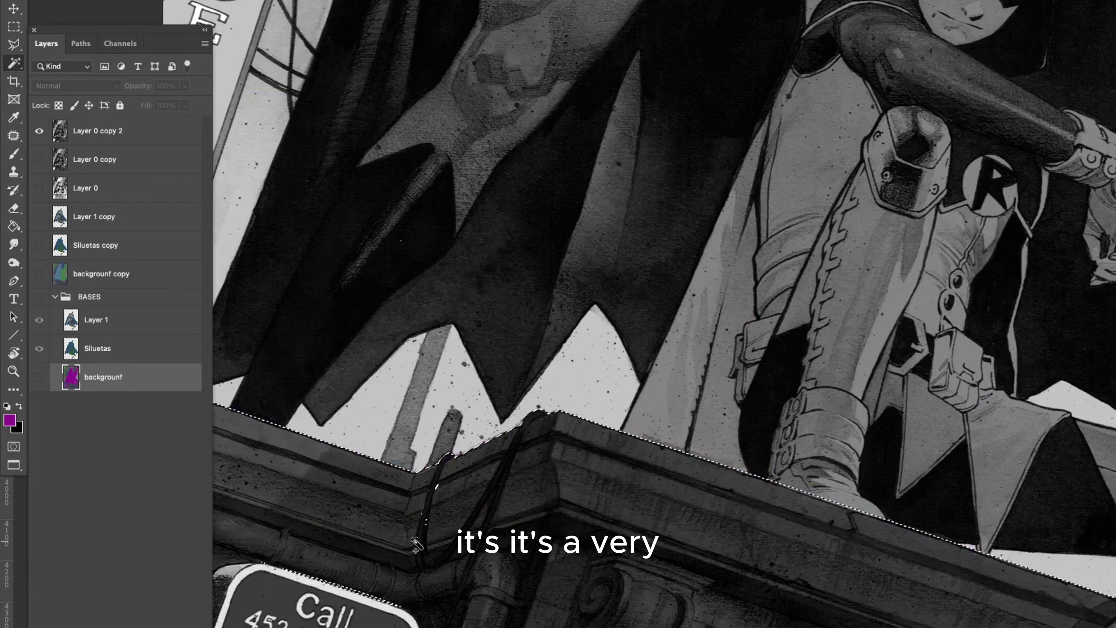
pyautogui.scroll(-5, 470, 576)
pyautogui.click(97, 130)
pyautogui.hotkey('ctrl', 'u')
pyautogui.moveTo(109, 187); pyautogui.dragTo(92, 190)
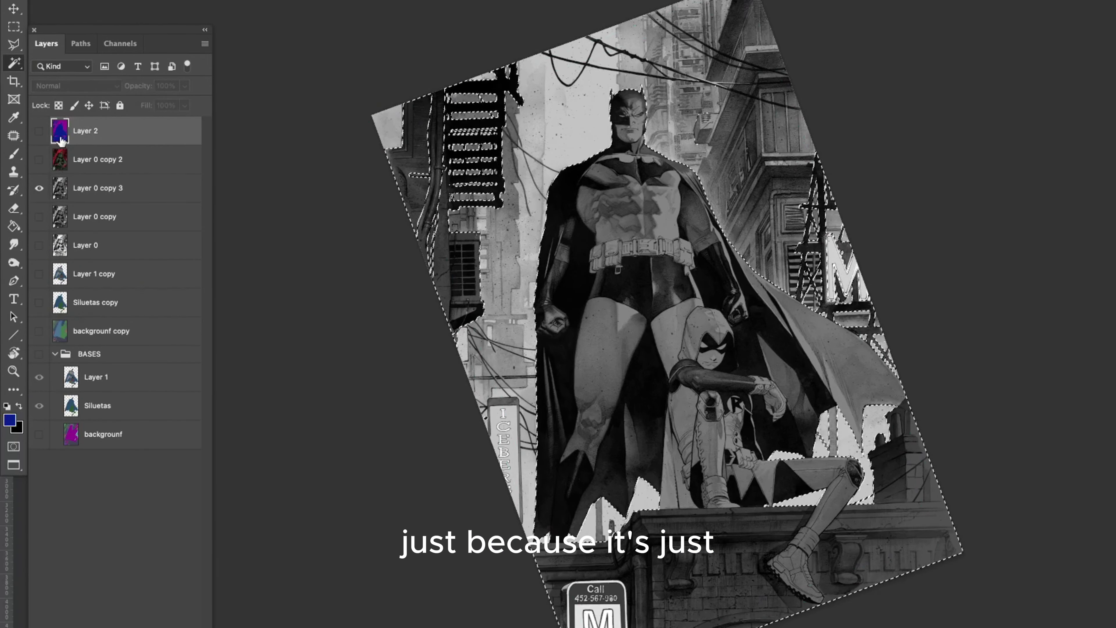
# Step: Colorize the selected figures and foreground on Layer 0 copy 3 green with hue 88, saturation 25 and a darker lightness
pyautogui.hotkey('ctrl', 'u')
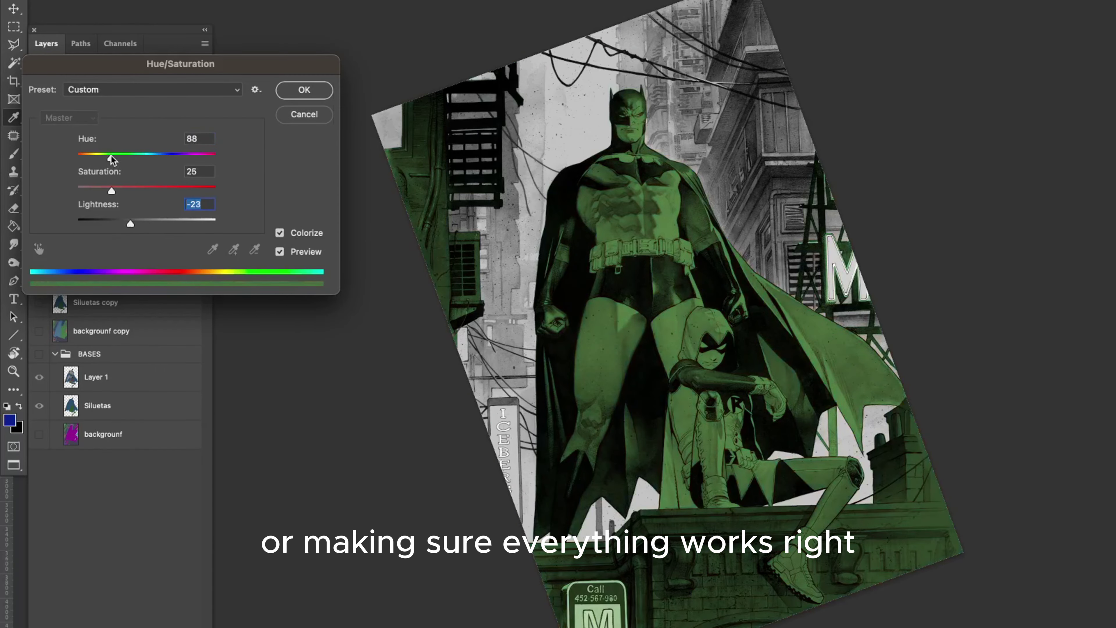
pyautogui.moveTo(131, 223); pyautogui.dragTo(121, 222)
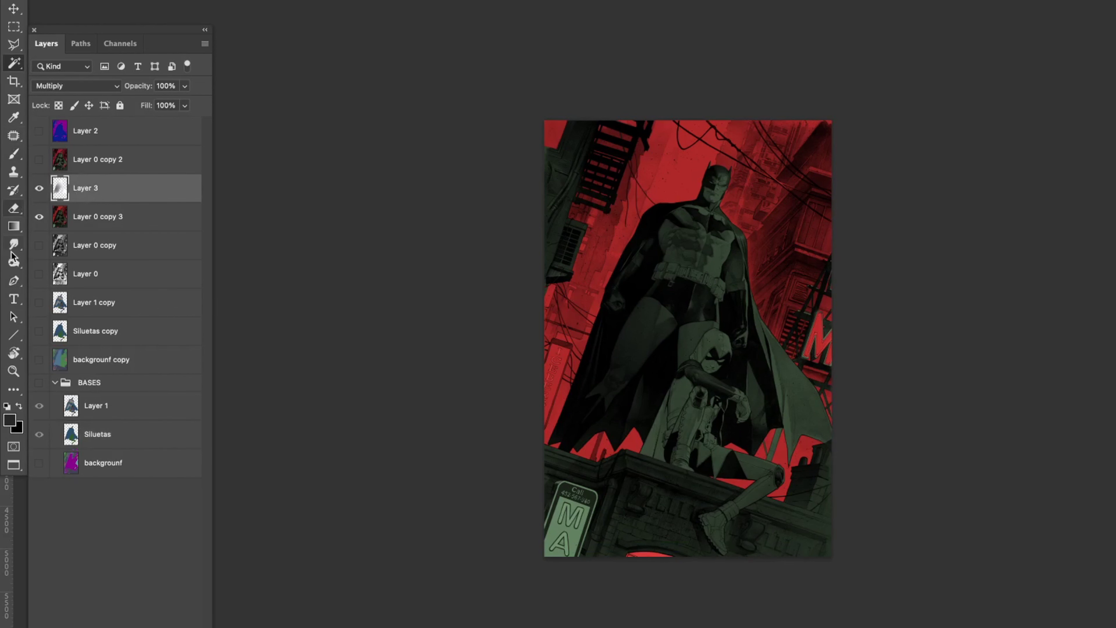
# Step: Add a Multiply layer above Layer 3 and darken the lower foreground with the Gradient tool
pyautogui.click(13, 226)
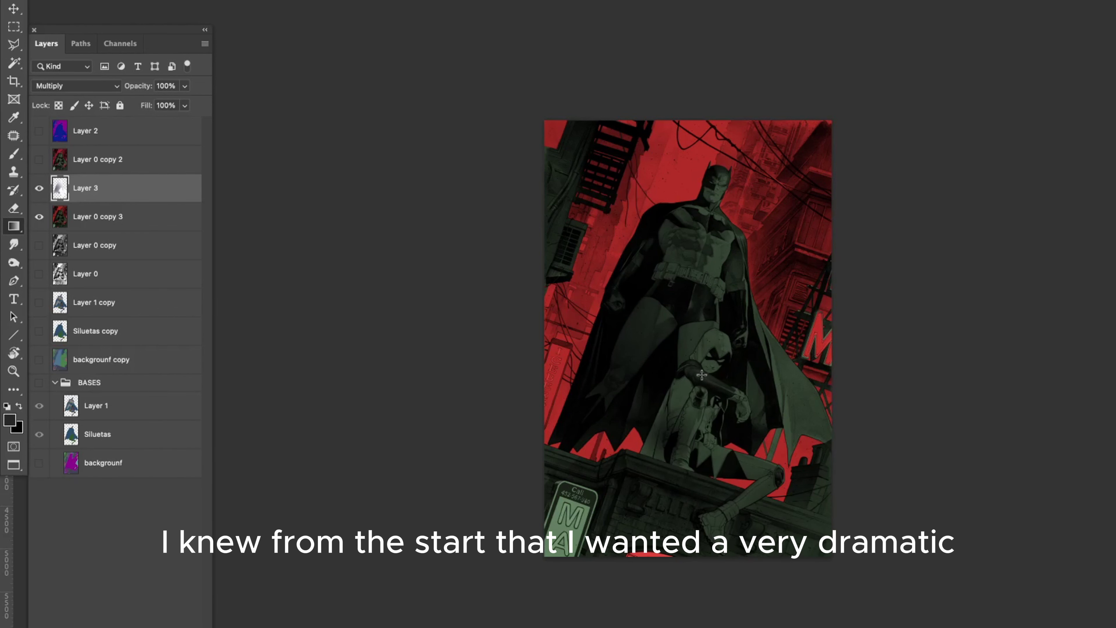
pyautogui.hotkey('ctrl', 'shift', 'alt', 'n')
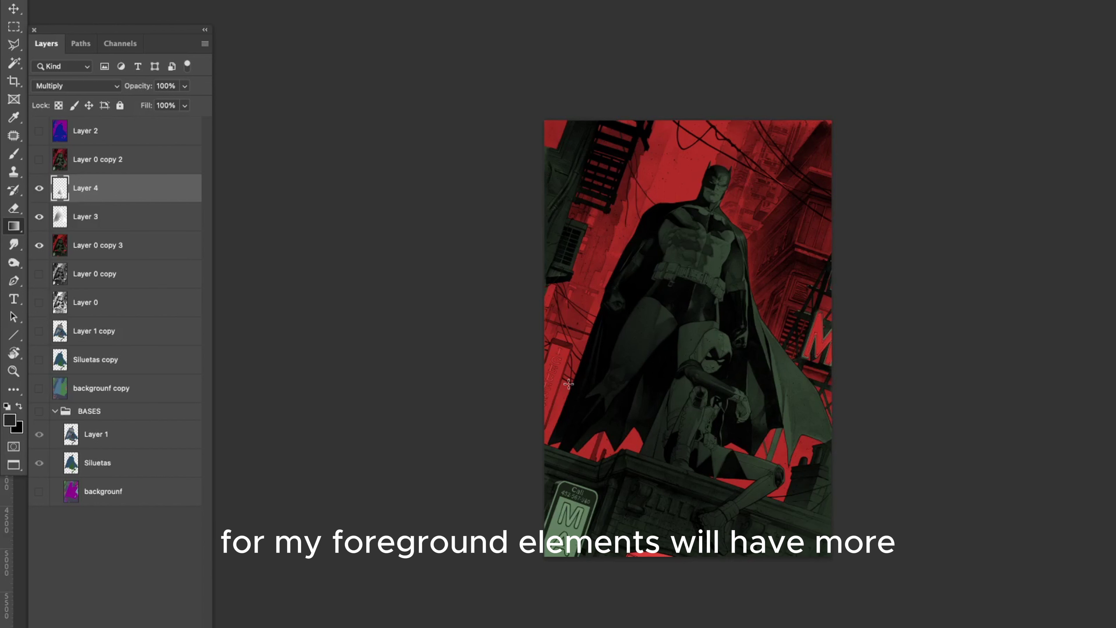
# Step: Adjust the levels of Layer 0 copy 3 and merge it with the two shadow layers above it
pyautogui.click(72, 139)
pyautogui.hotkey('ctrl', 'u')
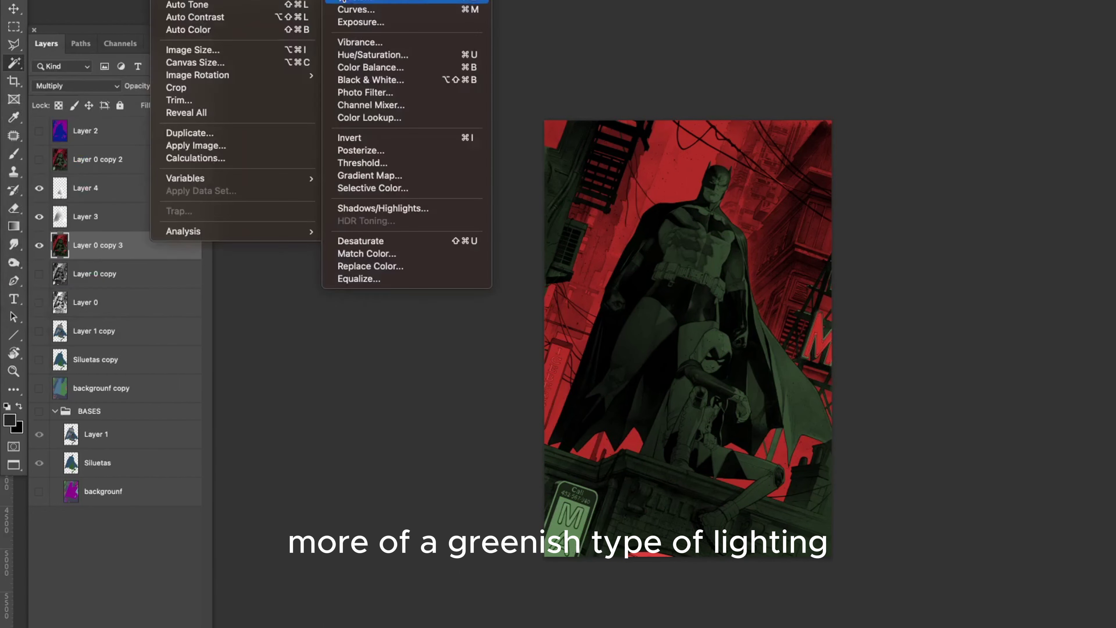
pyautogui.click(343, 1)
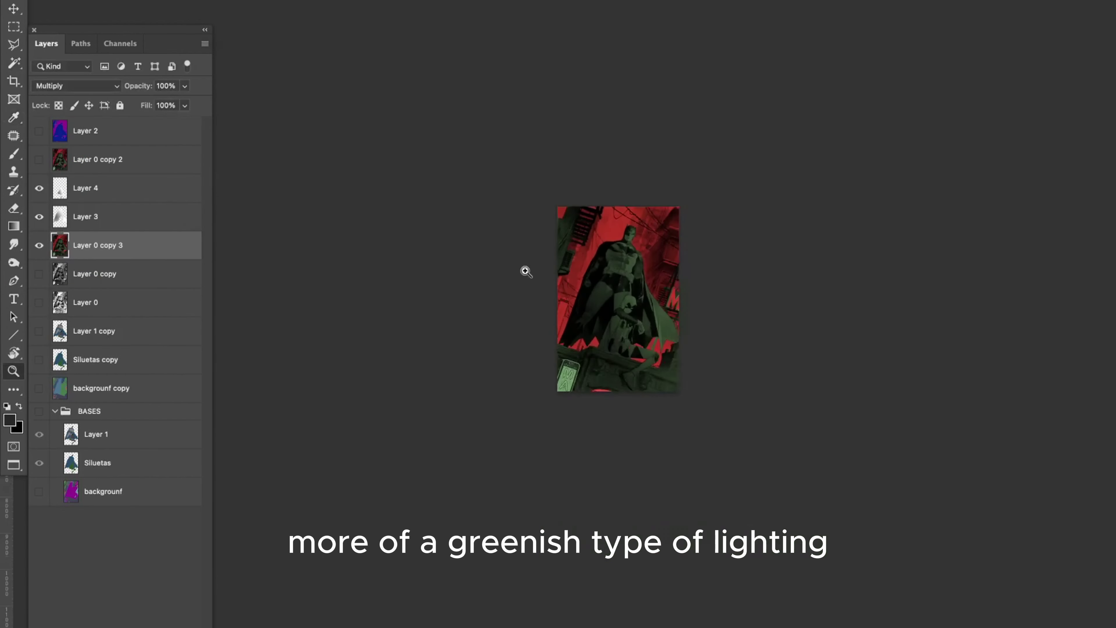
pyautogui.rightClick(81, 187)
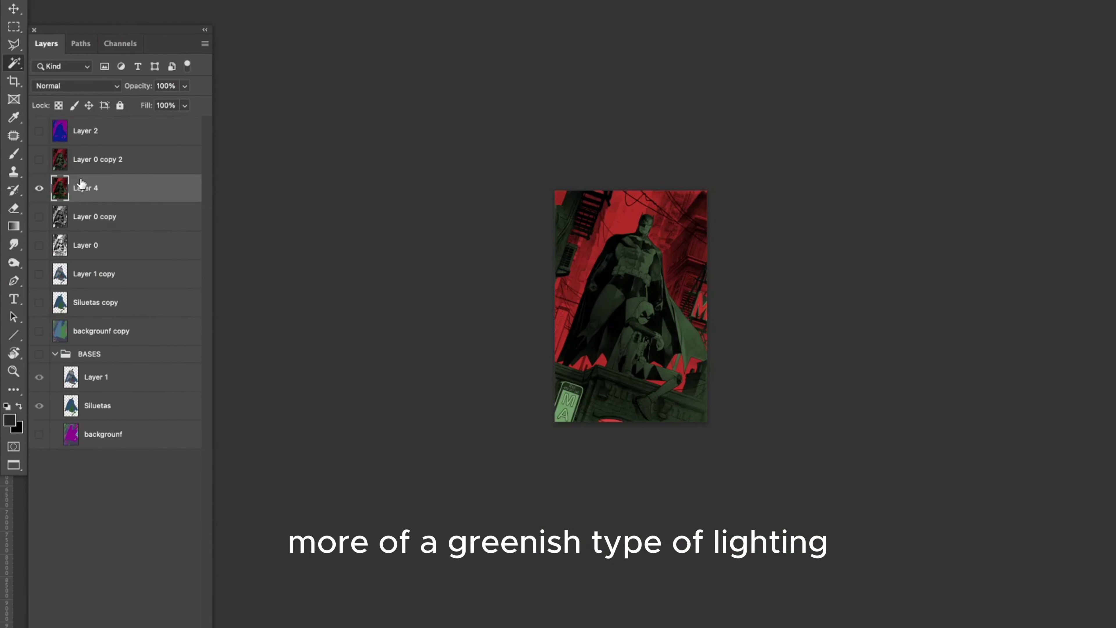
# Step: Try darkening the picture with a gradient on a new Multiply layer at the top of the stack, and undo it
pyautogui.click(81, 434)
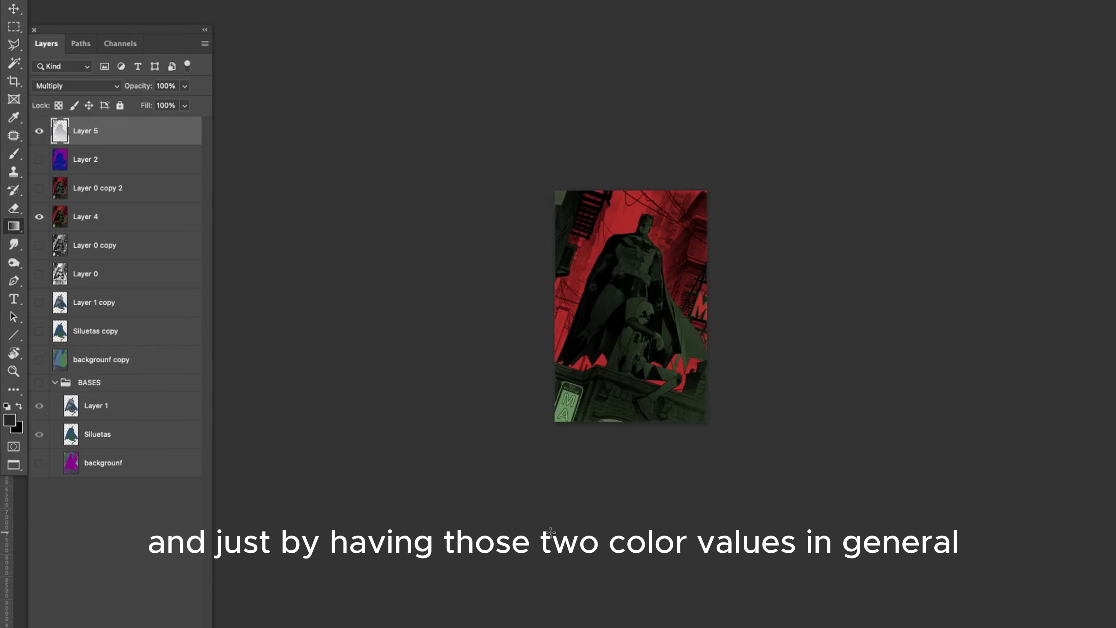
pyautogui.hotkey('ctrl', 'z')
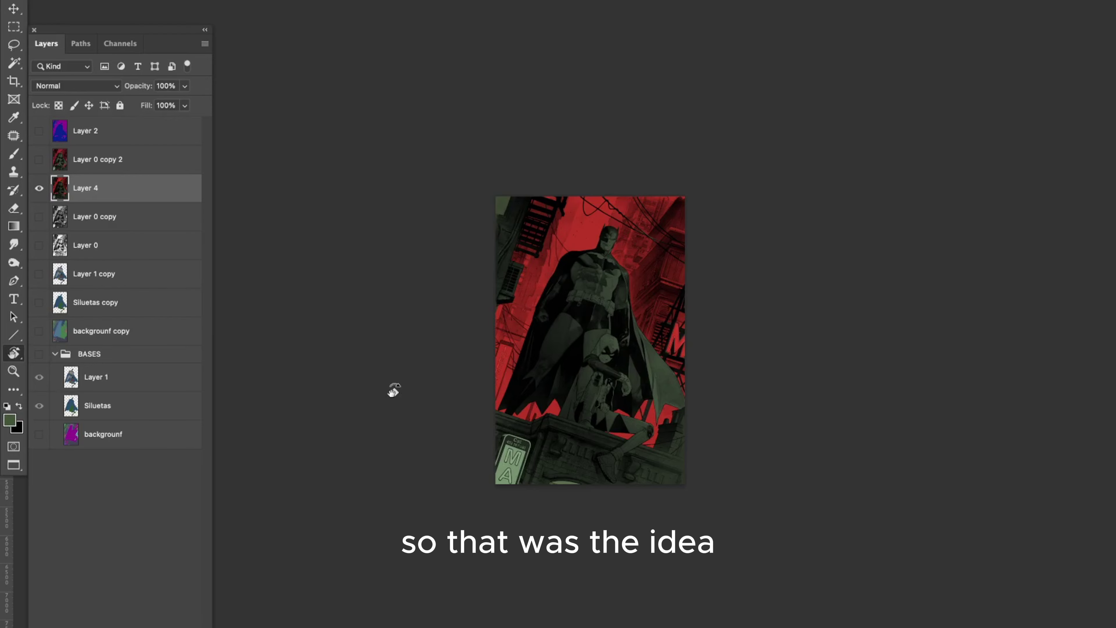
# Step: Set up a new layer above Layer 4 for the red light, using Color Dodge at 100% opacity
pyautogui.moveTo(530, 230); pyautogui.dragTo(501, 224)
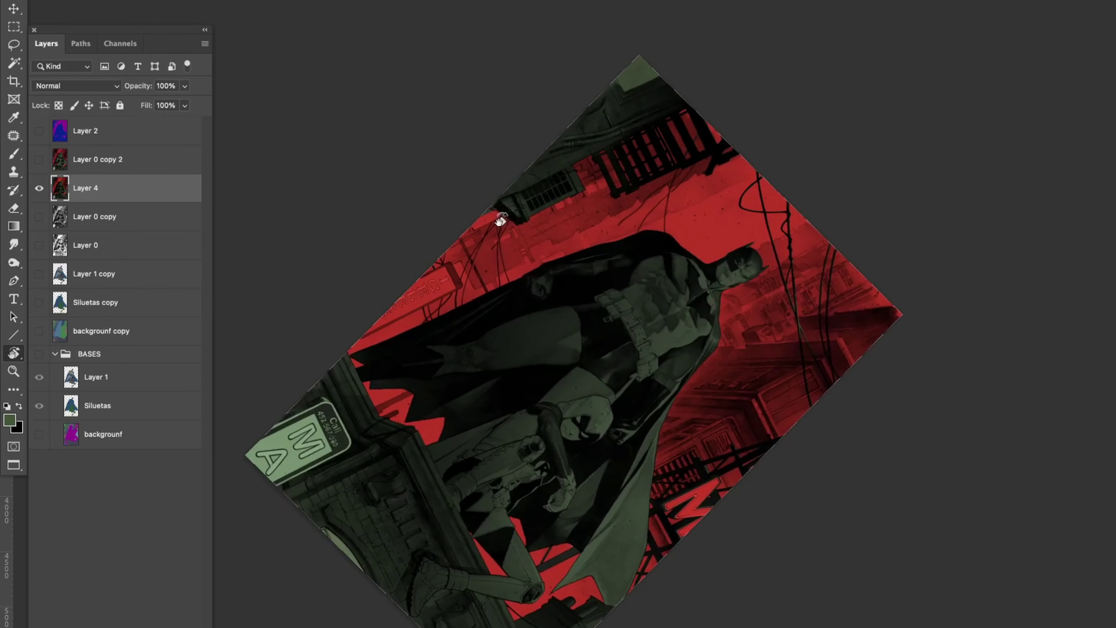
pyautogui.click(74, 85)
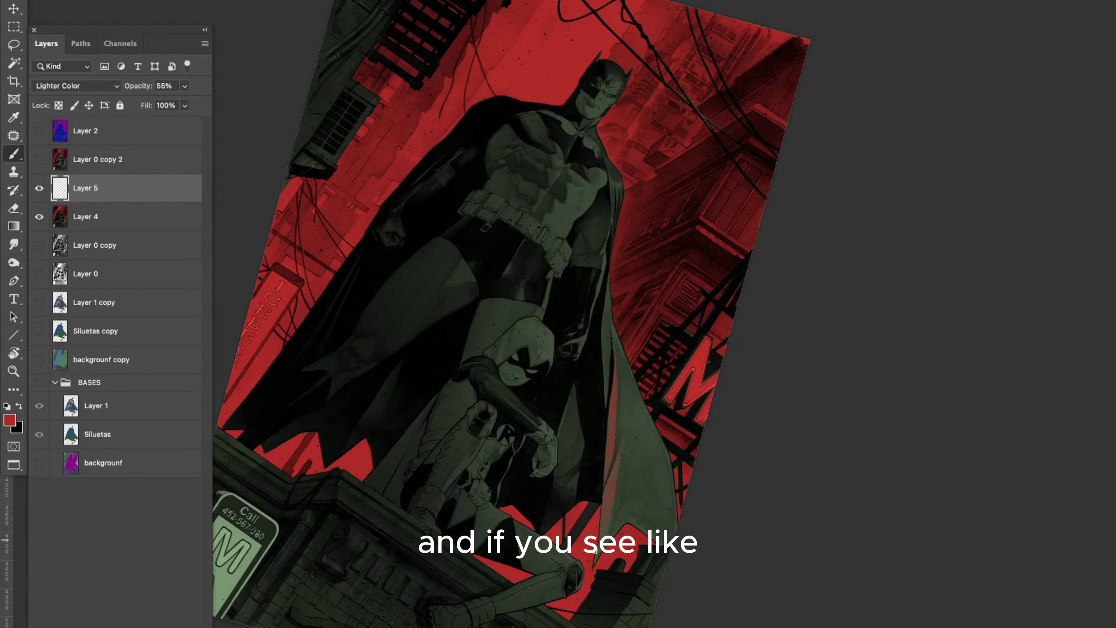
pyautogui.scroll(-2, 508, 333)
pyautogui.click(75, 86)
pyautogui.click(62, 295)
# Step: Paint red light on Batman's end belt pouch and along the edge of his arm and gloved fist
pyautogui.scroll(-2, 508, 333)
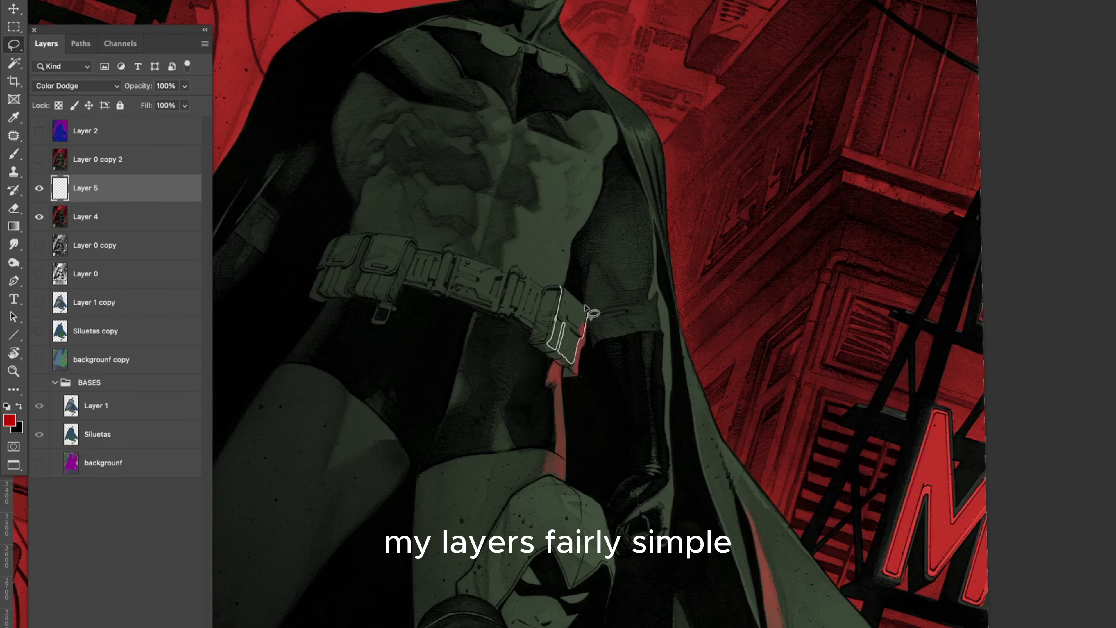
pyautogui.press('e')
pyautogui.rightClick(584, 315)
pyautogui.press('Escape')
pyautogui.press('e')
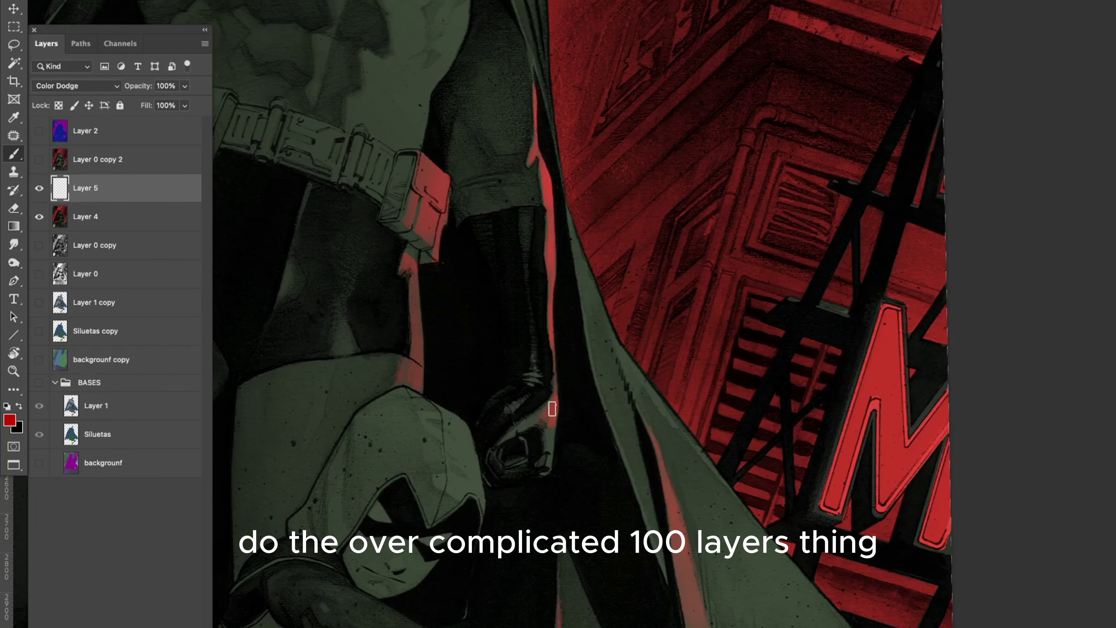
# Step: Refine the red light on the cape's inner fold and paint a thin red rim along the cape's outer edge
pyautogui.scroll(-3, 544, 411)
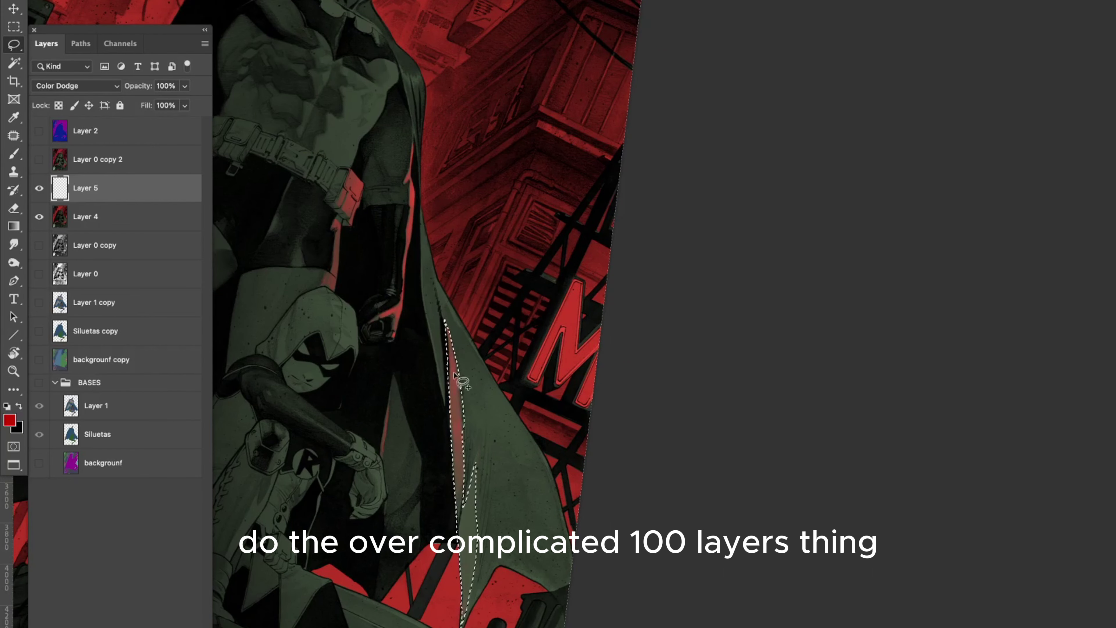
pyautogui.press('e')
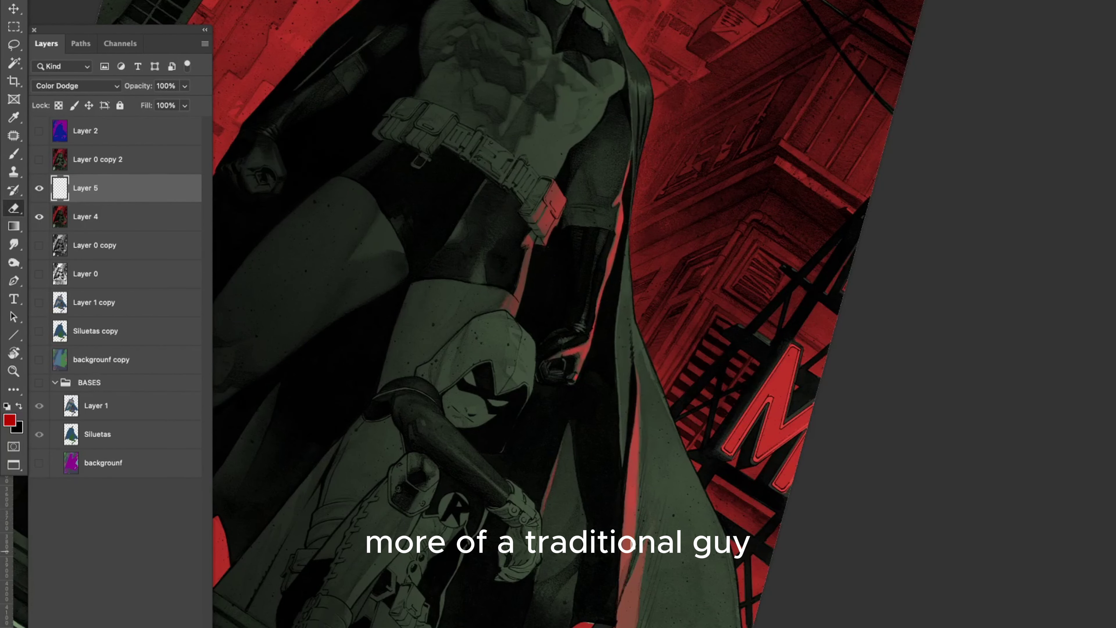
pyautogui.press('b')
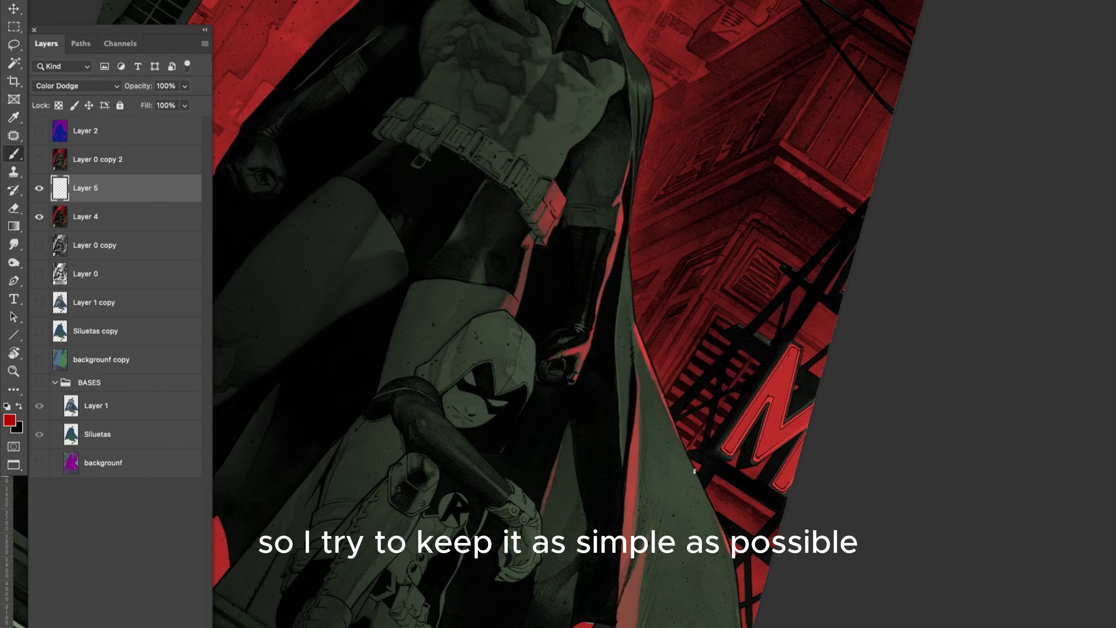
# Step: Paint red highlights on the side of Robin's hood facing the neon sign and clean up their edges
pyautogui.scroll(3, 672, 431)
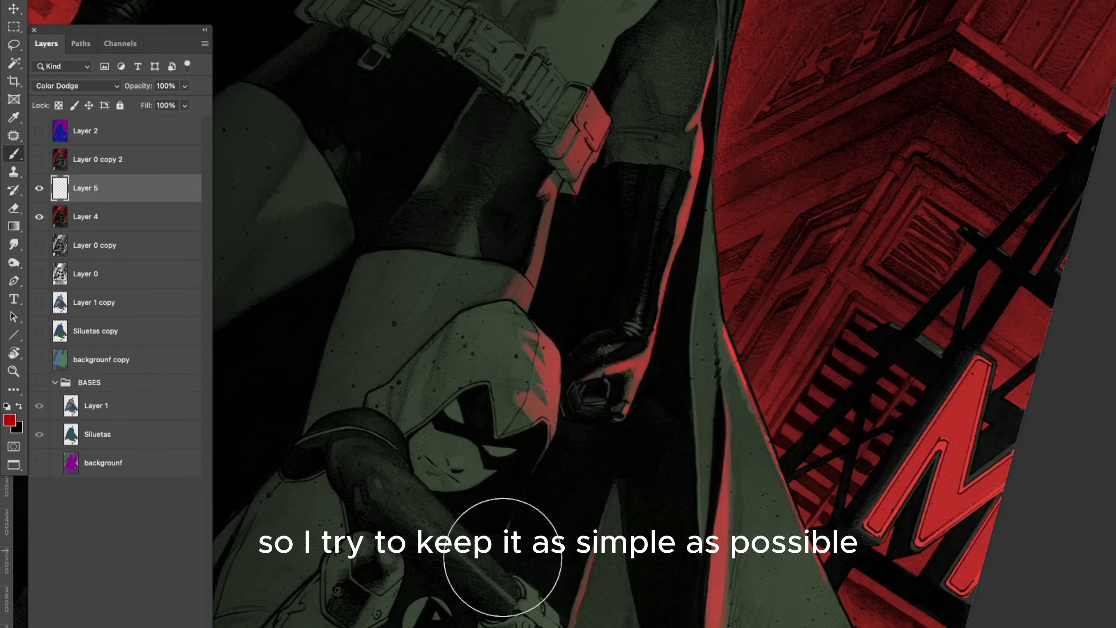
pyautogui.scroll(-5, 474, 548)
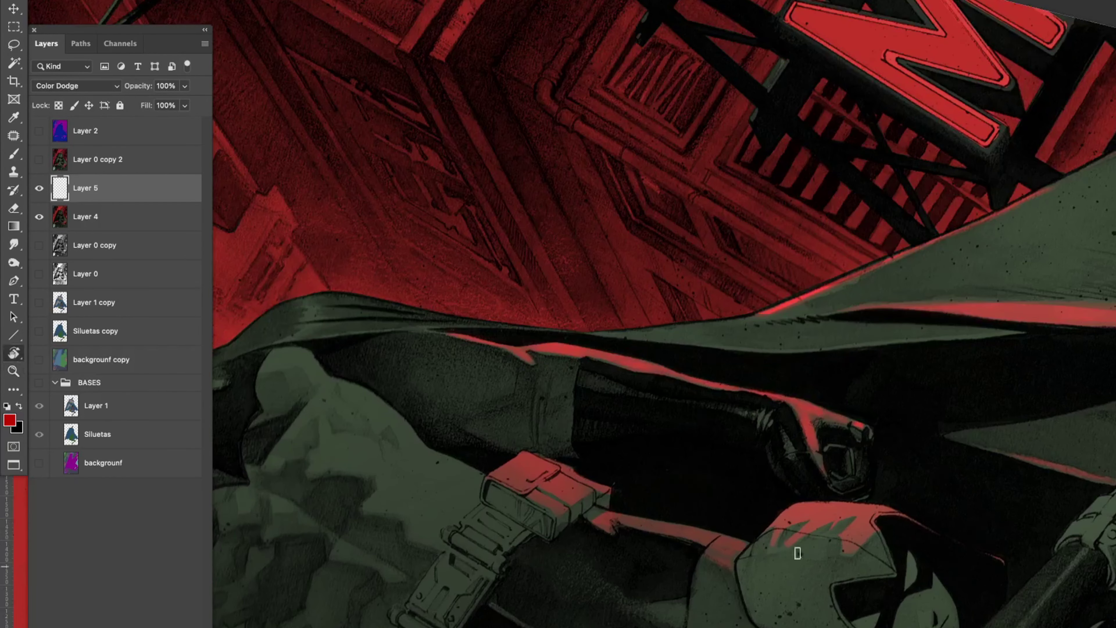
pyautogui.press('e')
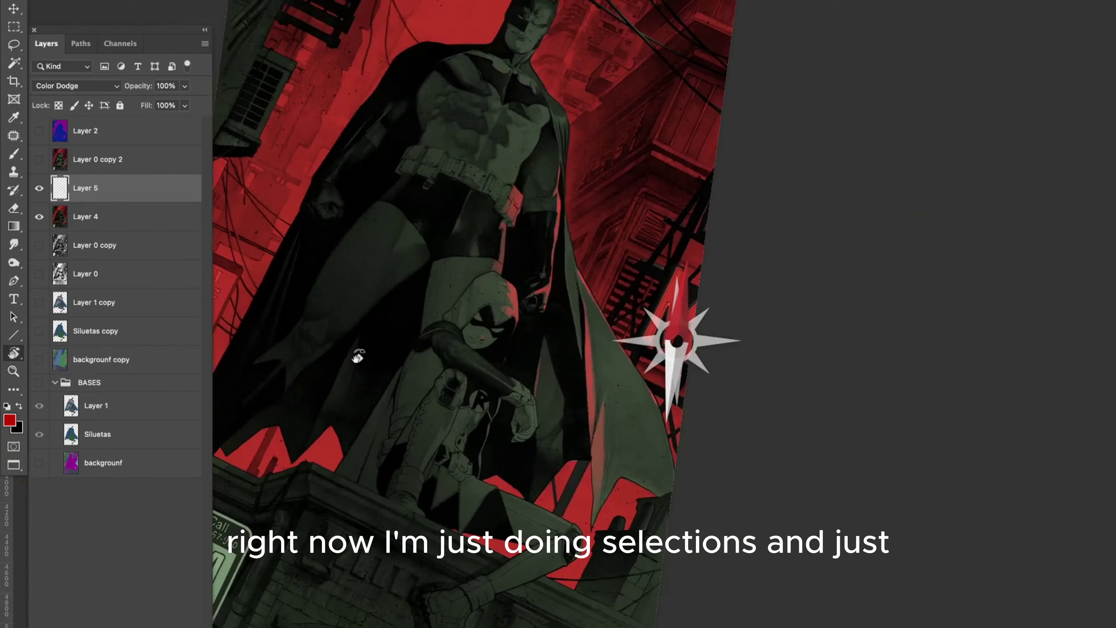
# Step: Lasso the lit parts of Robin's glove, from the cuff straps to the back of the hand, and paint them red
pyautogui.press('l')
pyautogui.moveTo(547, 384); pyautogui.dragTo(563, 393)
pyautogui.scroll(3, 545, 381)
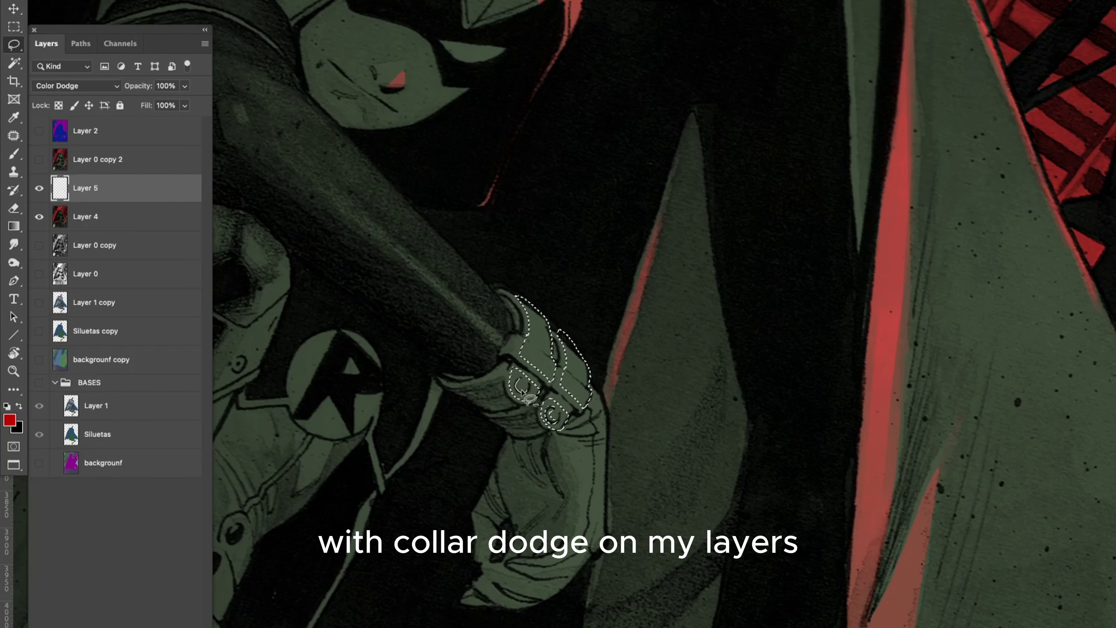
pyautogui.moveTo(567, 402)
pyautogui.mouseDown()
pyautogui.moveTo(562, 439)
pyautogui.moveTo(571, 495)
pyautogui.mouseUp()
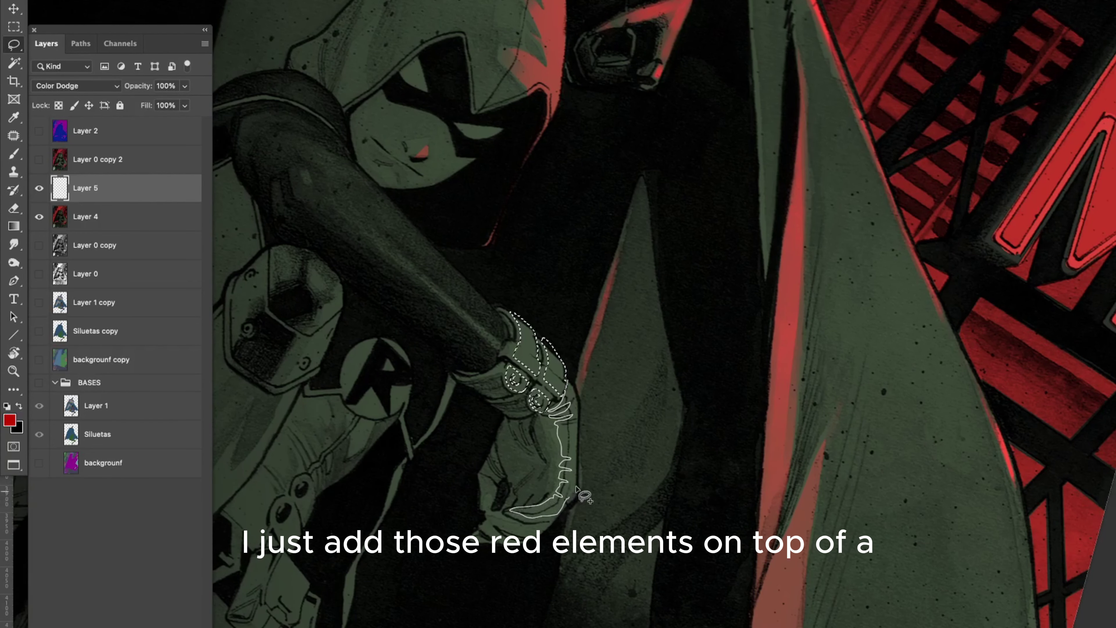
pyautogui.press('z')
pyautogui.moveTo(472, 437); pyautogui.dragTo(444, 409)
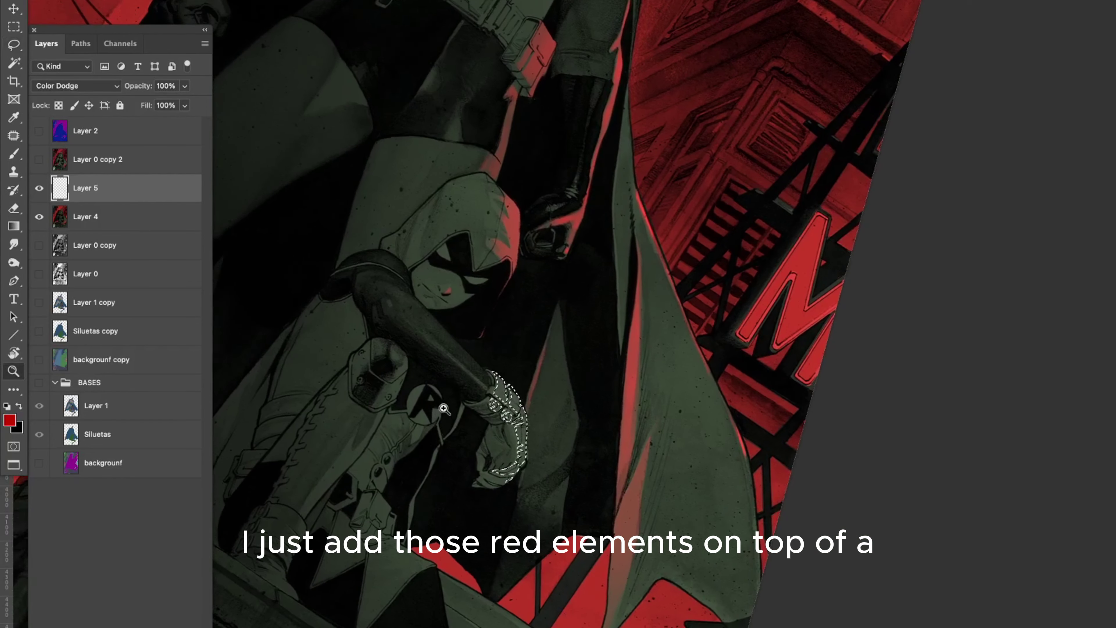
pyautogui.moveTo(326, 274); pyautogui.dragTo(362, 282)
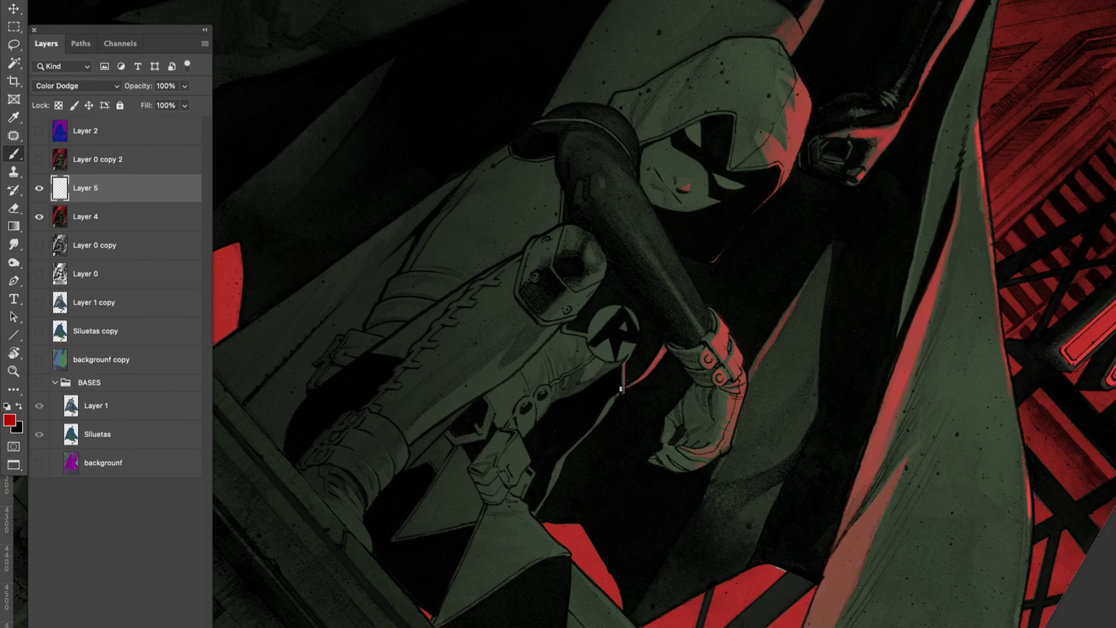
# Step: Lasso the lit sides of Robin's belt pouches and paint them red with the square brush
pyautogui.press('l')
pyautogui.moveTo(541, 421); pyautogui.dragTo(518, 413)
pyautogui.moveTo(488, 481)
pyautogui.mouseDown()
pyautogui.moveTo(714, 524)
pyautogui.moveTo(643, 512)
pyautogui.moveTo(608, 488)
pyautogui.mouseUp()
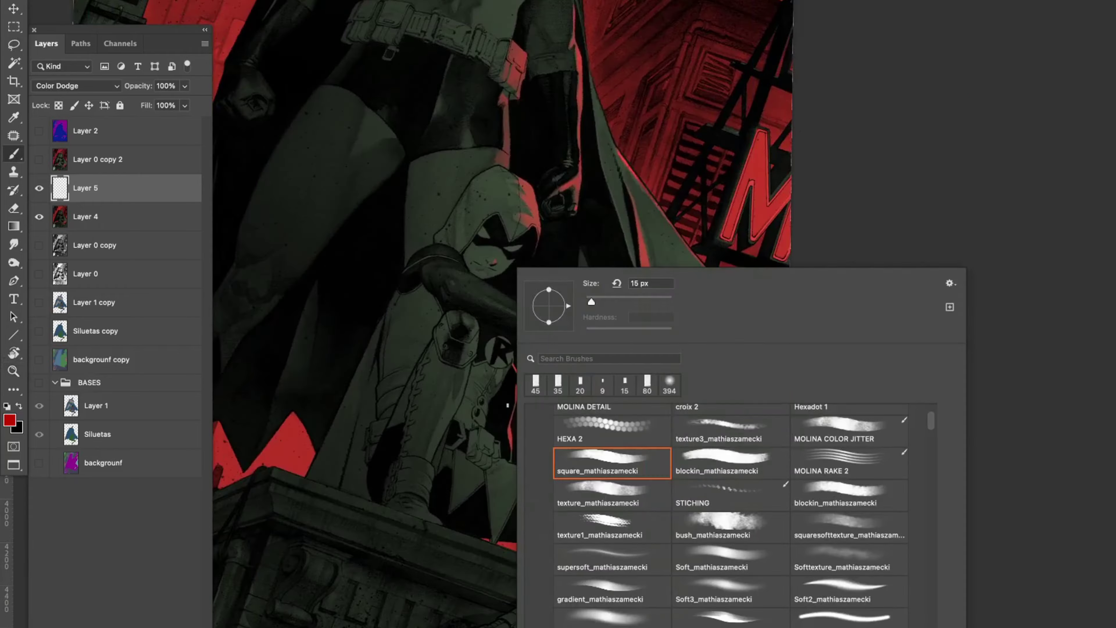
pyautogui.press('Escape')
pyautogui.scroll(3, 511, 448)
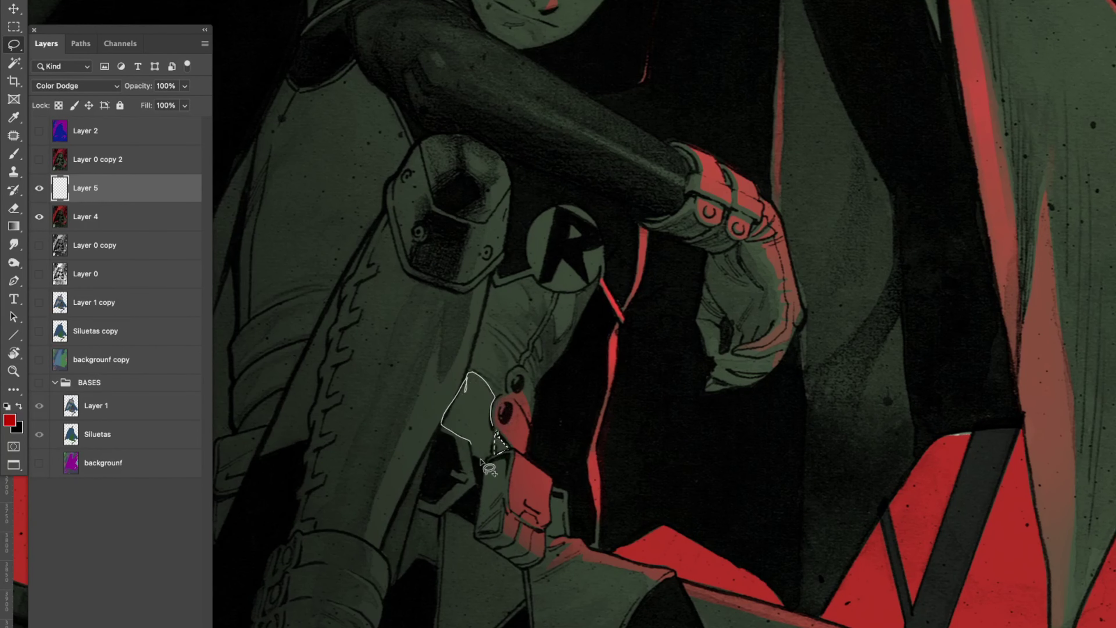
pyautogui.press('b')
pyautogui.moveTo(523, 443)
pyautogui.mouseDown()
pyautogui.moveTo(660, 337)
pyautogui.moveTo(586, 418)
pyautogui.mouseUp()
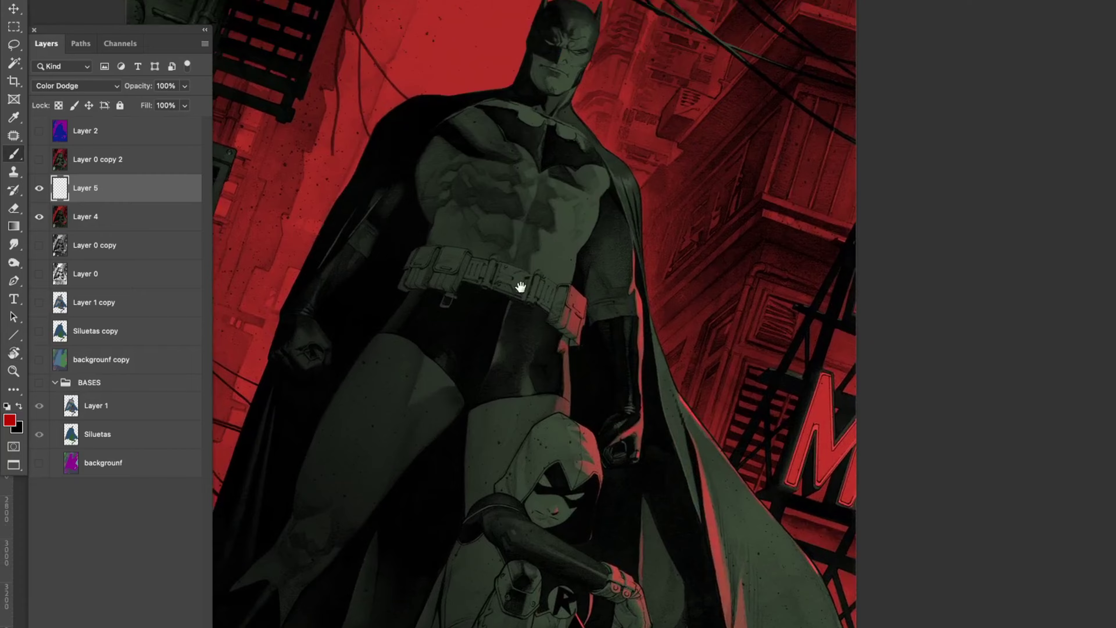
# Step: Try filling the lassoed lit shapes along the side of Batman's torso with red
pyautogui.scroll(3, 581, 414)
pyautogui.moveTo(605, 403); pyautogui.dragTo(554, 417)
pyautogui.scroll(-2, 571, 396)
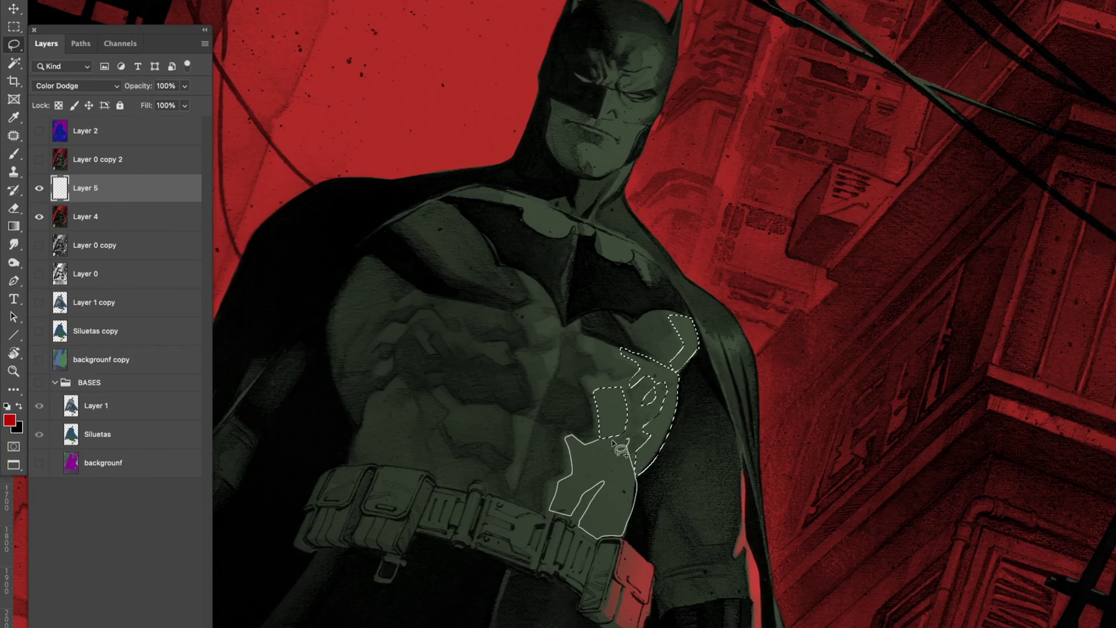
pyautogui.moveTo(637, 352); pyautogui.dragTo(659, 418)
pyautogui.scroll(2, 615, 352)
pyautogui.moveTo(598, 242); pyautogui.dragTo(615, 254)
pyautogui.hotkey('alt', 'BackSpace')
pyautogui.hotkey('ctrl', 'd')
pyautogui.scroll(-3, 615, 255)
pyautogui.press('b')
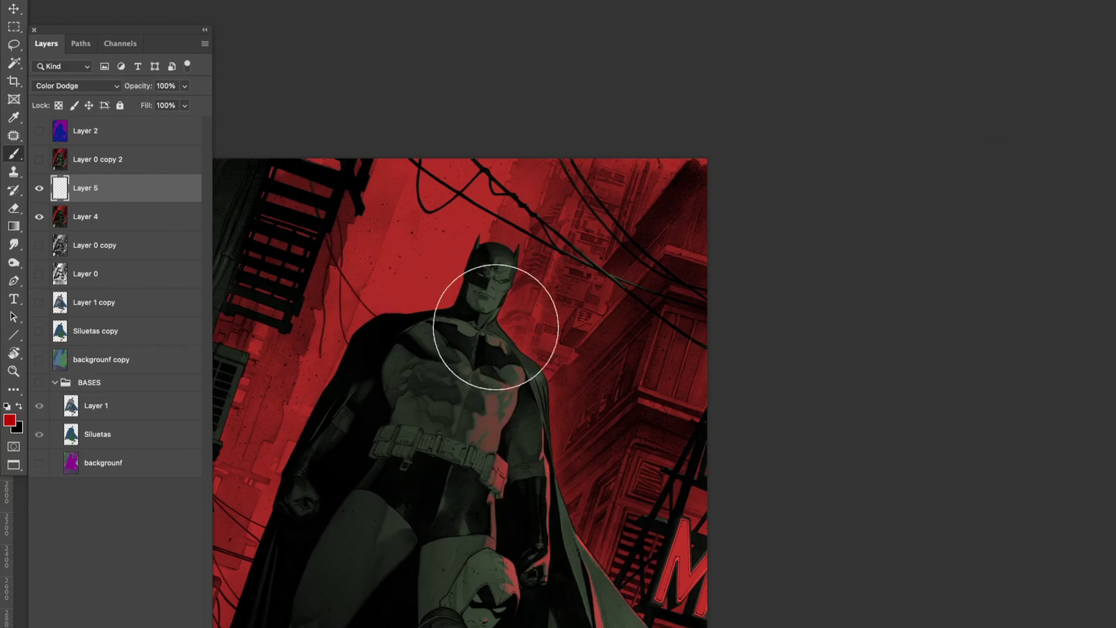
pyautogui.scroll(3, 486, 324)
pyautogui.moveTo(487, 324); pyautogui.dragTo(548, 474)
pyautogui.hotkey('ctrl', 'z')
# Step: Lasso the lit shapes of Batman's chest, abdomen and collar on Layer 5 and color them red
pyautogui.press('l')
pyautogui.moveTo(655, 387); pyautogui.dragTo(634, 369)
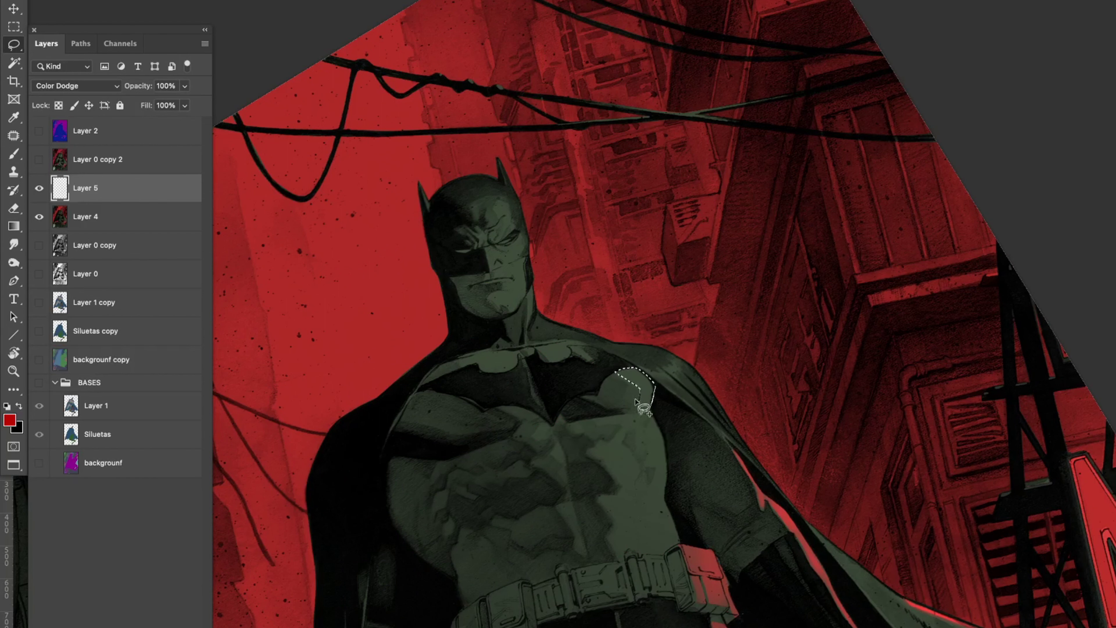
pyautogui.moveTo(664, 501); pyautogui.dragTo(658, 493)
pyautogui.moveTo(549, 462)
pyautogui.mouseDown()
pyautogui.moveTo(567, 343)
pyautogui.moveTo(439, 308)
pyautogui.mouseUp()
pyautogui.scroll(-3, 511, 349)
# Step: Blend the edges of the red light on Batman's torso with the Smudge tool for softer transitions
pyautogui.press('r')
pyautogui.press('z')
pyautogui.press('r')
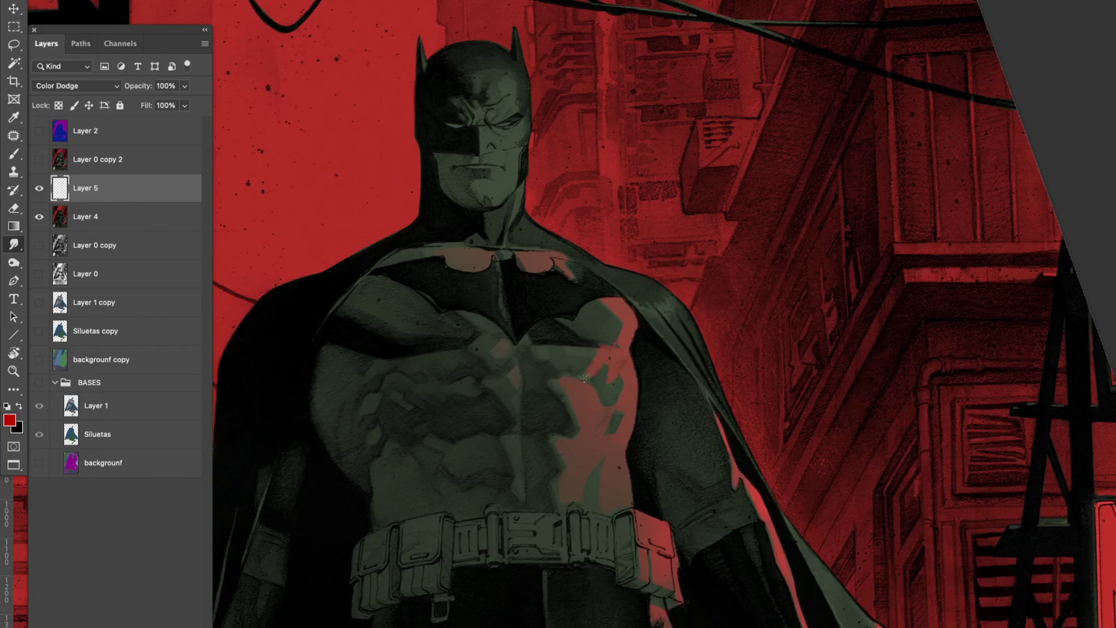
pyautogui.press('r')
pyautogui.moveTo(603, 462); pyautogui.dragTo(711, 466)
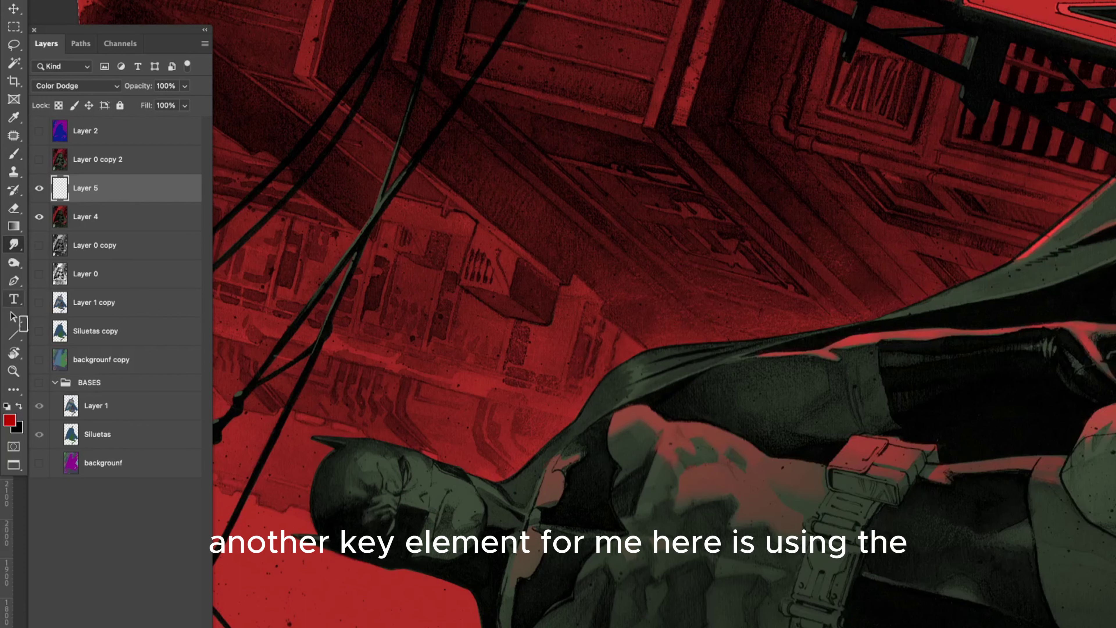
pyautogui.press('Escape')
pyautogui.press('r')
pyautogui.rightClick(581, 364)
pyautogui.press('Escape')
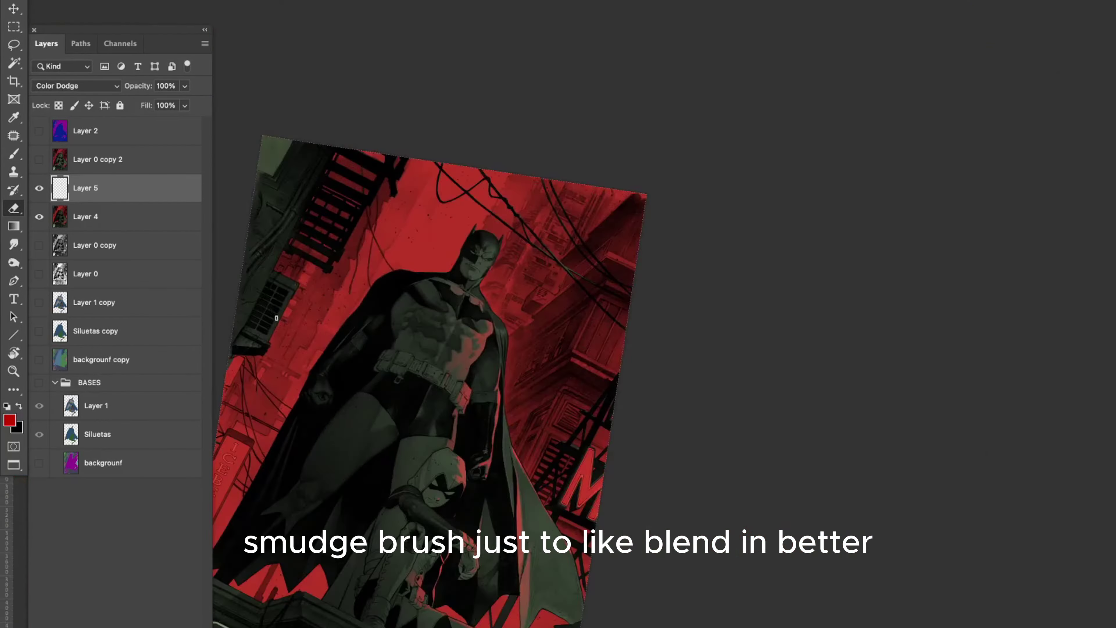
pyautogui.moveTo(542, 501); pyautogui.dragTo(545, 527)
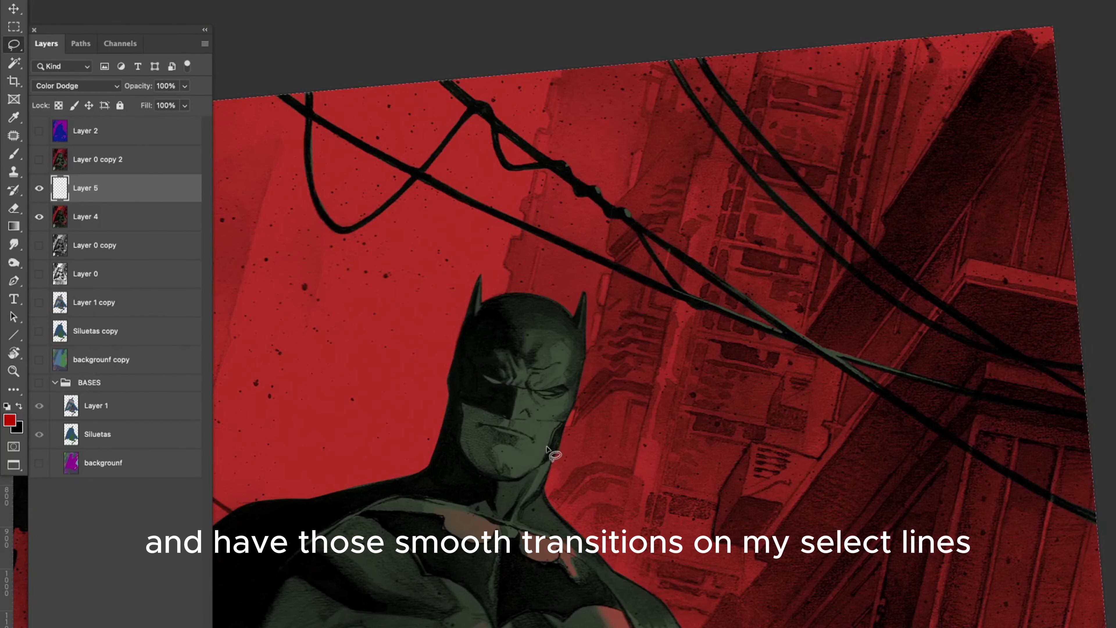
pyautogui.rightClick(512, 374)
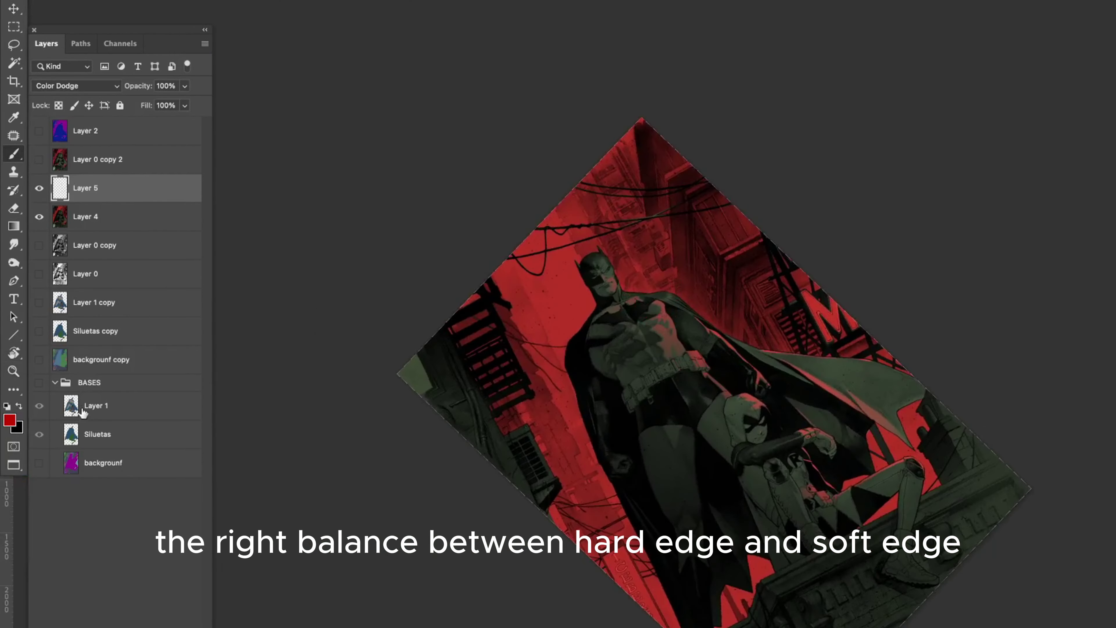
# Step: Lower the lightness of the selected area on Layer 4 with Hue/Saturation
pyautogui.click(84, 216)
pyautogui.hotkey('ctrl', 'u')
pyautogui.moveTo(146, 220); pyautogui.dragTo(130, 225)
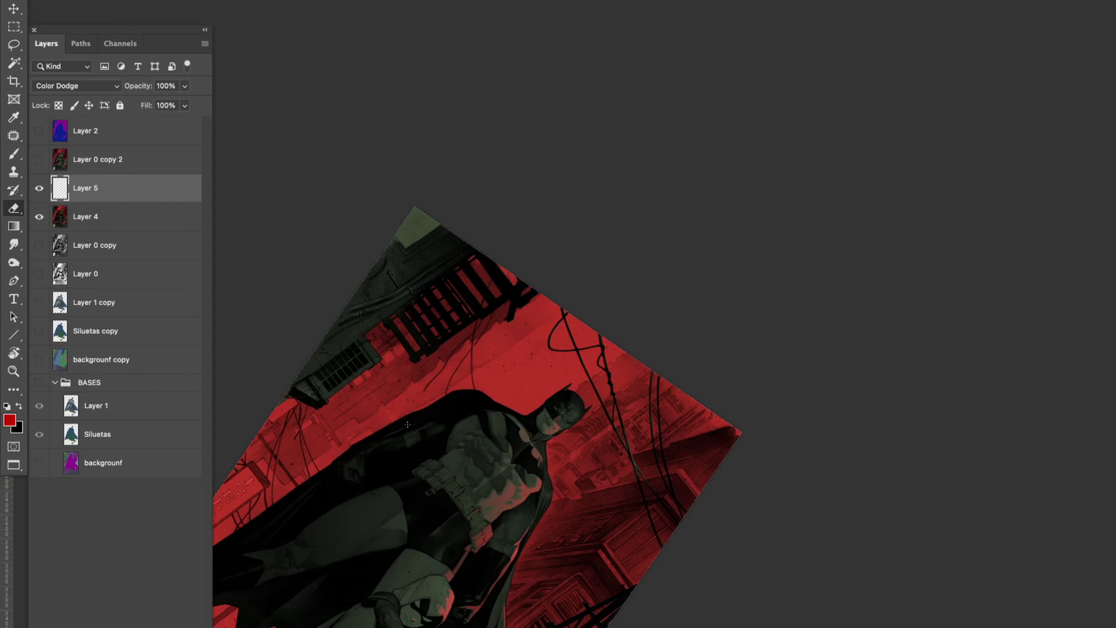
pyautogui.press('Escape')
# Step: Paint a thin red rim around Robin's kneepad and down the front of his hanging boot
pyautogui.scroll(6, 549, 485)
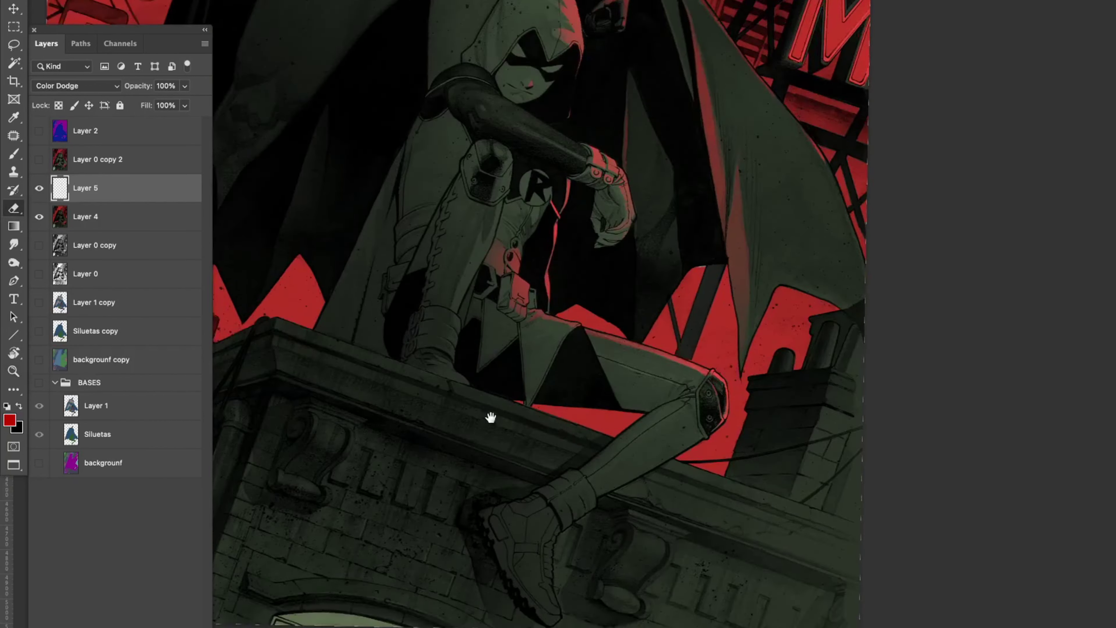
pyautogui.press('b')
pyautogui.scroll(-5, 553, 438)
pyautogui.scroll(4, 561, 499)
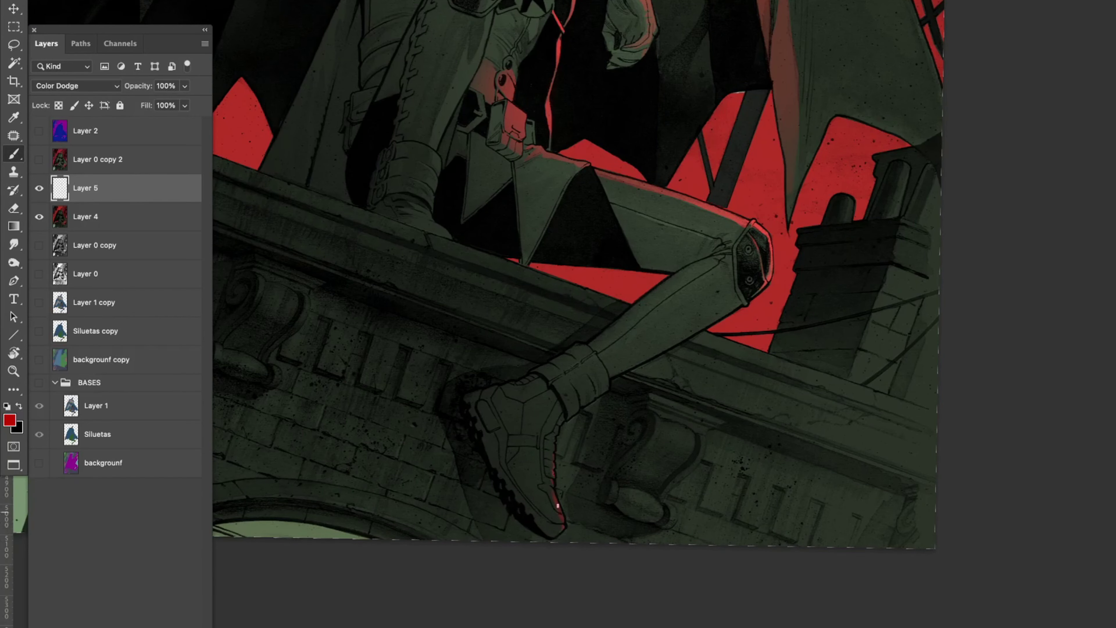
pyautogui.scroll(10, 553, 491)
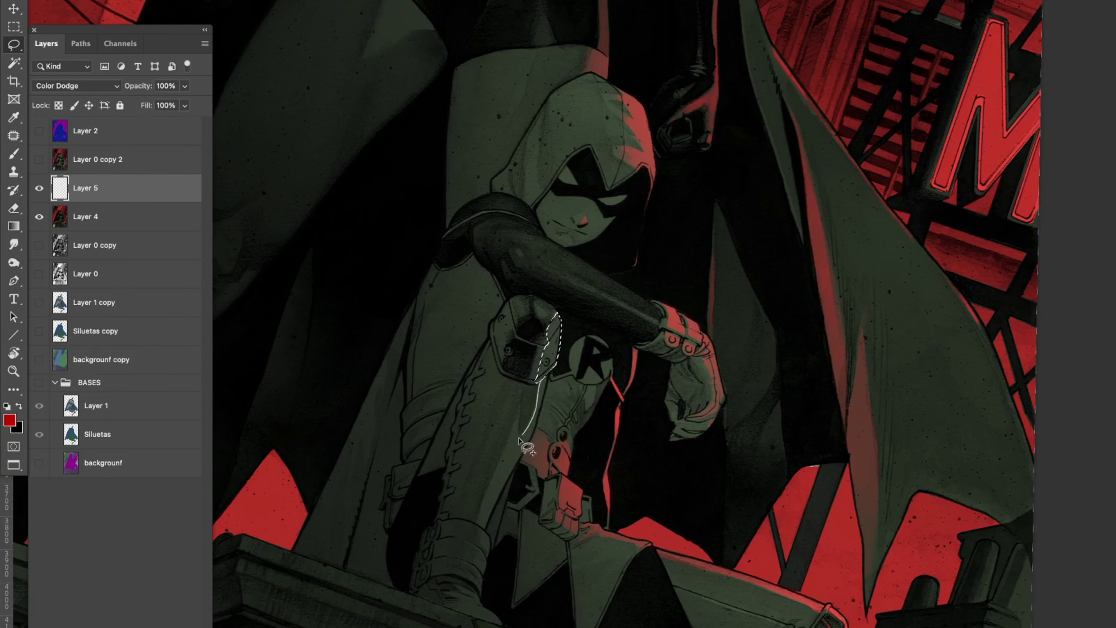
# Step: Lasso the lit edge of Robin's raised knee and shin and color it red
pyautogui.moveTo(518, 439); pyautogui.dragTo(482, 456)
pyautogui.scroll(-2, 482, 456)
pyautogui.scroll(5, 591, 470)
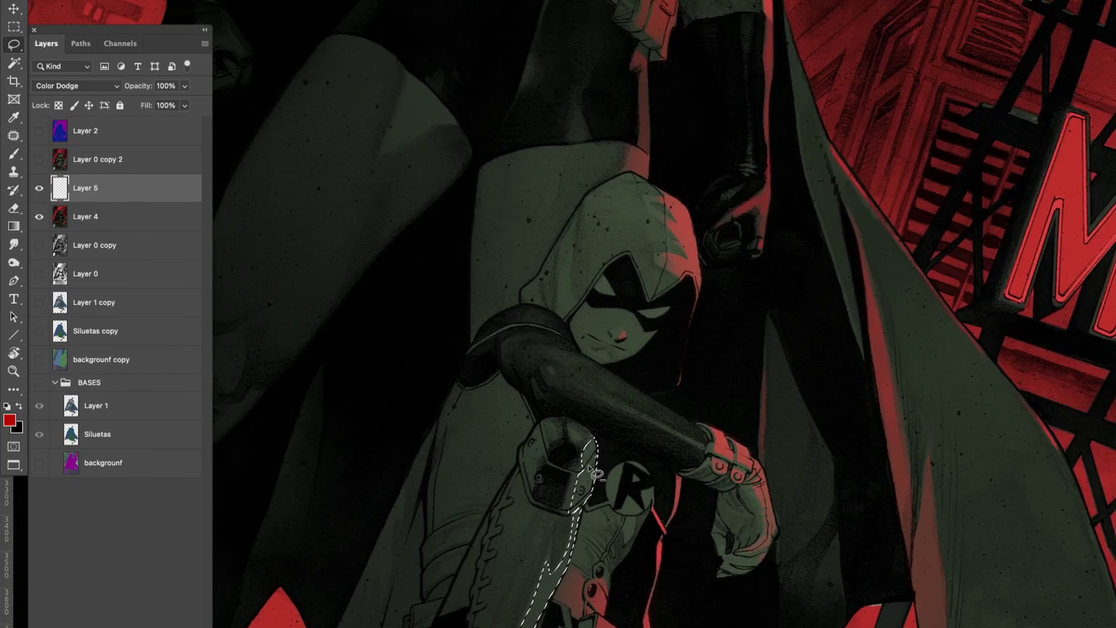
pyautogui.scroll(-10, 512, 461)
pyautogui.scroll(10, 486, 387)
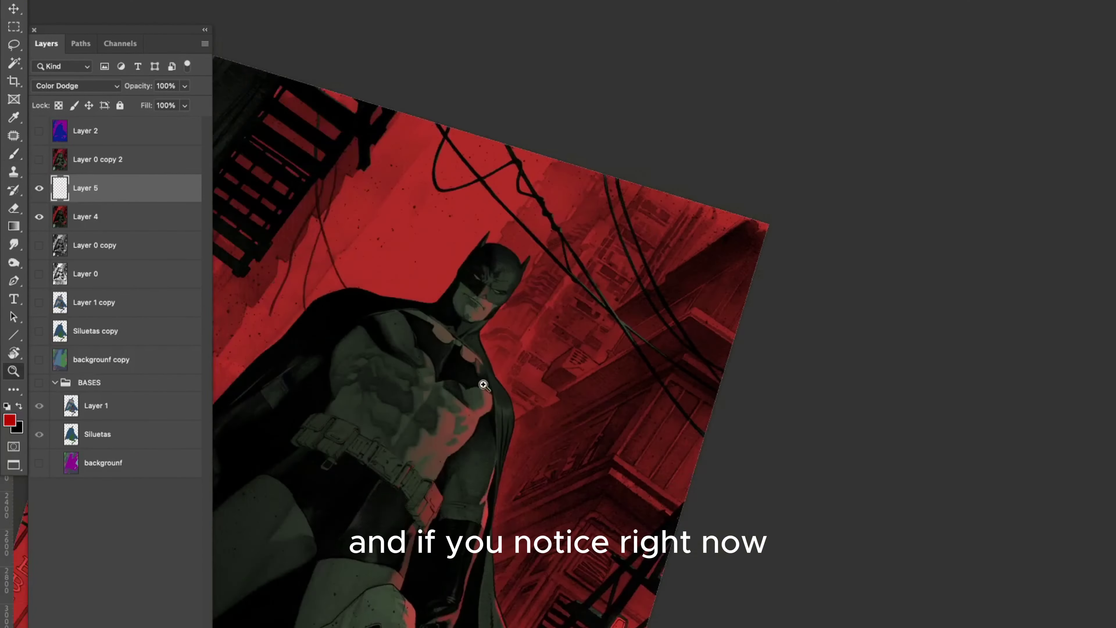
# Step: Select the characters' eyes from the Layer 1 flats and brighten them on Layer 4 with Hue/Saturation
pyautogui.scroll(-6, 506, 390)
pyautogui.scroll(3, 331, 374)
pyautogui.click(96, 406)
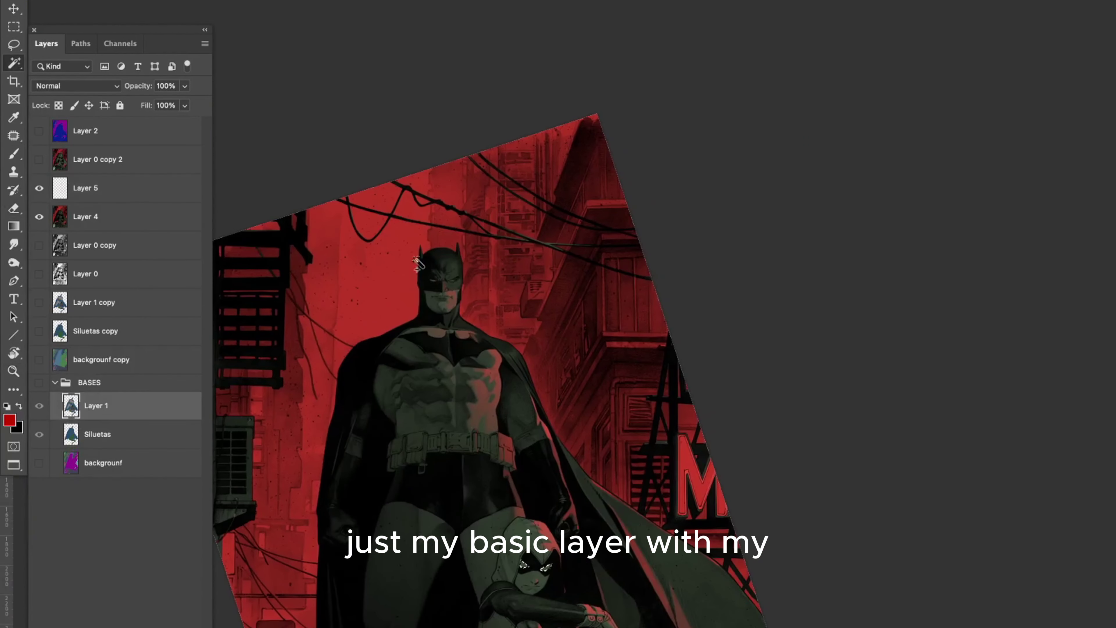
pyautogui.hotkey('ctrl', 'u')
pyautogui.moveTo(146, 223); pyautogui.dragTo(164, 226)
pyautogui.hotkey('shift', 'Up')
pyautogui.hotkey('shift', 'Up')
pyautogui.hotkey('shift', 'Up')
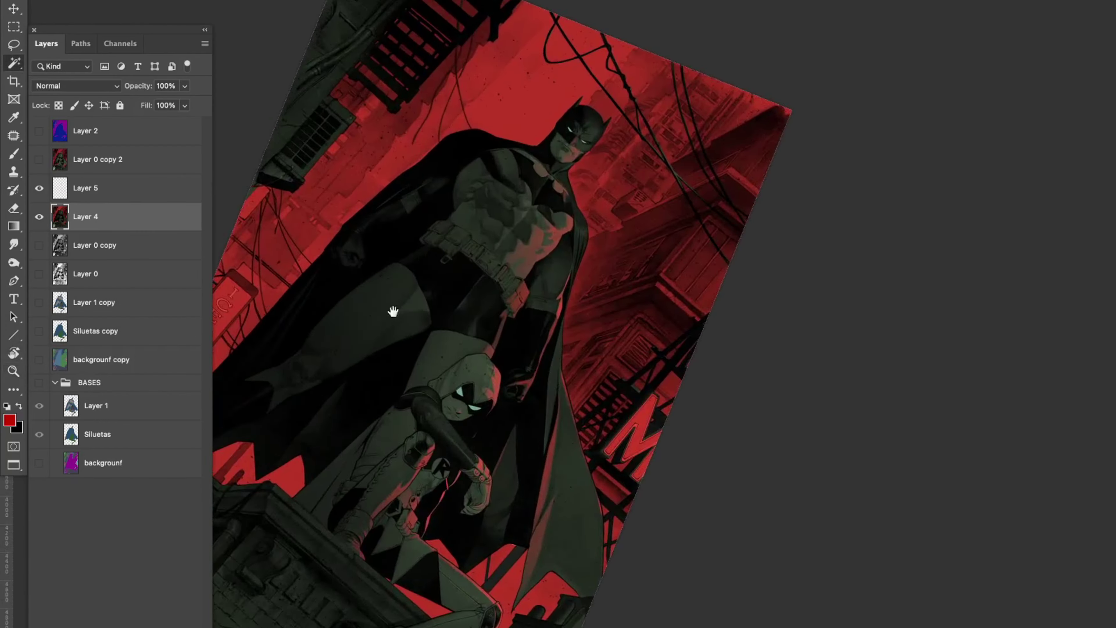
# Step: Add a Multiply layer above Layer 4 and brush soft dark shading onto the figures with a large brush
pyautogui.hotkey('ctrl', 'shift', 'alt', 'n')
pyautogui.press('b')
pyautogui.click(75, 86)
pyautogui.click(247, 42)
pyautogui.scroll(-1, 365, 464)
pyautogui.press(']')
pyautogui.press(']')
pyautogui.press(']')
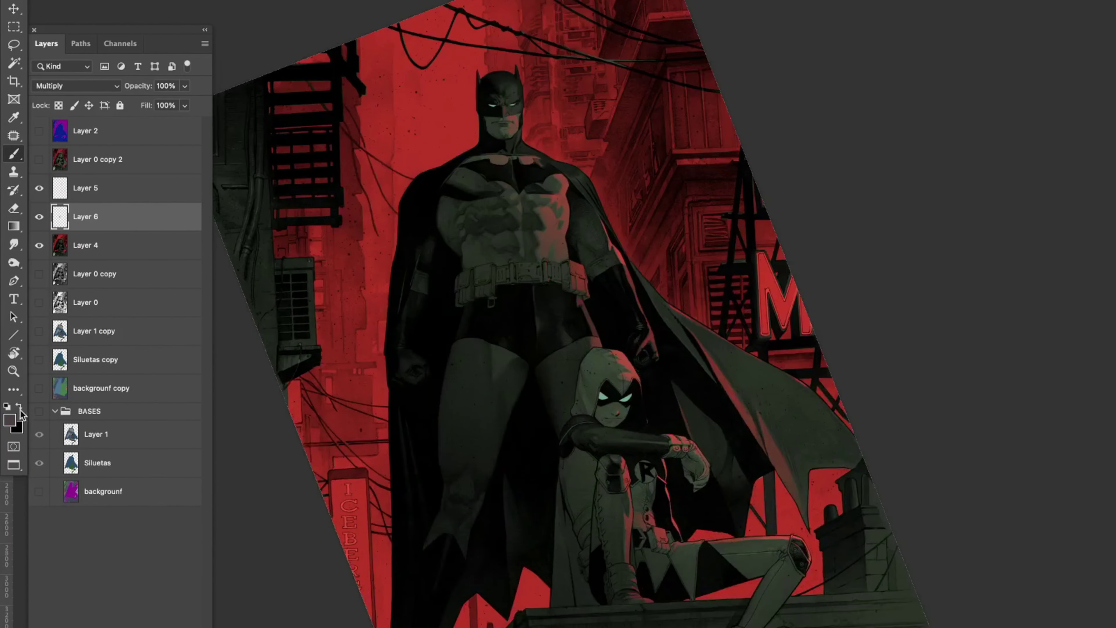
pyautogui.press('d')
pyautogui.scroll(-2, 362, 407)
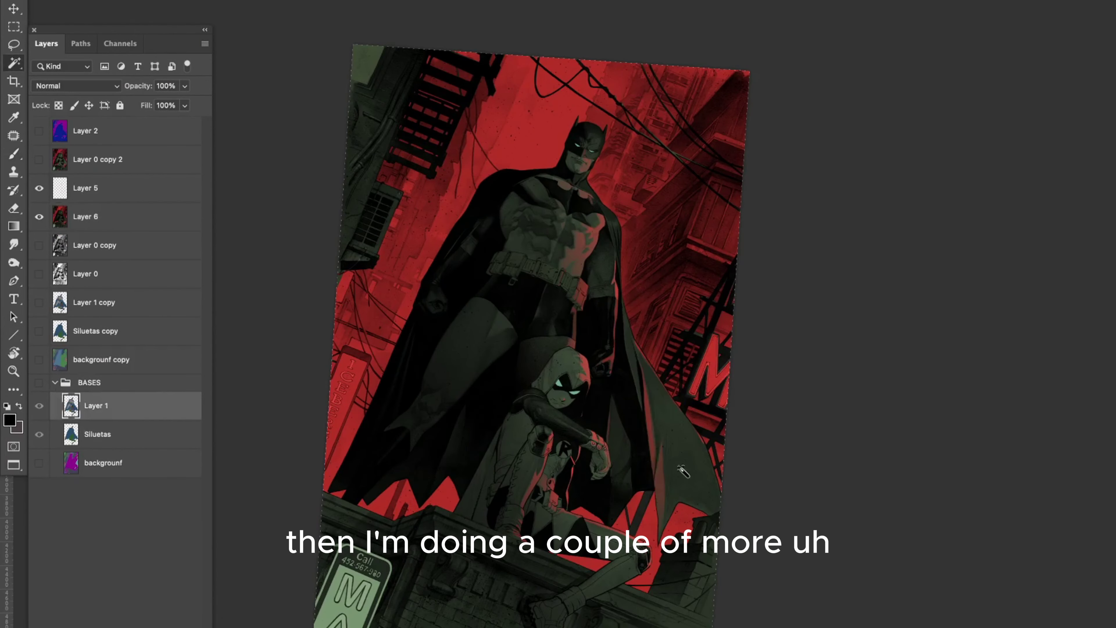
# Step: Add a Multiply layer above Layer 6 and paint a soft dark gradient over the flared side of Batman's cape
pyautogui.press('d')
pyautogui.click(76, 86)
pyautogui.click(247, 120)
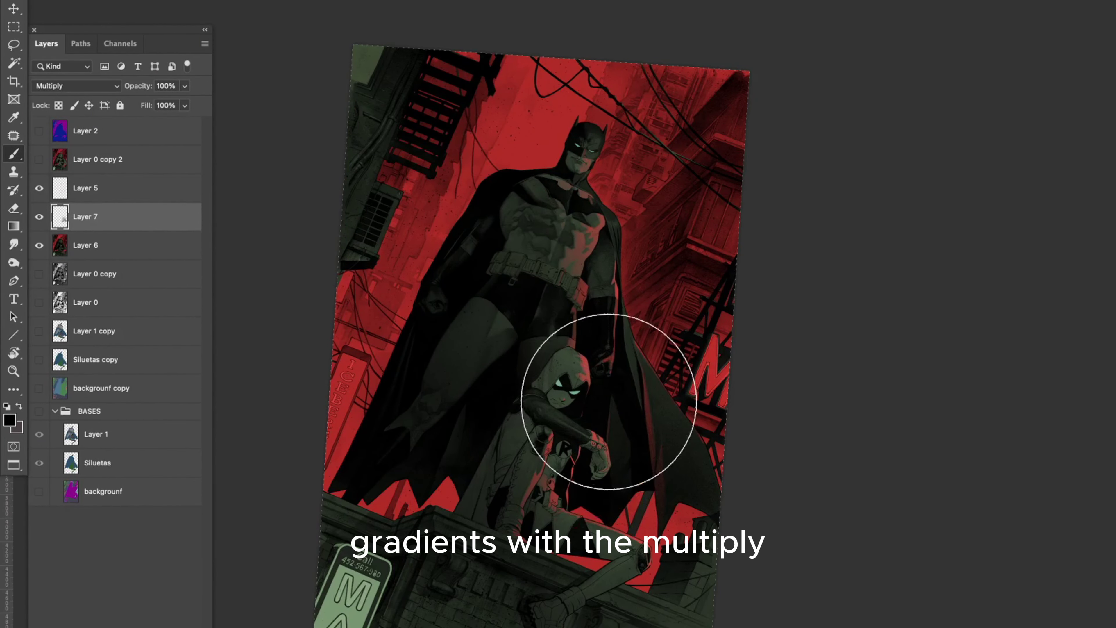
pyautogui.hotkey('alt', ']')
pyautogui.press('l')
pyautogui.hotkey('ctrl', '+')
pyautogui.hotkey('alt', '[')
pyautogui.press('e')
pyautogui.scroll(-3, 491, 433)
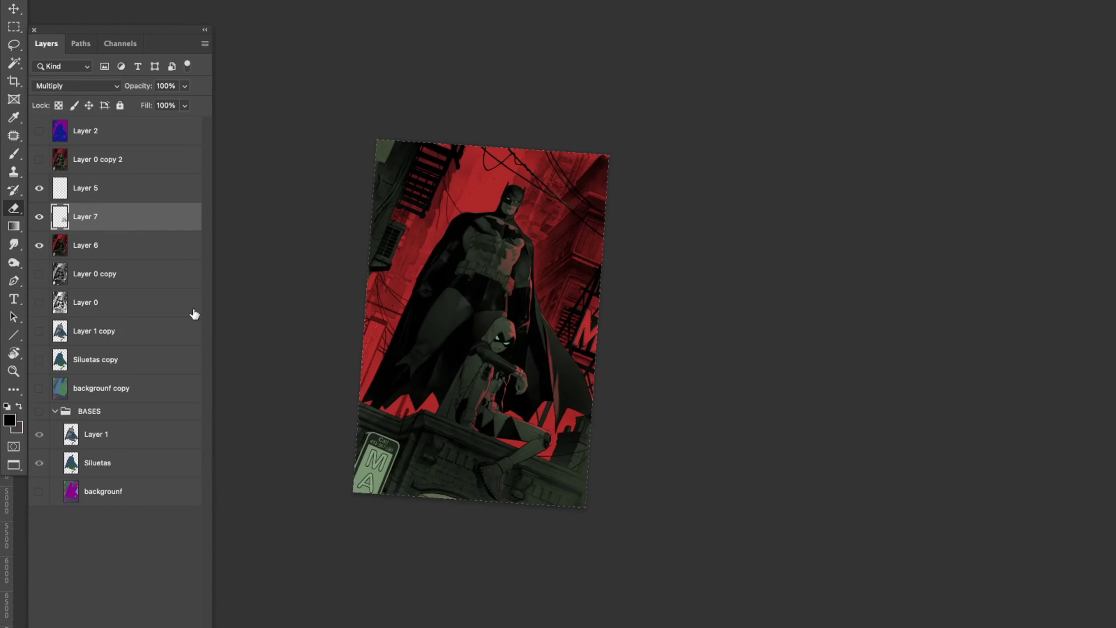
# Step: Set the lightness of the area selected from the flats to -22 with Hue/Saturation
pyautogui.hotkey('alt', '[')
pyautogui.hotkey('alt', '[')
pyautogui.hotkey('alt', '[')
pyautogui.hotkey('alt', '[')
pyautogui.hotkey('alt', '[')
pyautogui.hotkey('alt', '[')
pyautogui.press('w')
pyautogui.hotkey('ctrl', 'u')
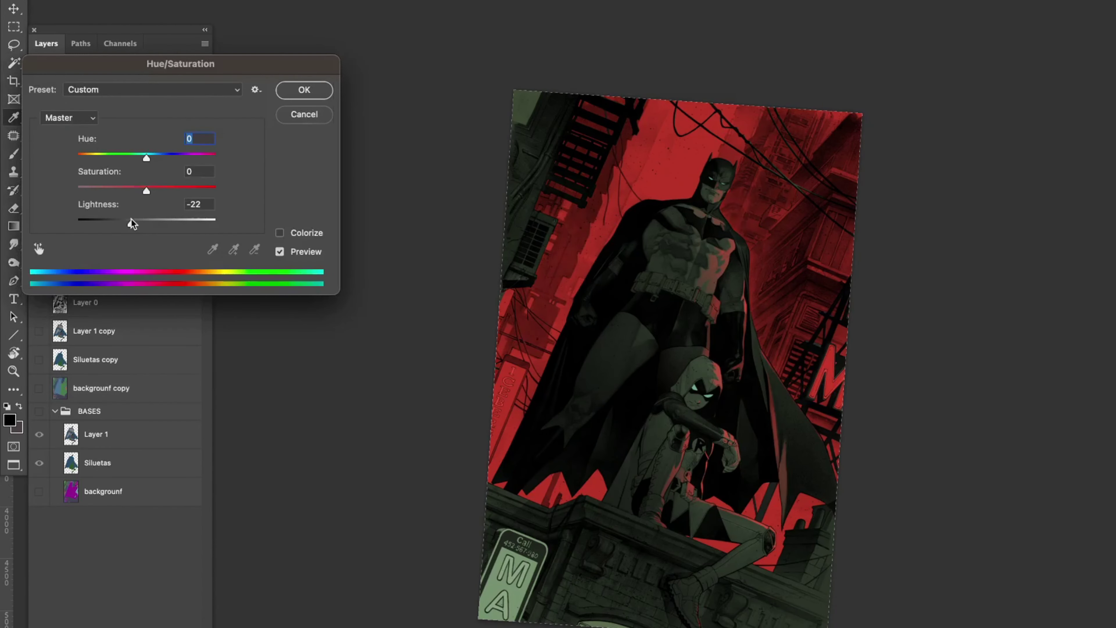
pyautogui.press('Escape')
# Step: Duplicate the backgrounf copy flats layer into the BASES group
pyautogui.hotkey('alt', ',')
pyautogui.keyDown('alt'); pyautogui.click(39, 388); pyautogui.keyUp('alt')
pyautogui.moveTo(101, 388); pyautogui.dragTo(101, 491)
# Step: Fill the flats of the building behind Batman's shoulder with bright purple using the Paint Bucket
pyautogui.click(10, 420)
pyautogui.click(774, 207)
pyautogui.press('Return')
pyautogui.press('g')
pyautogui.click(805, 264)
pyautogui.scroll(3, 659, 352)
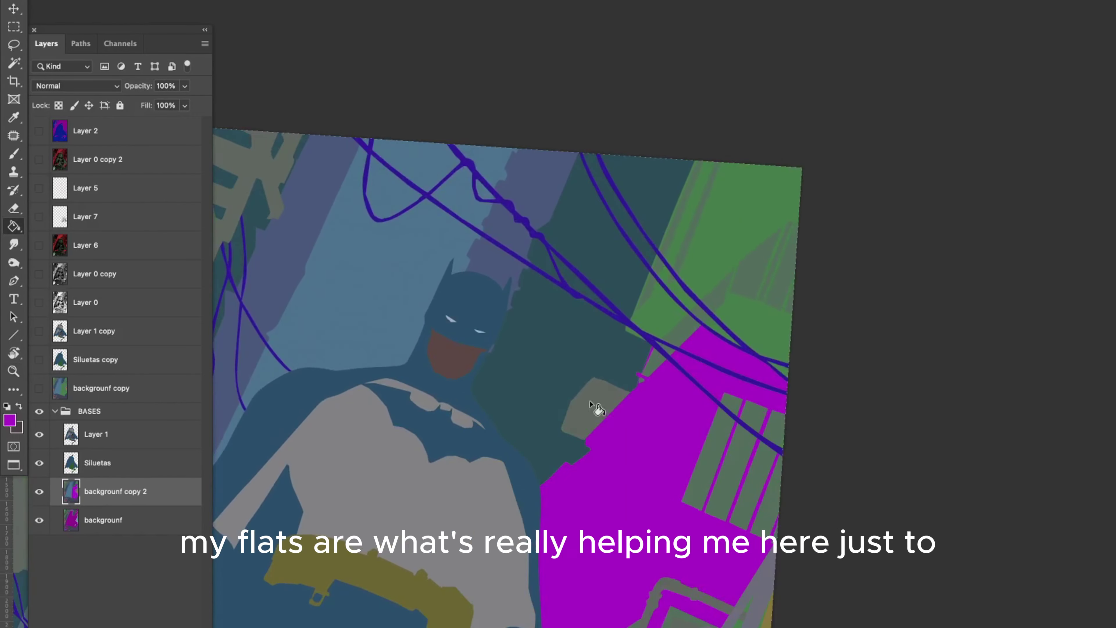
pyautogui.click(672, 264)
pyautogui.scroll(2, 660, 352)
pyautogui.click(699, 374)
pyautogui.press('l')
pyautogui.scroll(3, 748, 585)
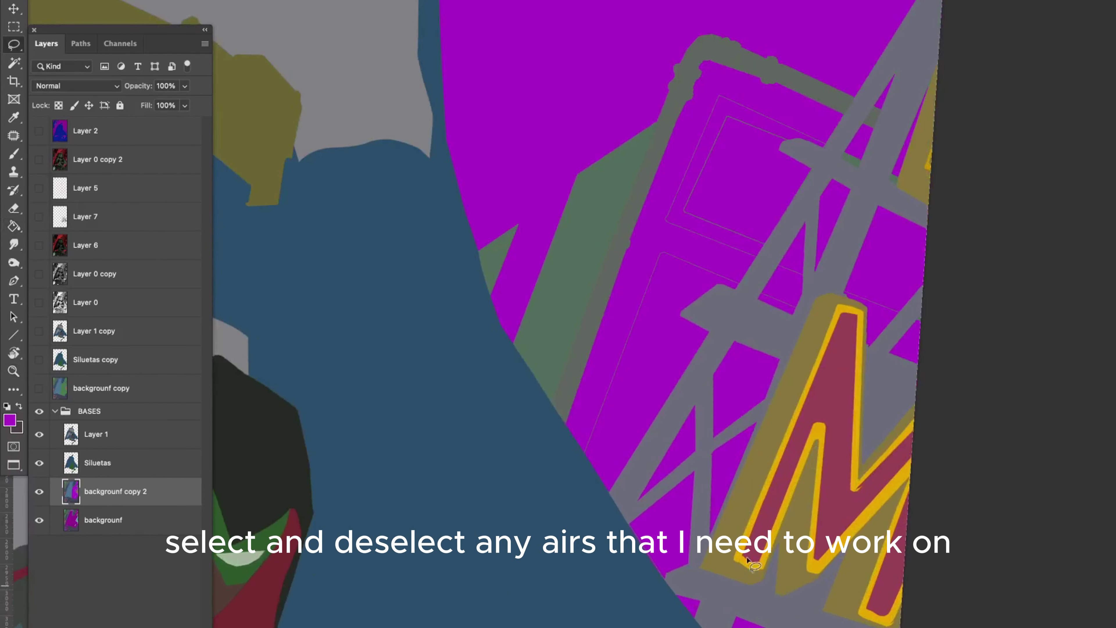
# Step: Recolor the shutter panels and shaded wall sections of the purple building flats with a darker purple
pyautogui.scroll(-3, 822, 594)
pyautogui.click(9, 420)
pyautogui.click(893, 190)
pyautogui.press('b')
pyautogui.moveTo(616, 211); pyautogui.dragTo(543, 179)
pyautogui.moveTo(571, 110); pyautogui.dragTo(624, 53)
pyautogui.scroll(3, 631, 256)
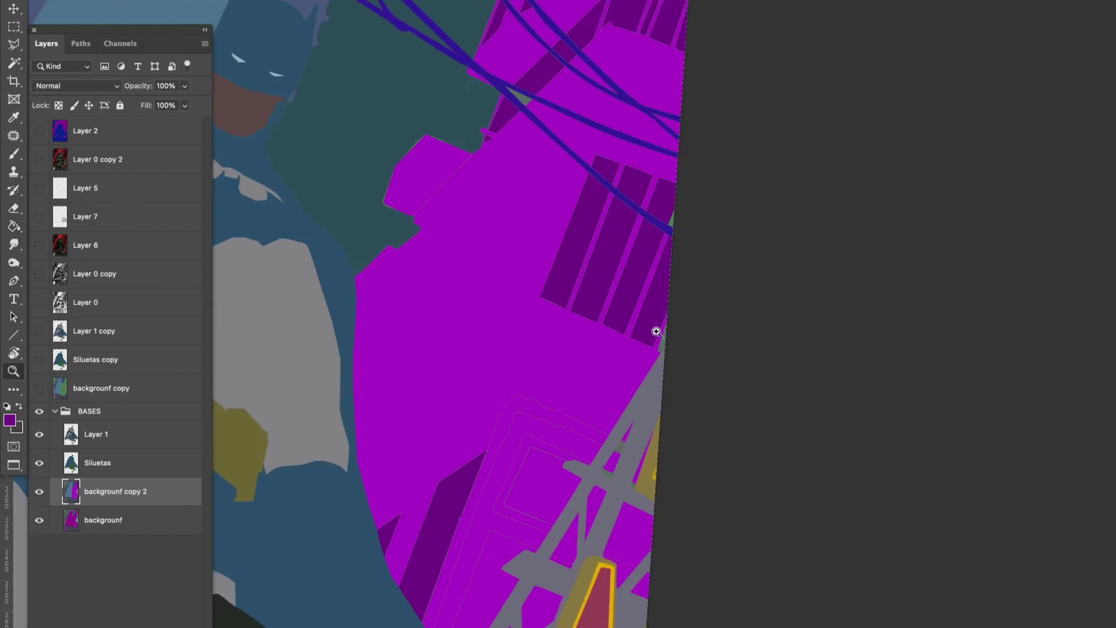
# Step: Hide the BASES group and adjust the selected building areas of the artwork with Hue/Saturation
pyautogui.scroll(-5, 581, 446)
pyautogui.click(40, 411)
pyautogui.click(39, 160)
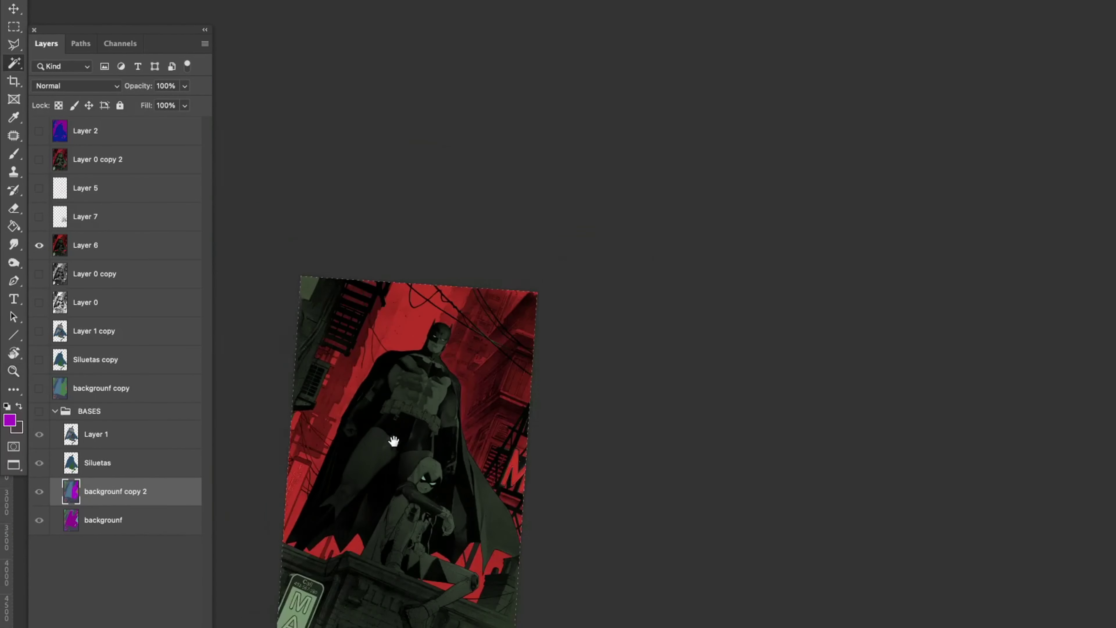
pyautogui.press('super+u')
pyautogui.click(304, 90)
# Step: Add a Multiply layer above Layer 6 and apply a dark gradient over the buildings behind Batman's shoulder
pyautogui.press('g')
pyautogui.click(9, 420)
pyautogui.press('Return')
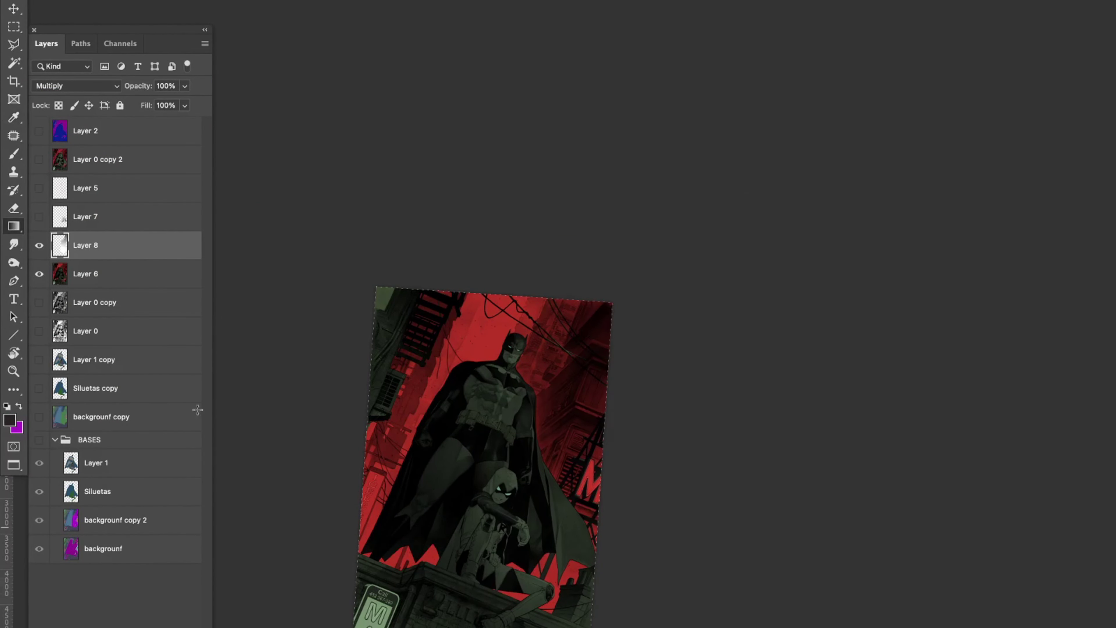
pyautogui.press('Escape')
# Step: Isolate the Layer 1 copy flats and recolor Robin's tunic and boots slate blue
pyautogui.click(40, 245)
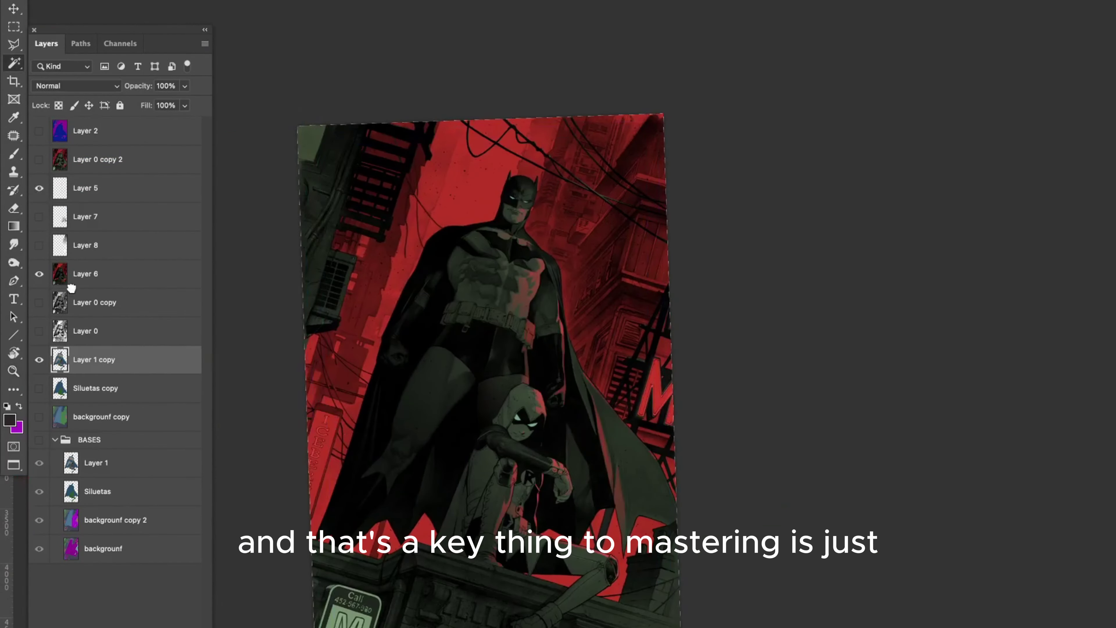
pyautogui.press('super+u')
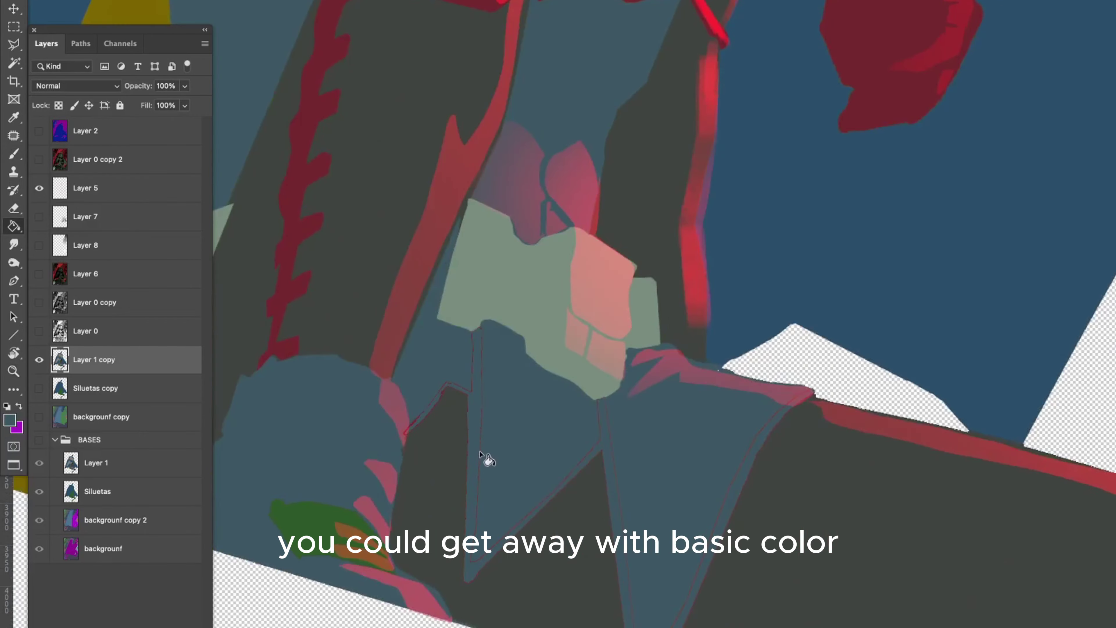
pyautogui.press('b')
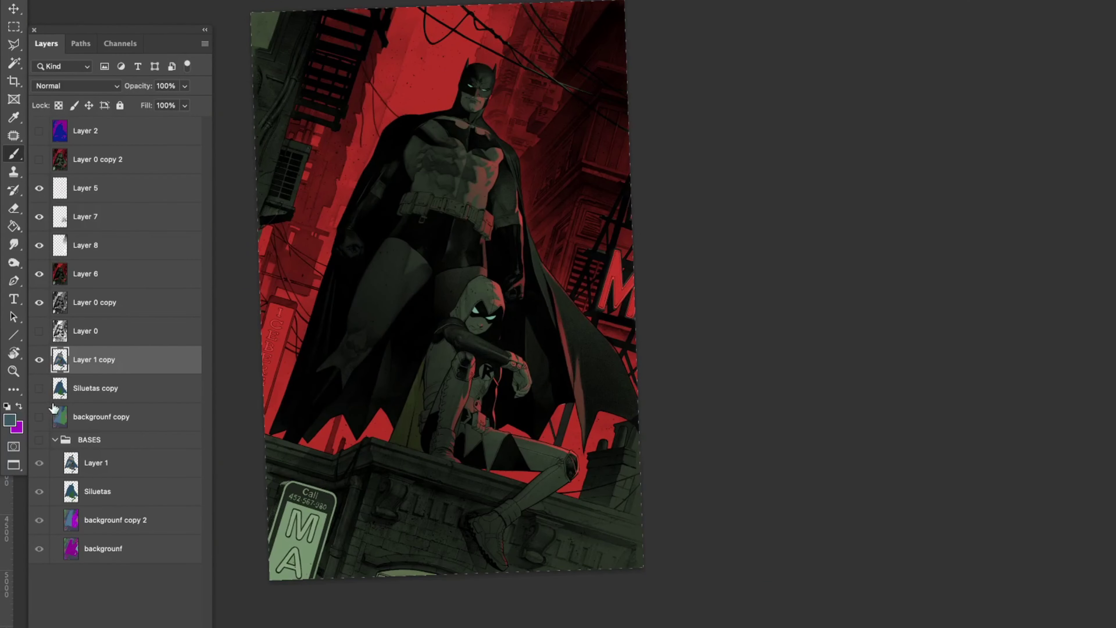
pyautogui.click(115, 388)
pyautogui.hotkey('alt', ']')
pyautogui.hotkey('alt', ']')
pyautogui.hotkey('ctrl', 'u')
pyautogui.press('Escape')
# Step: Select Robin's hood from the flats with the Magic Wand and lower its lightness with Hue/Saturation
pyautogui.hotkey('alt', ']')
pyautogui.press('w')
pyautogui.hotkey('alt', '[')
pyautogui.hotkey('alt', '[')
pyautogui.hotkey('ctrl', 'u')
pyautogui.press('Escape')
pyautogui.hotkey('ctrl', 'u')
pyautogui.moveTo(147, 222); pyautogui.dragTo(120, 225)
pyautogui.press('Return')
# Step: Shift the hue of Robin's glove and chest emblem to -18 with Hue/Saturation
pyautogui.hotkey('alt', ']')
pyautogui.hotkey('alt', ']')
pyautogui.hotkey('ctrl', 'u')
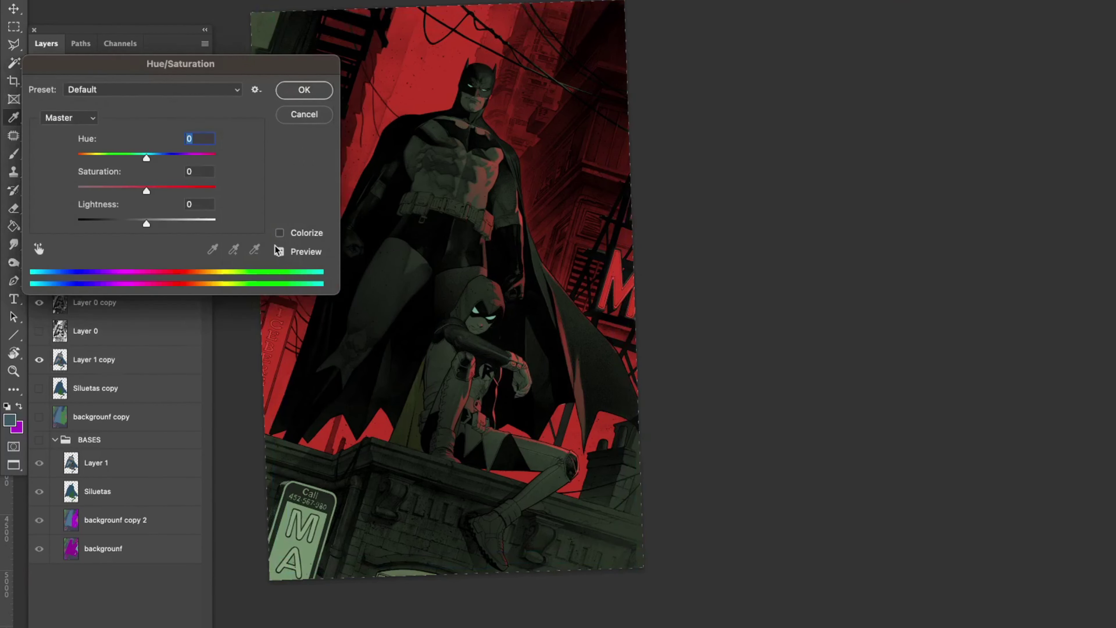
pyautogui.press('Return')
pyautogui.press('z')
pyautogui.click(339, 415)
pyautogui.hotkey('alt', '[')
pyautogui.hotkey('alt', '[')
pyautogui.hotkey('alt', ']')
pyautogui.hotkey('alt', ']')
pyautogui.hotkey('ctrl', 'u')
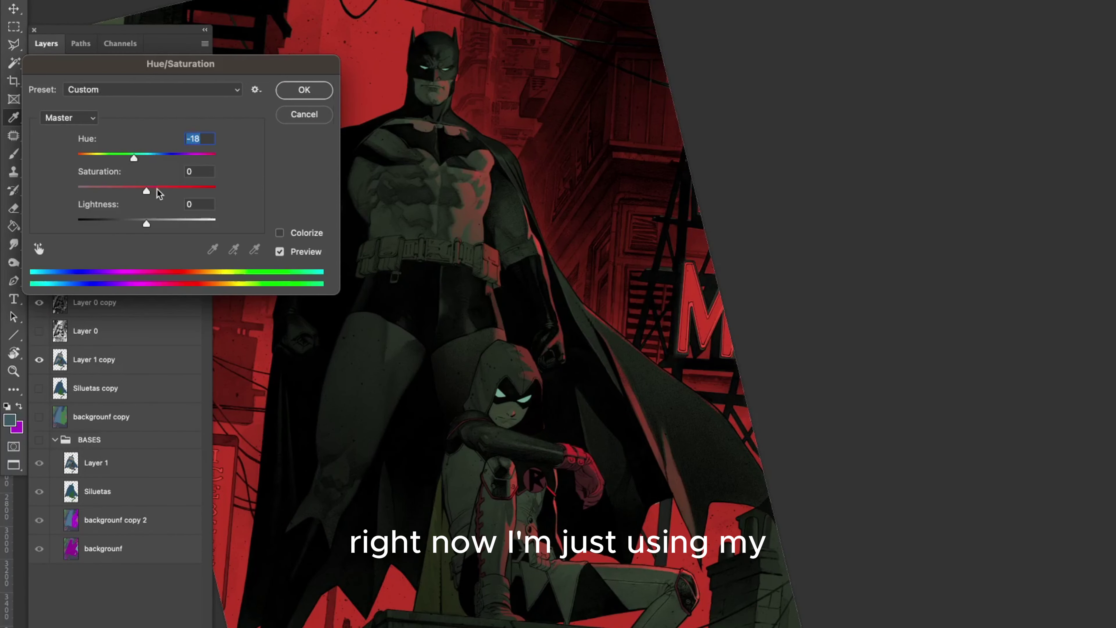
pyautogui.press('Escape')
# Step: Lasso a narrow strip of Batman's waist above the belt pouch on Layer 5 and paint it red
pyautogui.click(339, 415)
pyautogui.press('r')
pyautogui.moveTo(378, 316); pyautogui.dragTo(386, 309)
pyautogui.hotkey('alt', ']')
pyautogui.hotkey('alt', ']')
pyautogui.hotkey('alt', ']')
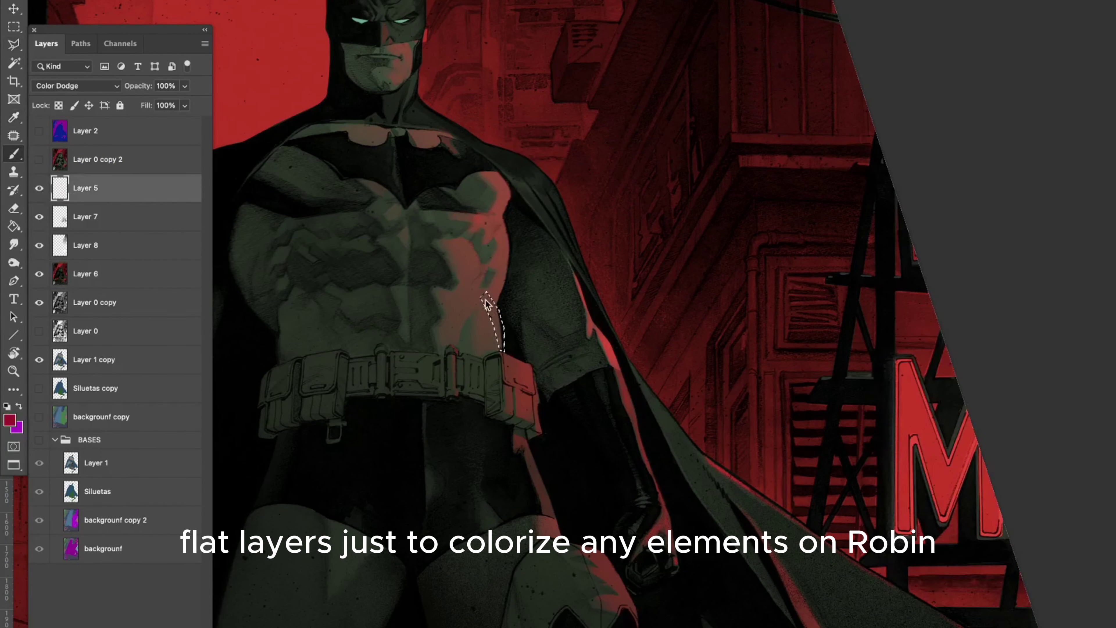
pyautogui.hotkey('ctrl', 'd')
pyautogui.hotkey('ctrl', '-')
pyautogui.hotkey('ctrl', '-')
pyautogui.hotkey('ctrl', '+')
pyautogui.press('b')
pyautogui.hotkey('ctrl', '-')
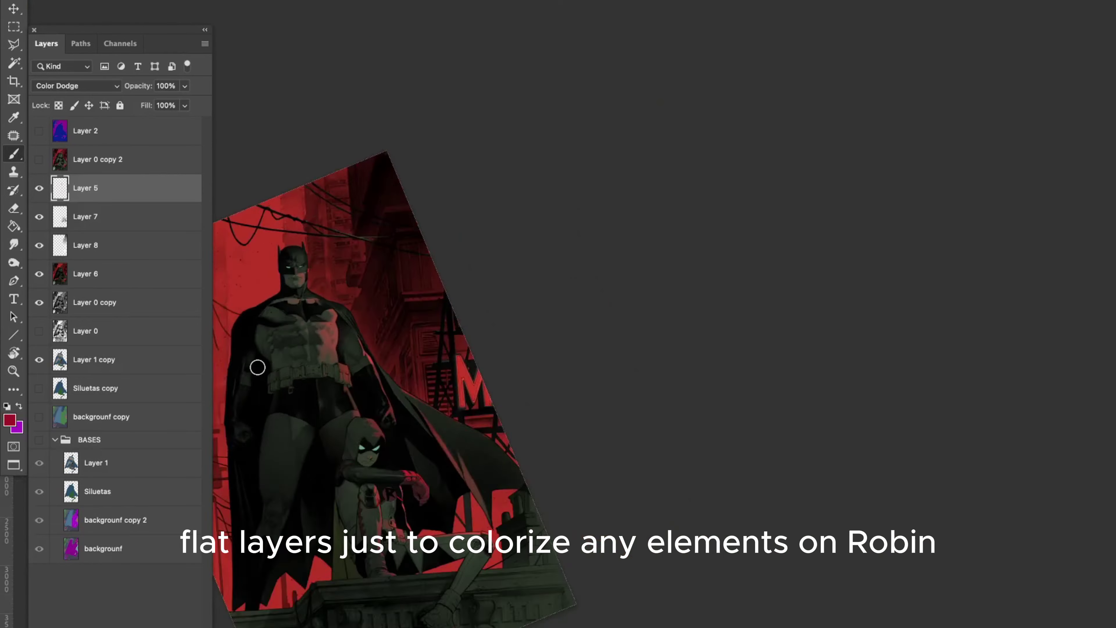
# Step: Reselect the flats on Layer 1 copy, lasso the sole of Robin's boot and recolor it dark red with Hue/Saturation
pyautogui.scroll(4, 313, 276)
pyautogui.hotkey('ctrl', 'shift', 'd')
pyautogui.press('l')
pyautogui.hotkey('alt', '[')
pyautogui.hotkey('alt', '[')
pyautogui.hotkey('alt', '[')
pyautogui.hotkey('alt', '[')
pyautogui.hotkey('alt', '[')
pyautogui.hotkey('alt', '[')
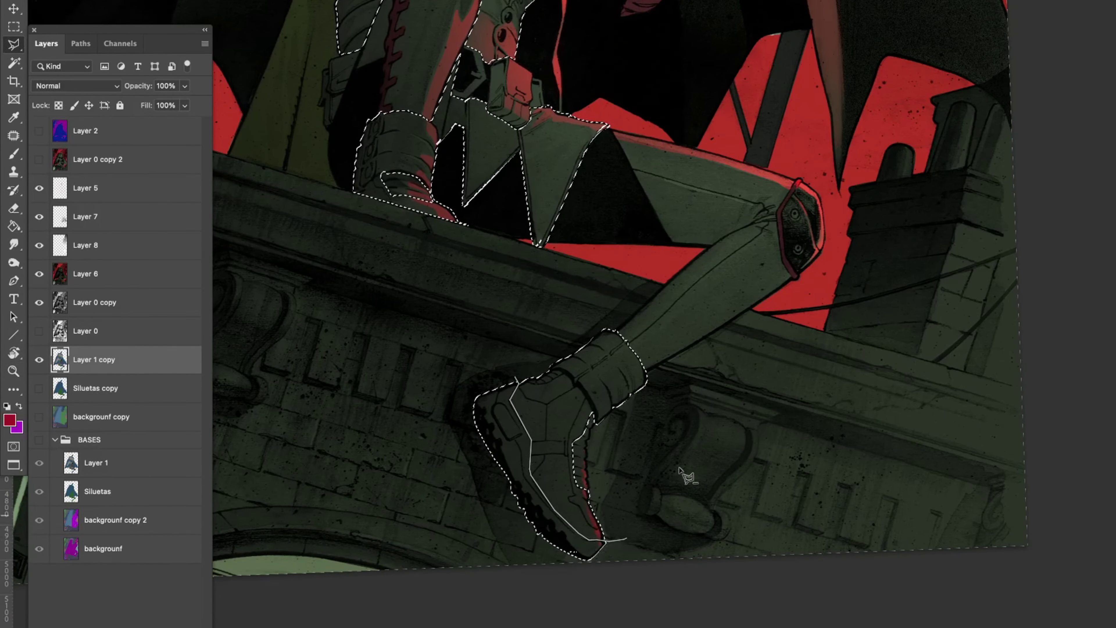
pyautogui.hotkey('ctrl', '-')
pyautogui.hotkey('ctrl', 'u')
pyautogui.press('Return')
# Step: Select the small flats on Robin's boots and mask with the Magic Wand and colorize them with hue +94, saturation +15, lightness -2
pyautogui.hotkey('alt', ']')
pyautogui.hotkey('alt', ']')
pyautogui.hotkey('alt', ']')
pyautogui.hotkey('alt', '[')
pyautogui.hotkey('alt', '[')
pyautogui.hotkey('alt', '[')
pyautogui.press('w')
pyautogui.hotkey('ctrl', '+')
pyautogui.click(417, 288)
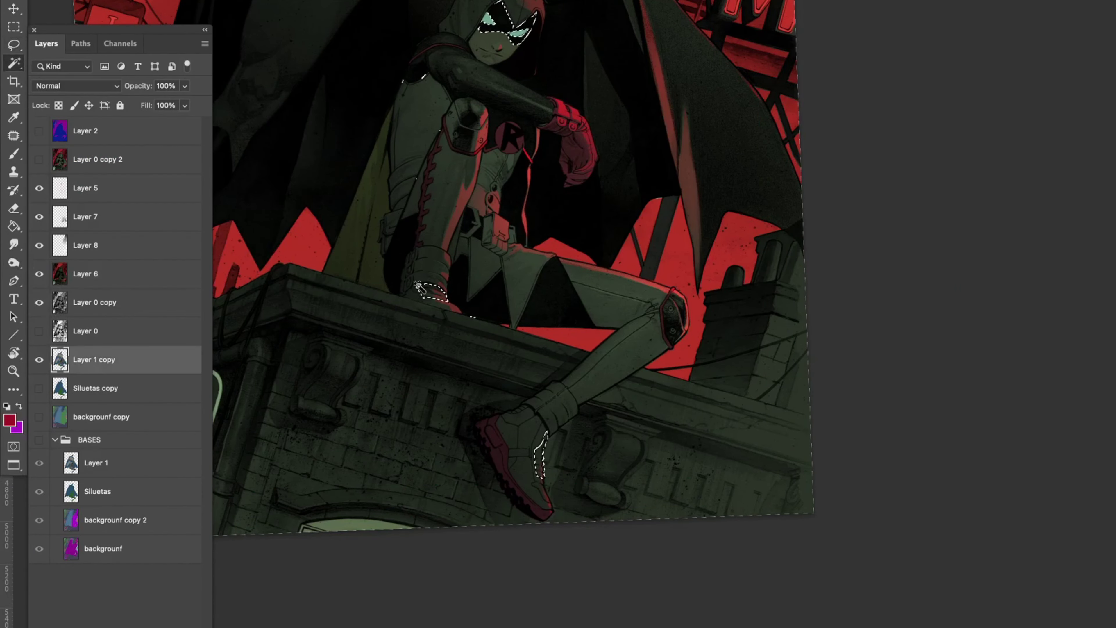
pyautogui.hotkey('ctrl', '-')
pyautogui.hotkey('alt', ']')
pyautogui.hotkey('alt', ']')
pyautogui.hotkey('alt', ']')
pyautogui.hotkey('ctrl', 'u')
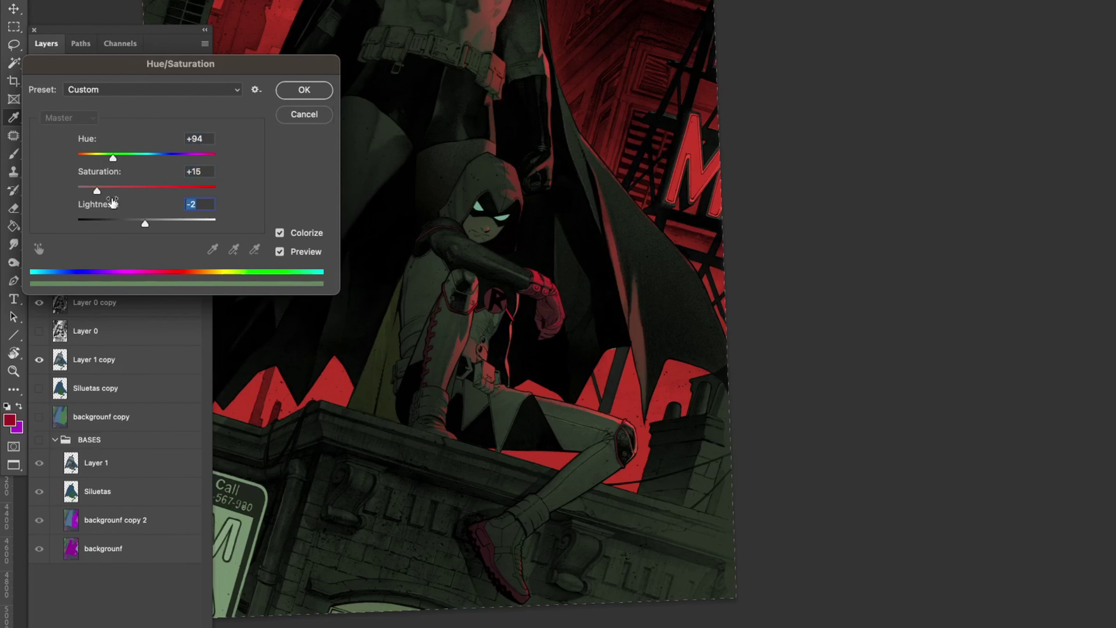
pyautogui.press('Return')
# Step: Lasso small details of Robin's costume on Layer 6 and adjust their color with Hue/Saturation
pyautogui.hotkey('ctrl', '+')
pyautogui.press('l')
pyautogui.hotkey('ctrl', '-')
pyautogui.hotkey('ctrl', 'u')
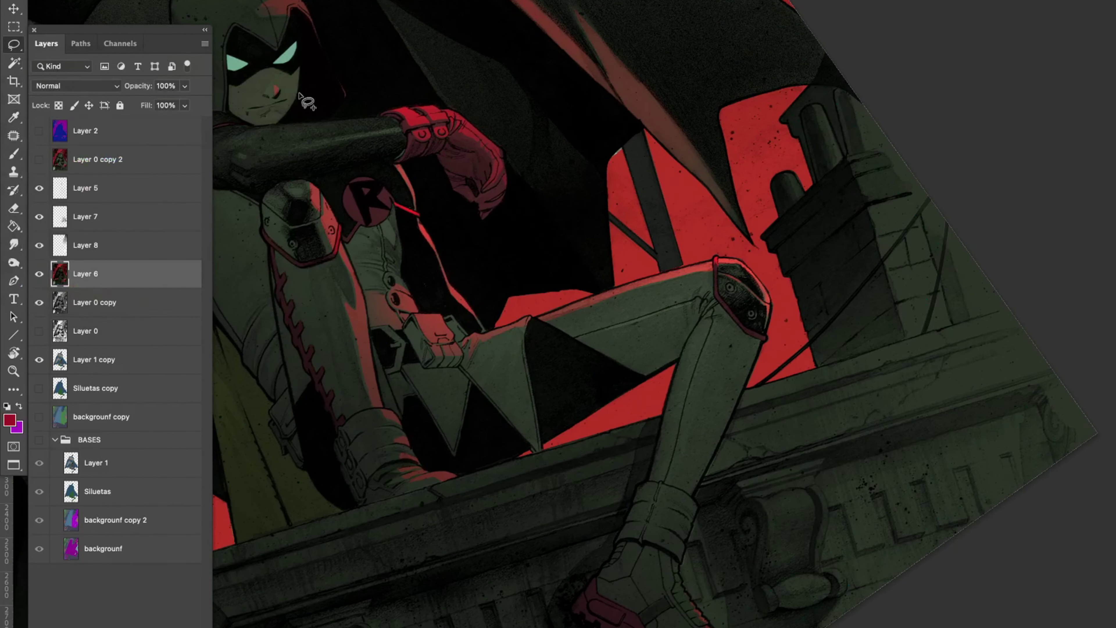
pyautogui.press('Return')
pyautogui.hotkey('ctrl', '+')
pyautogui.hotkey('ctrl', 'u')
pyautogui.click(303, 90)
# Step: Select Robin's tunic and boots from the Layer 1 copy flats and lower their lightness on Layer 6 with Hue/Saturation
pyautogui.hotkey('ctrl', '-')
pyautogui.hotkey('ctrl', '-')
pyautogui.click(94, 359)
pyautogui.keyDown('ctrl'); pyautogui.click(60, 359); pyautogui.keyUp('ctrl')
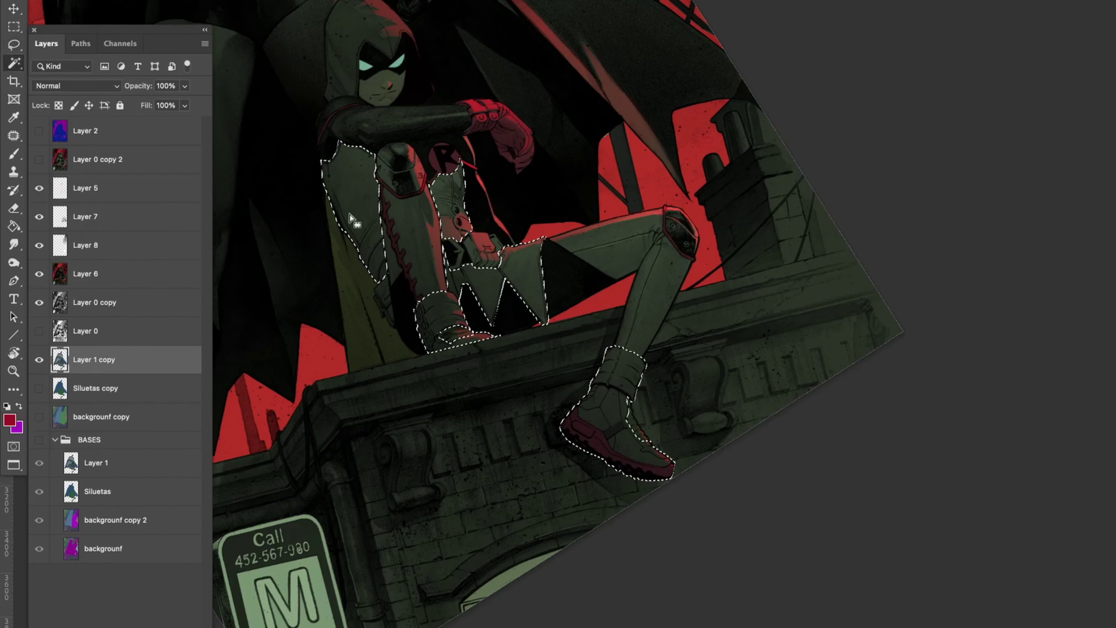
pyautogui.hotkey('ctrl', '+')
pyautogui.click(85, 274)
pyautogui.hotkey('ctrl', 'u')
pyautogui.moveTo(147, 222); pyautogui.dragTo(128, 223)
pyautogui.press('Return')
pyautogui.hotkey('ctrl', '-')
pyautogui.hotkey('ctrl', '+')
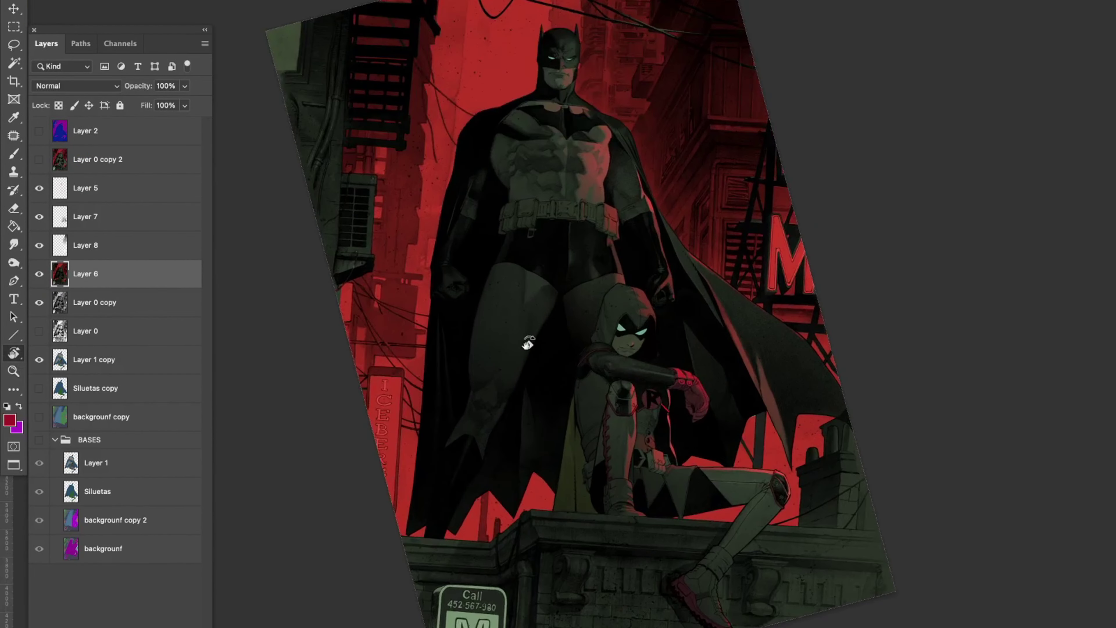
# Step: Add a new layer above Layer 5 and touch up the red rim light on Robin with the Brush and Eraser
pyautogui.press('b')
pyautogui.hotkey('ctrl', '+')
pyautogui.rightClick(1059, 431)
pyautogui.press('Escape')
pyautogui.hotkey('ctrl', '-')
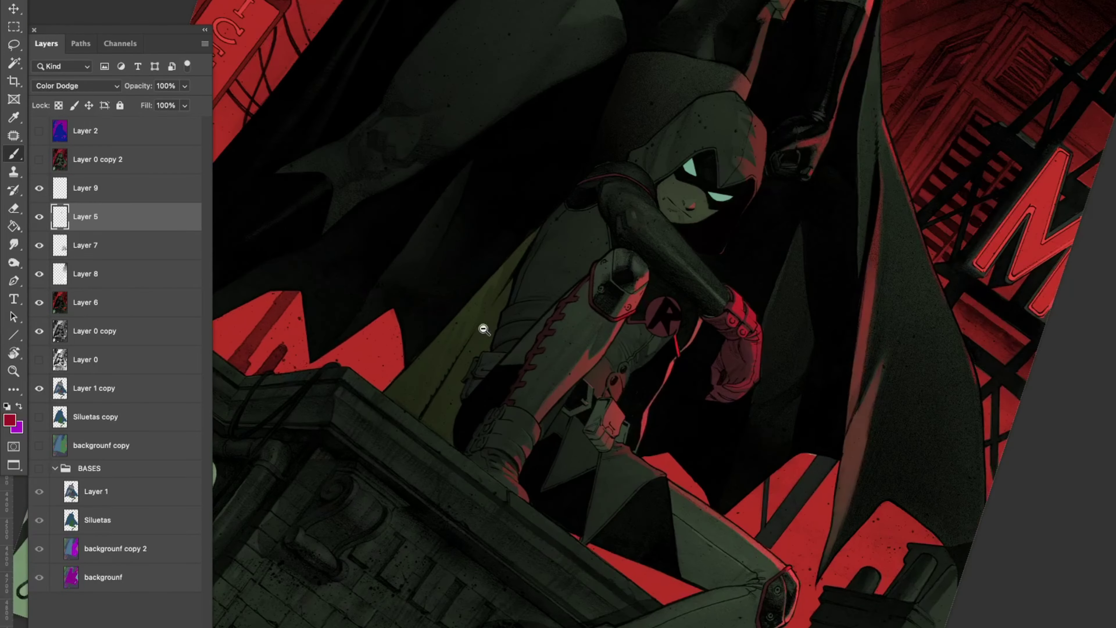
pyautogui.press('e')
pyautogui.hotkey('ctrl', '+')
pyautogui.hotkey('ctrl', '-')
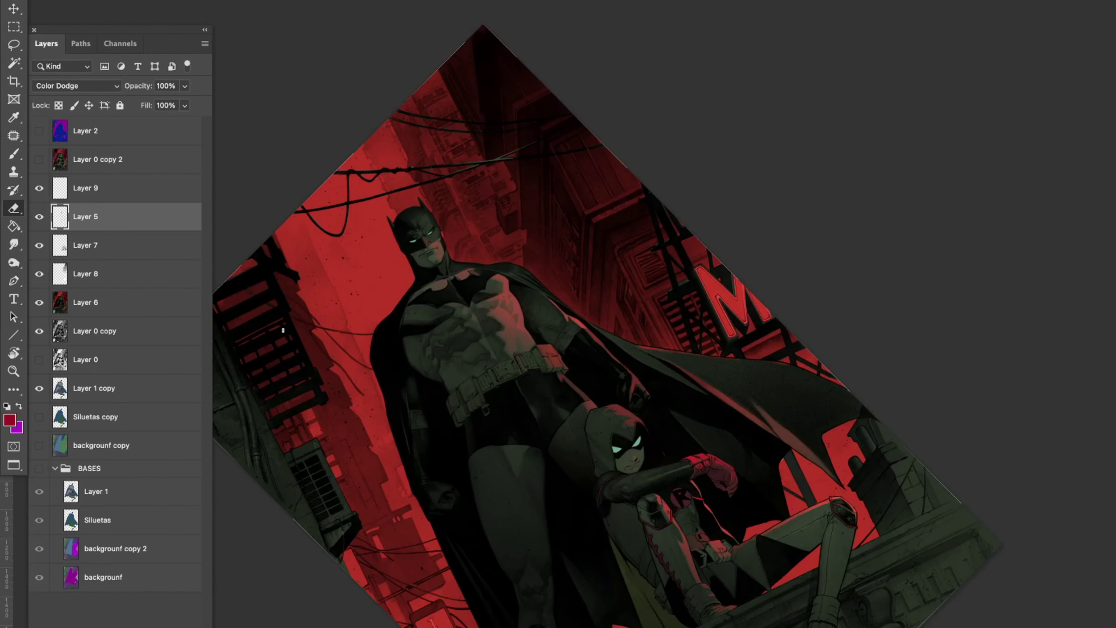
# Step: Add a new layer directly above Layer 5 and set its blend mode to Screen
pyautogui.hotkey('ctrl', '+')
pyautogui.press('b')
pyautogui.rightClick(658, 619)
pyautogui.press('Escape')
pyautogui.hotkey('ctrl', '-')
pyautogui.hotkey('ctrl', 'shift', 'alt', 'n')
pyautogui.hotkey('alt', 'shift', 's')
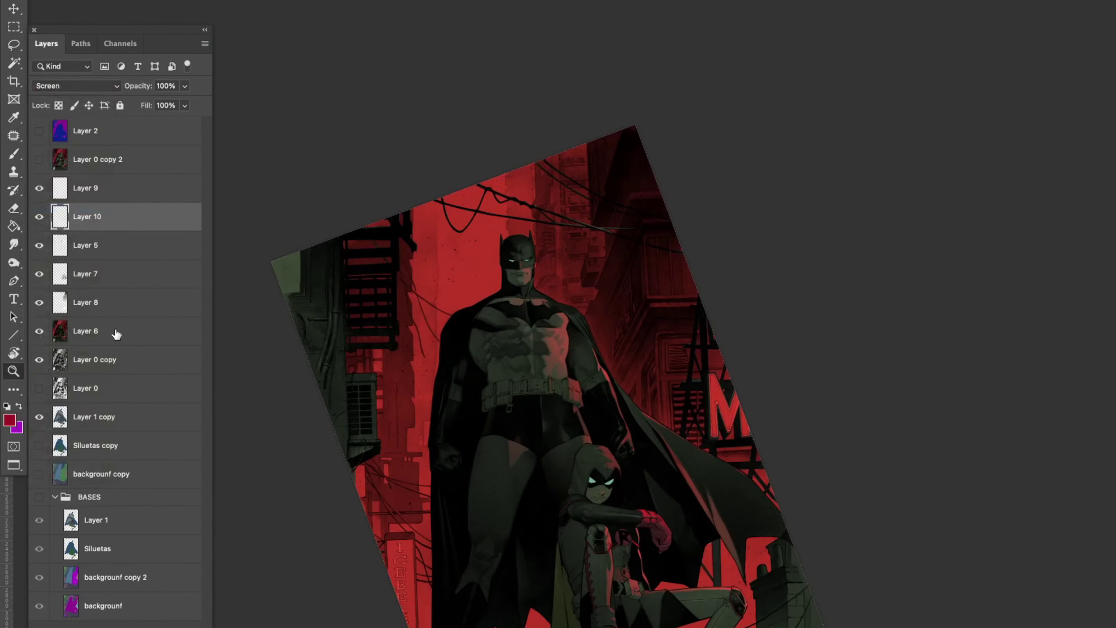
# Step: Pick a light pink foreground color and paint a highlight along the outer edge of Batman's forearm and glove
pyautogui.hotkey('ctrl', '+')
pyautogui.click(10, 420)
pyautogui.click(972, 461)
pyautogui.press('Return')
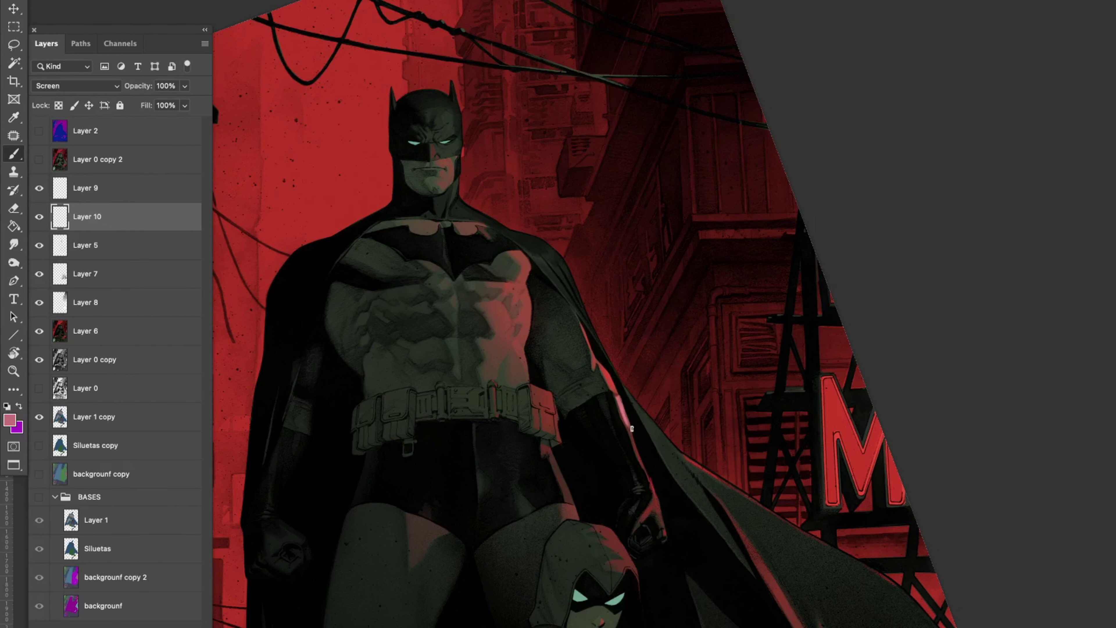
pyautogui.moveTo(624, 411); pyautogui.dragTo(631, 444)
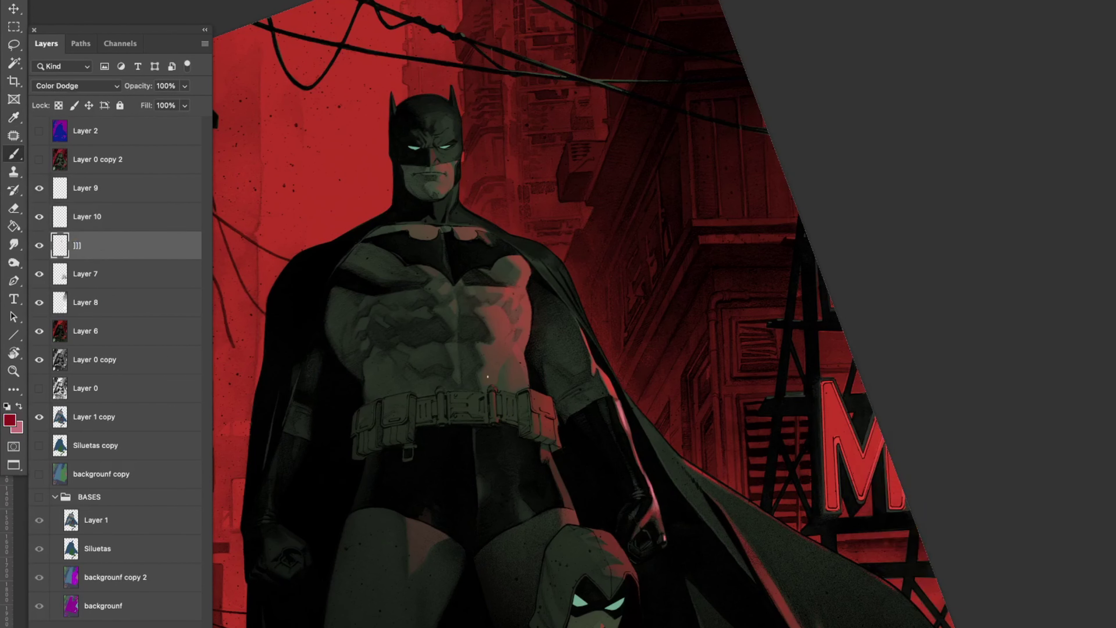
# Step: Touch up the dark red rim light along Batman's arm and cape on the Color Dodge layer
pyautogui.hotkey('alt', '[')
pyautogui.hotkey('ctrl', '-')
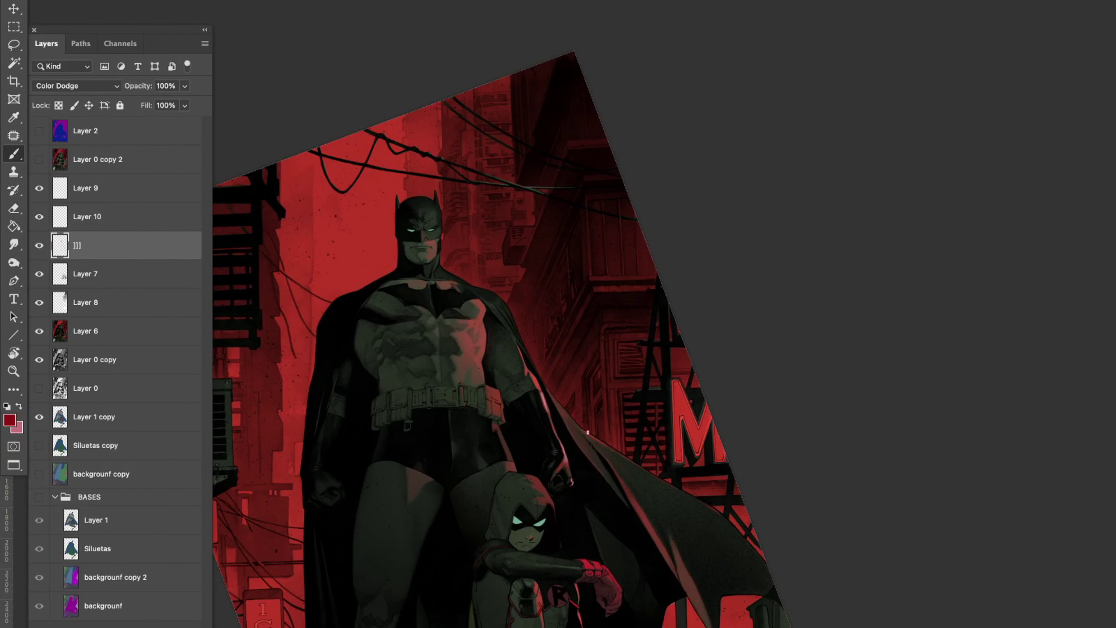
pyautogui.moveTo(625, 505); pyautogui.dragTo(569, 429)
pyautogui.scroll(3, 569, 429)
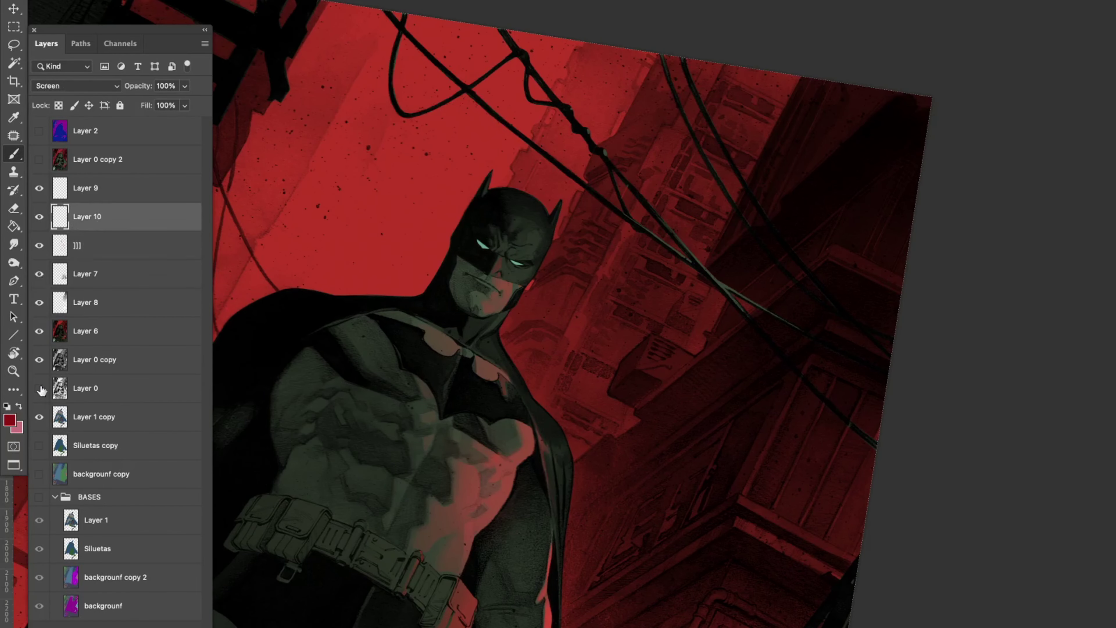
# Step: Paint light pink highlights on Batman's belt, thigh and arm edge on the Screen layer
pyautogui.press('x')
pyautogui.hotkey('ctrl', '-')
pyautogui.hotkey('ctrl', '+')
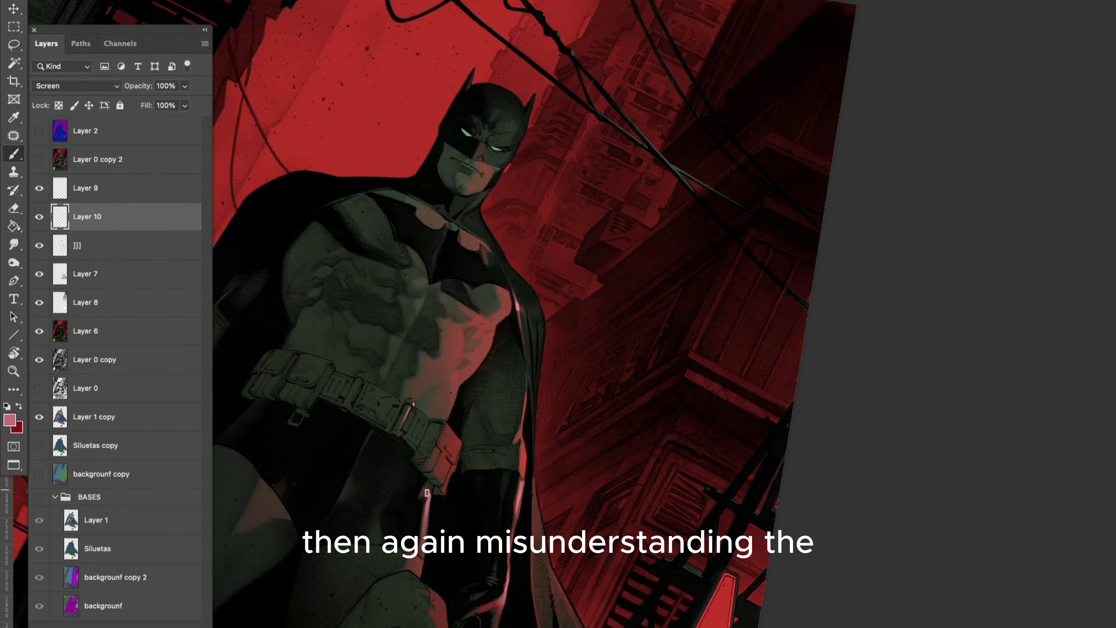
pyautogui.moveTo(427, 492); pyautogui.dragTo(516, 524)
pyautogui.hotkey('ctrl', '-')
pyautogui.hotkey('ctrl', '+')
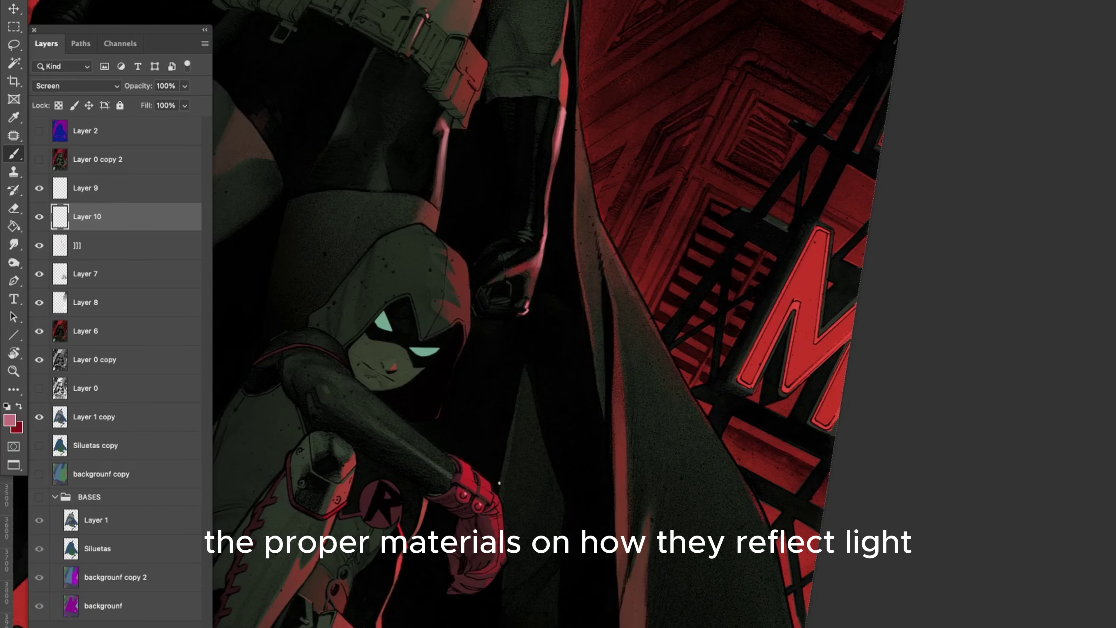
# Step: Paint light pink highlights on Robin's glove, chest emblem and cape edge on the Screen layer
pyautogui.hotkey('ctrl', '-')
pyautogui.hotkey('ctrl', '+')
pyautogui.hotkey('alt', '[')
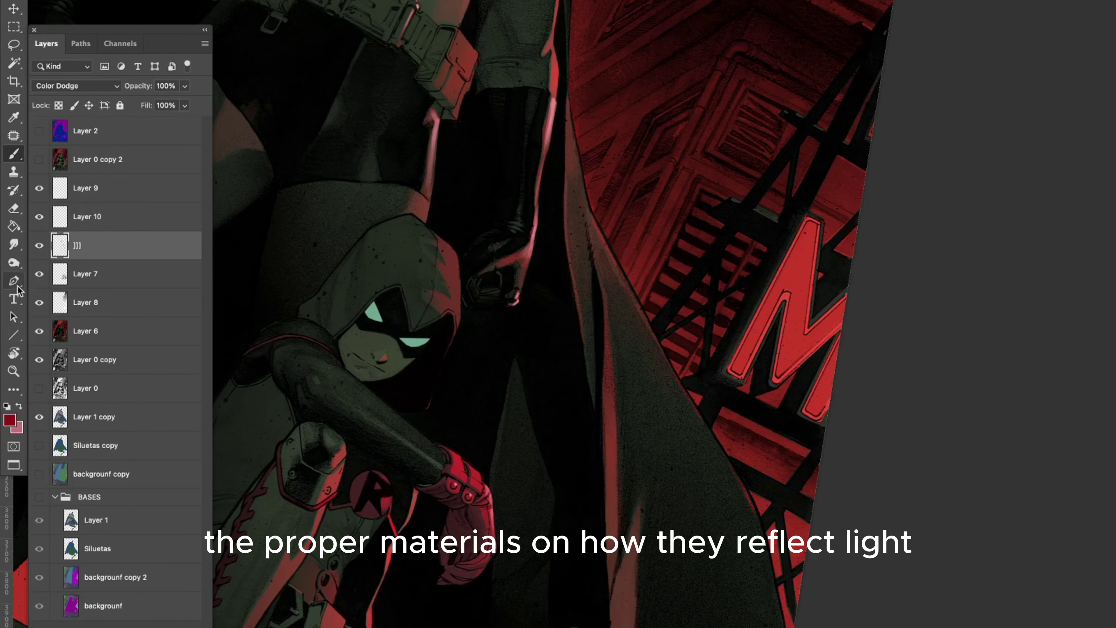
pyautogui.hotkey('alt', ']')
pyautogui.scroll(-2, 346, 412)
pyautogui.hscroll(-5, 357, 594)
pyautogui.scroll(-1, 357, 594)
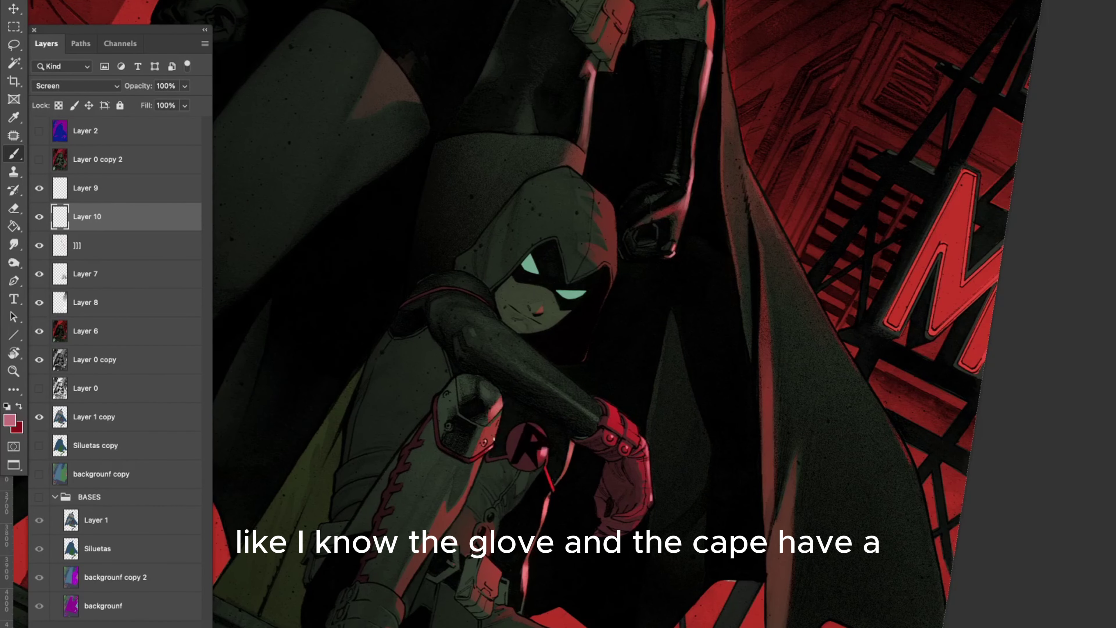
pyautogui.hotkey('ctrl', '-')
pyautogui.hotkey('ctrl', '+')
pyautogui.scroll(-2, 571, 308)
pyautogui.hotkey('ctrl', '-')
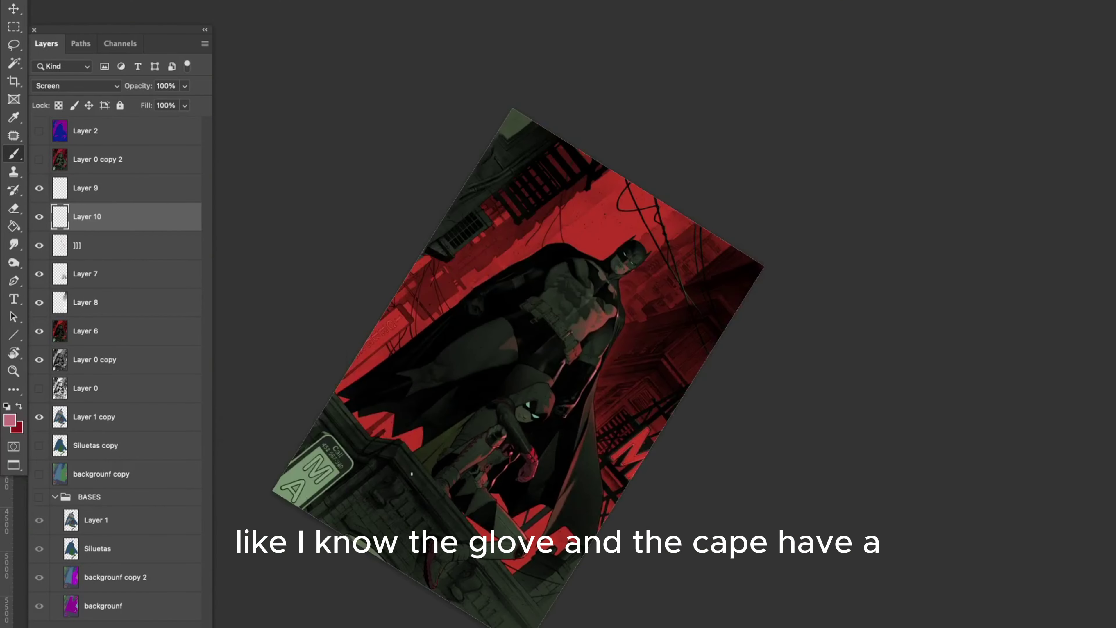
# Step: Add a Multiply layer at 40% opacity above Layer 10, sample a dark slate color and shade Robin's legs
pyautogui.hotkey('ctrl', '+')
pyautogui.scroll(2, 413, 472)
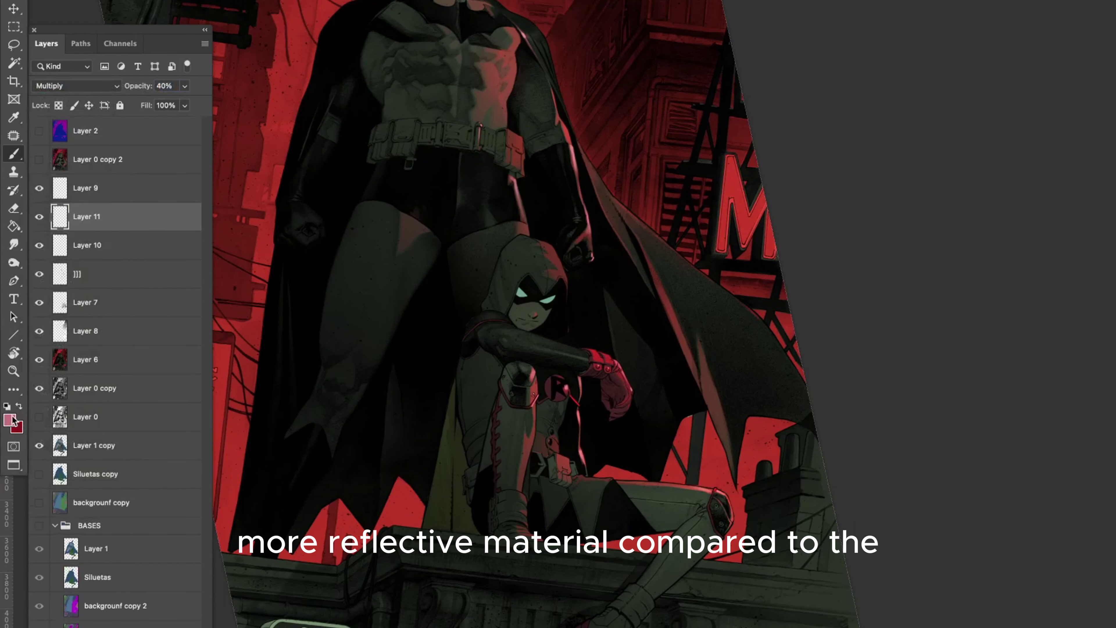
pyautogui.rightClick(423, 269)
pyautogui.press('Escape')
pyautogui.hotkey('ctrl', '+')
pyautogui.keyDown('alt'); pyautogui.click(511, 449); pyautogui.keyUp('alt')
pyautogui.hotkey('ctrl', '+')
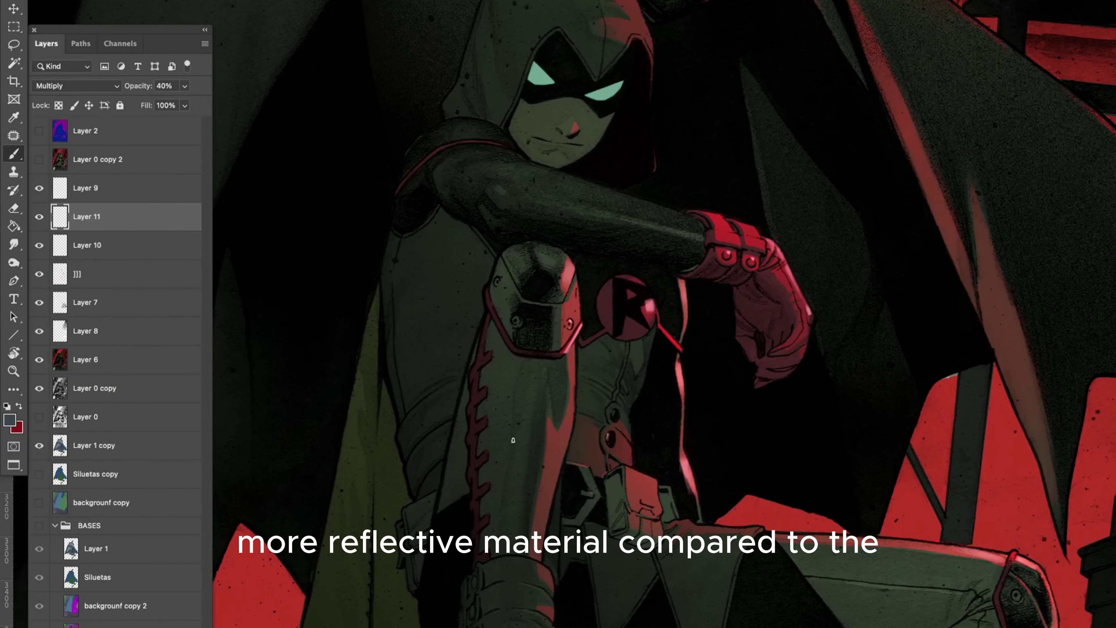
pyautogui.scroll(-4, 513, 446)
pyautogui.scroll(3, 399, 364)
pyautogui.moveTo(521, 468); pyautogui.dragTo(560, 575)
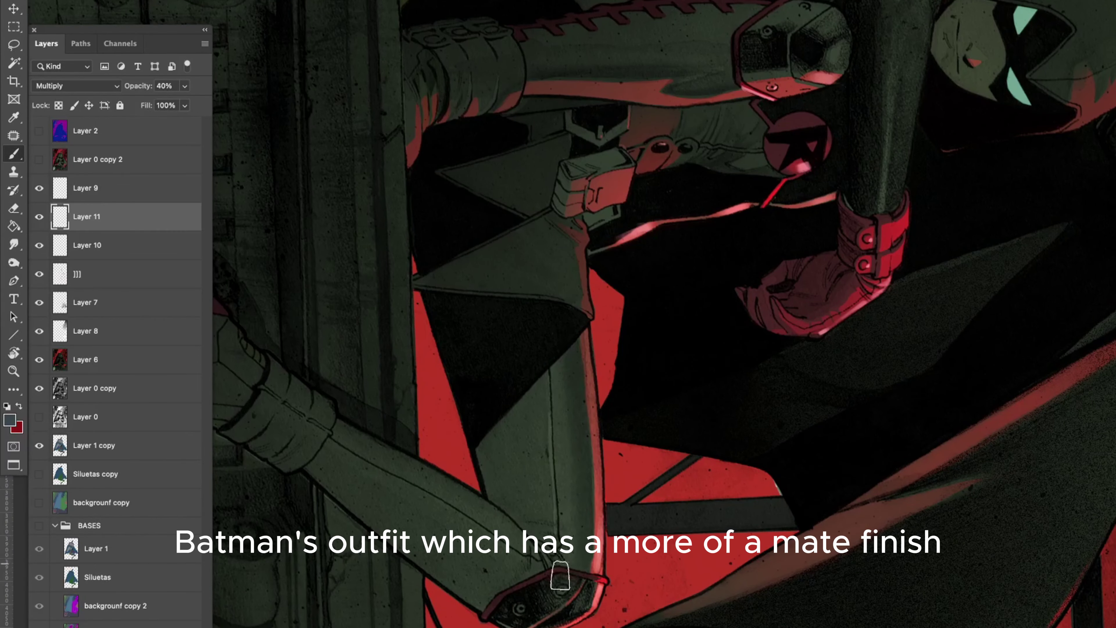
# Step: Extend the soft Multiply shading over Robin's hood and Batman's lower body using the gradient_mathiaszamecki brush
pyautogui.moveTo(516, 393); pyautogui.dragTo(534, 358)
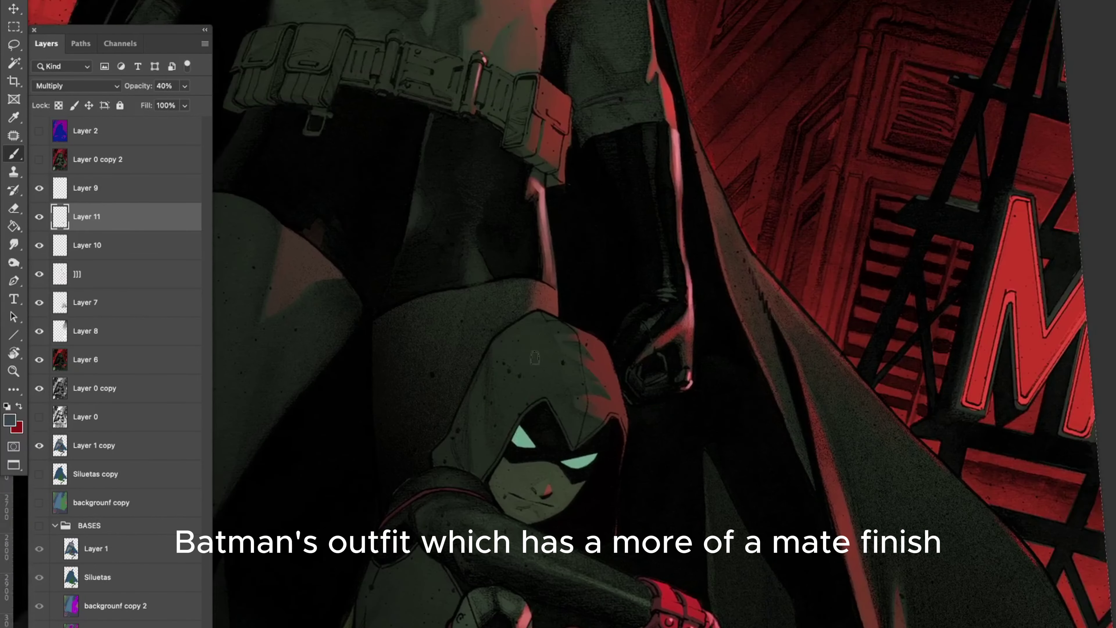
pyautogui.hotkey('ctrl', '-')
pyautogui.rightClick(523, 268)
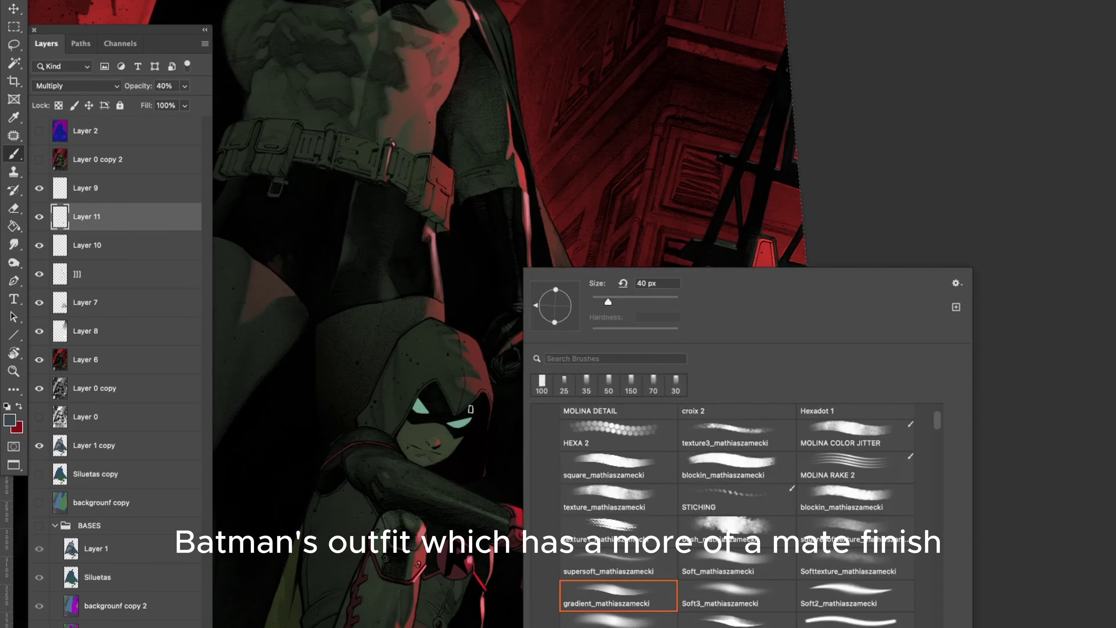
pyautogui.press('Escape')
pyautogui.moveTo(386, 276); pyautogui.dragTo(585, 524)
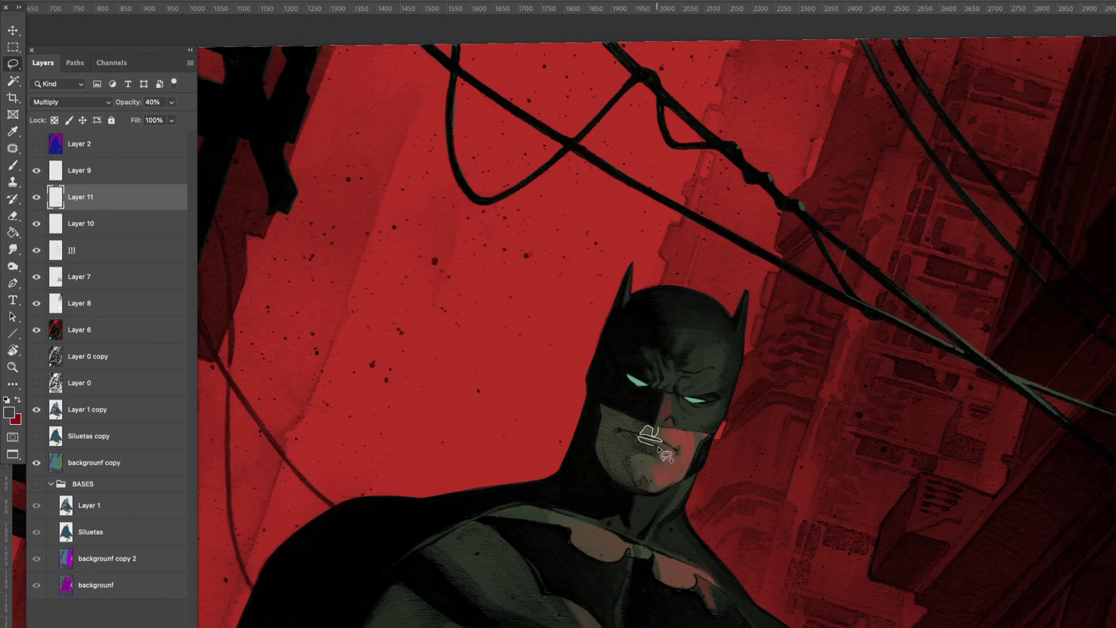
# Step: Enlarge the brush and shade Batman's face, arm and cape on the 40% Multiply layer
pyautogui.press(']')
pyautogui.press(']')
pyautogui.press(']')
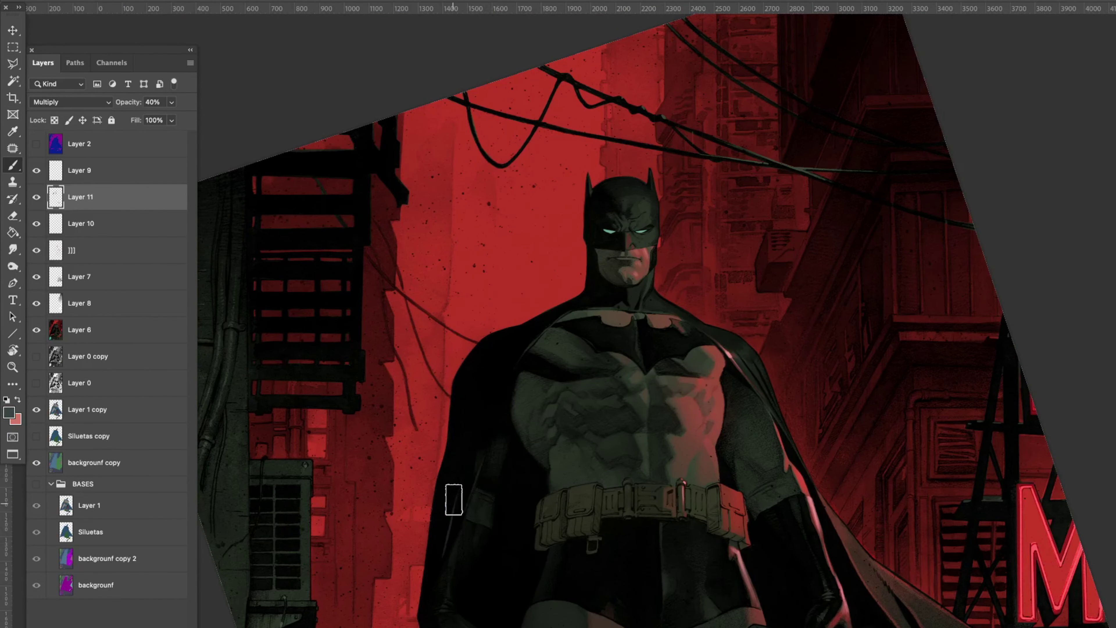
pyautogui.moveTo(454, 499); pyautogui.dragTo(560, 486)
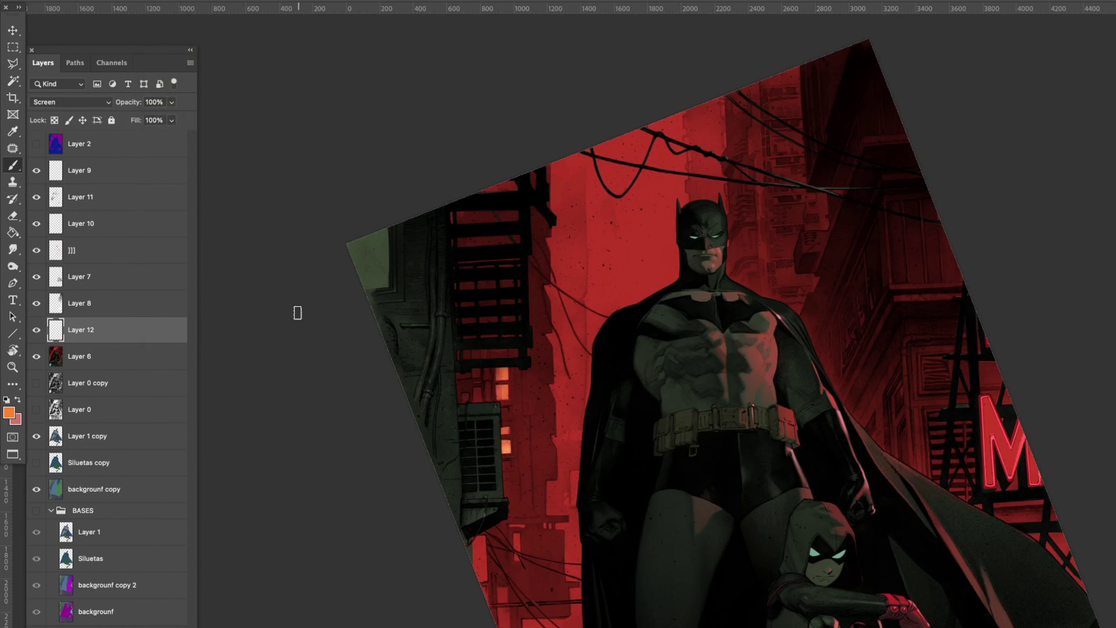
# Step: Switch the orange window-glow layer to a dodge blend mode and add a Screen layer above it for yellow light
pyautogui.click(71, 102)
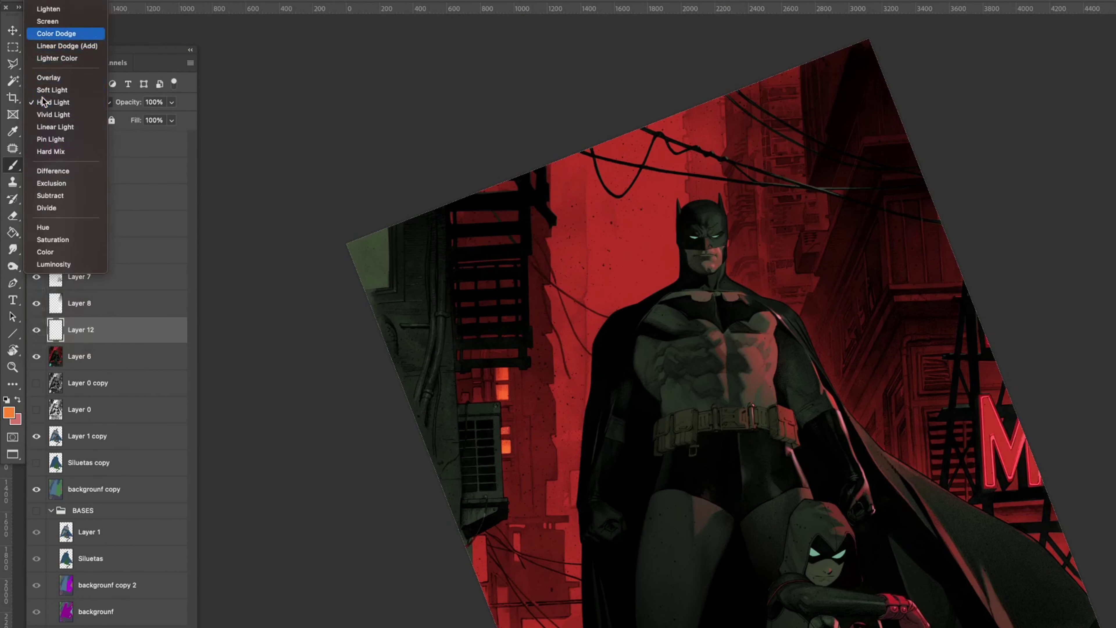
pyautogui.click(66, 44)
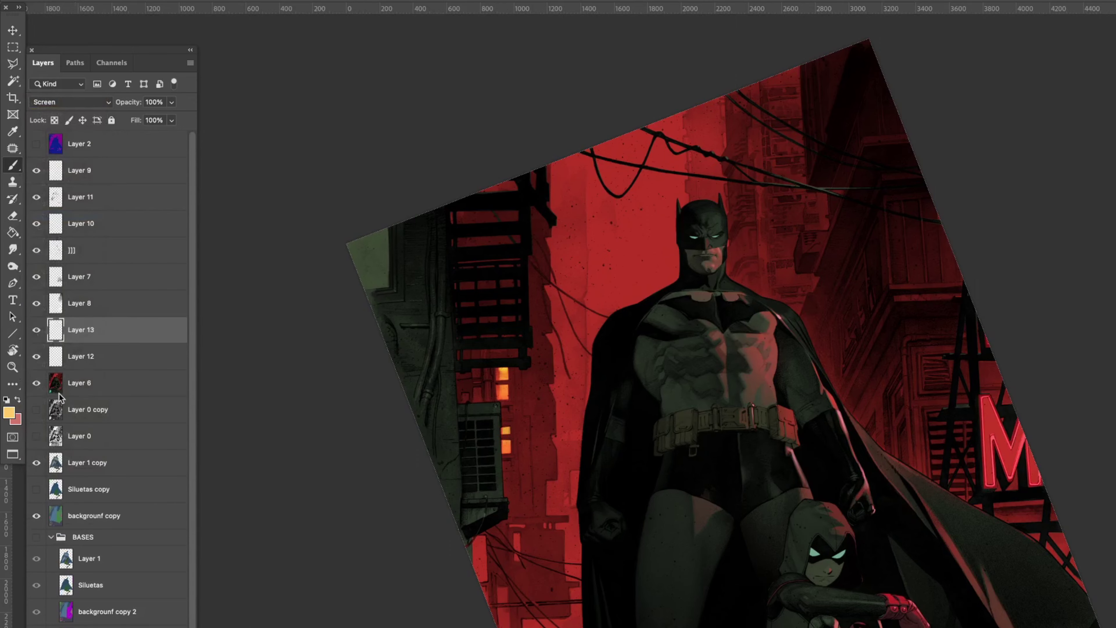
pyautogui.scroll(-1, 430, 456)
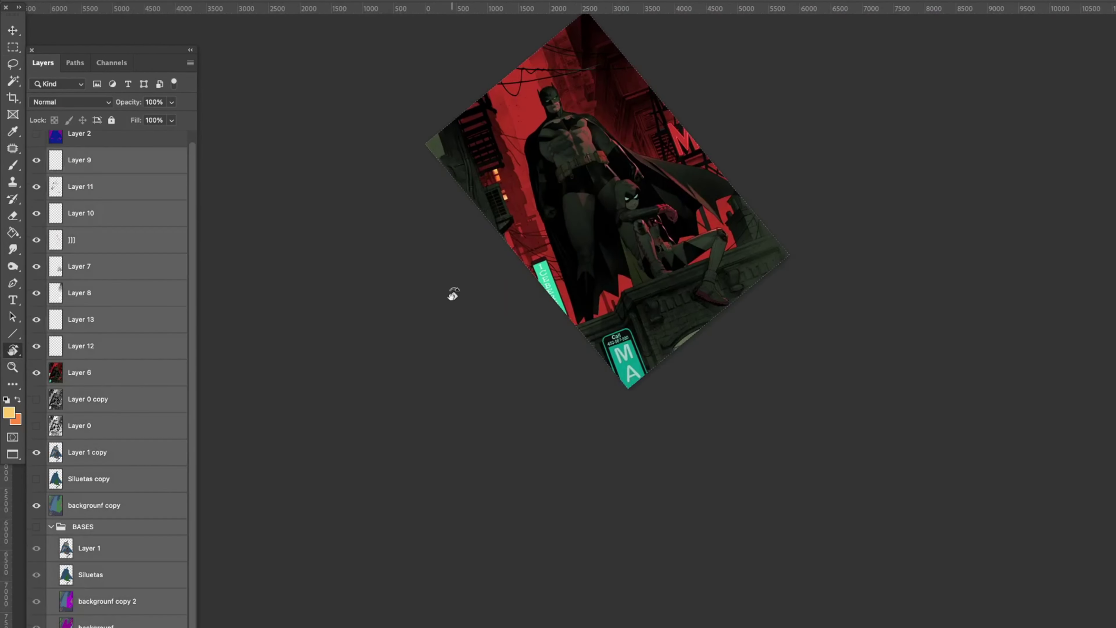
# Step: Select the building facade flats behind Batman on backgrounf copy with the Magic Wand and refine the selection with the Polygonal Lasso
pyautogui.press('z')
pyautogui.click(436, 324)
pyautogui.press('Escape')
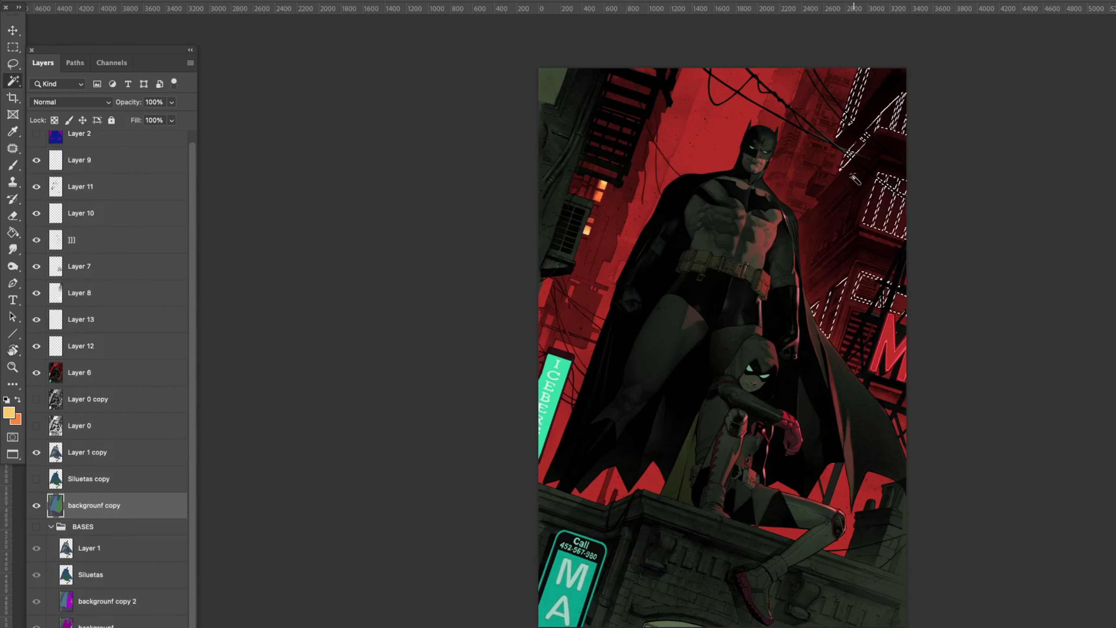
pyautogui.hotkey('shift', 'l')
pyautogui.hotkey('shift', 'l')
pyautogui.scroll(3, 829, 225)
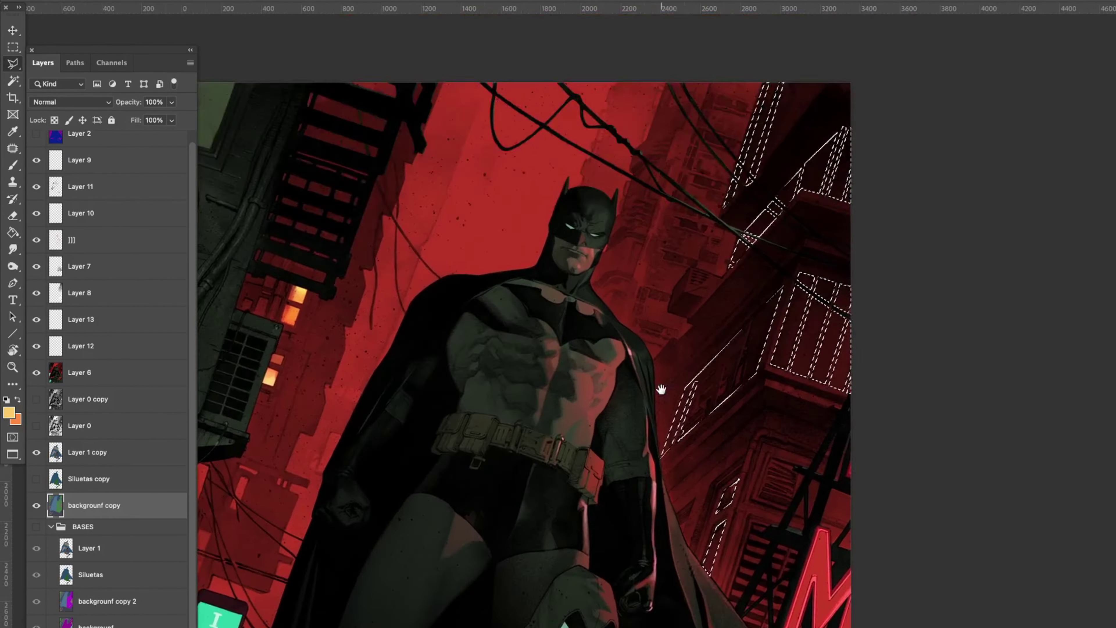
pyautogui.hotkey('shift', 'l')
pyautogui.moveTo(733, 429); pyautogui.dragTo(692, 458)
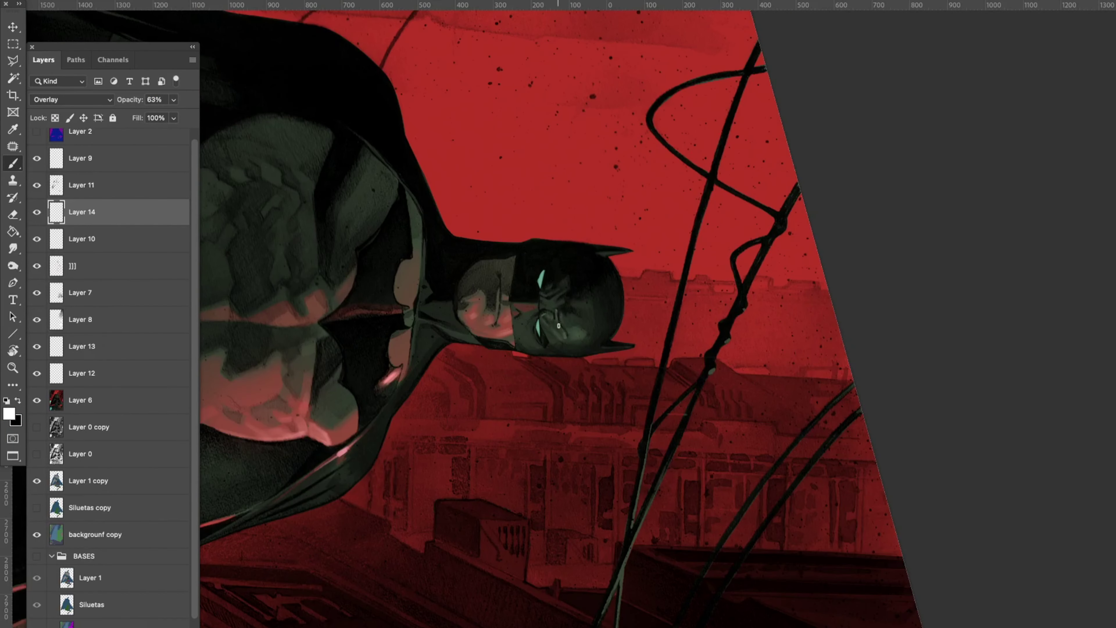
# Step: Set the Overlay layer's opacity to 97% and paint white highlights on Batman's mask and chest
pyautogui.press('l')
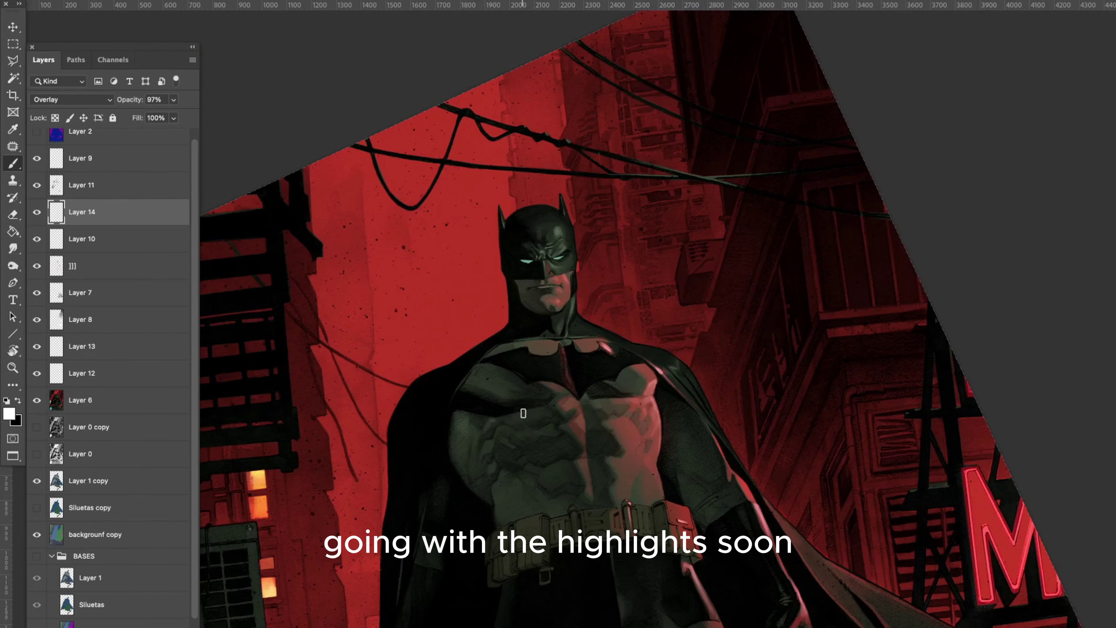
pyautogui.press('r')
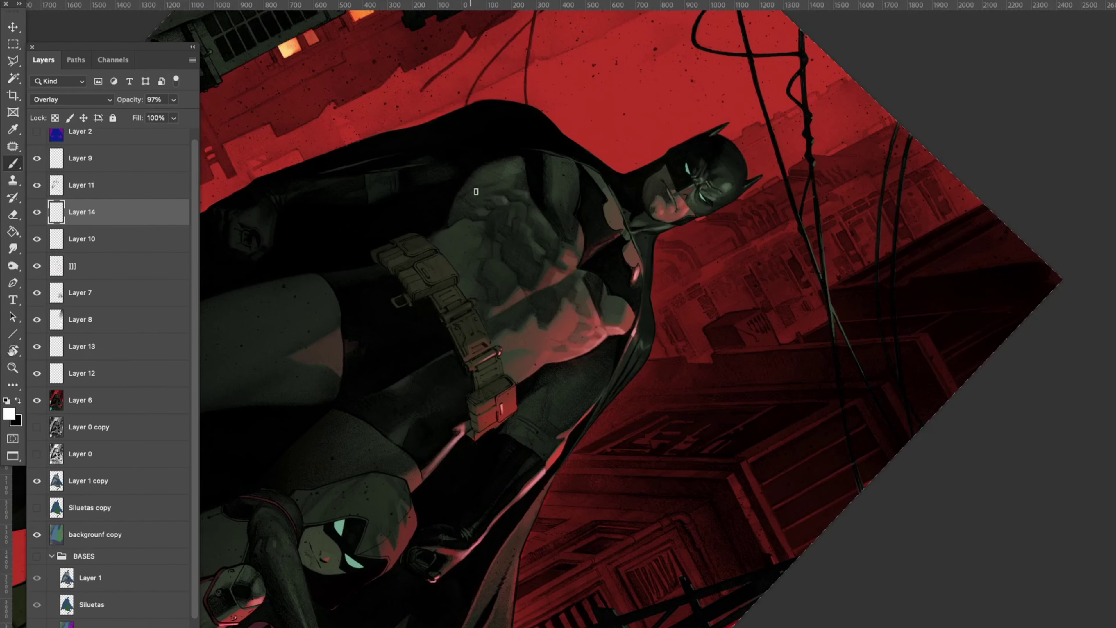
pyautogui.moveTo(474, 441)
pyautogui.mouseDown()
pyautogui.moveTo(414, 448)
pyautogui.moveTo(392, 303)
pyautogui.mouseUp()
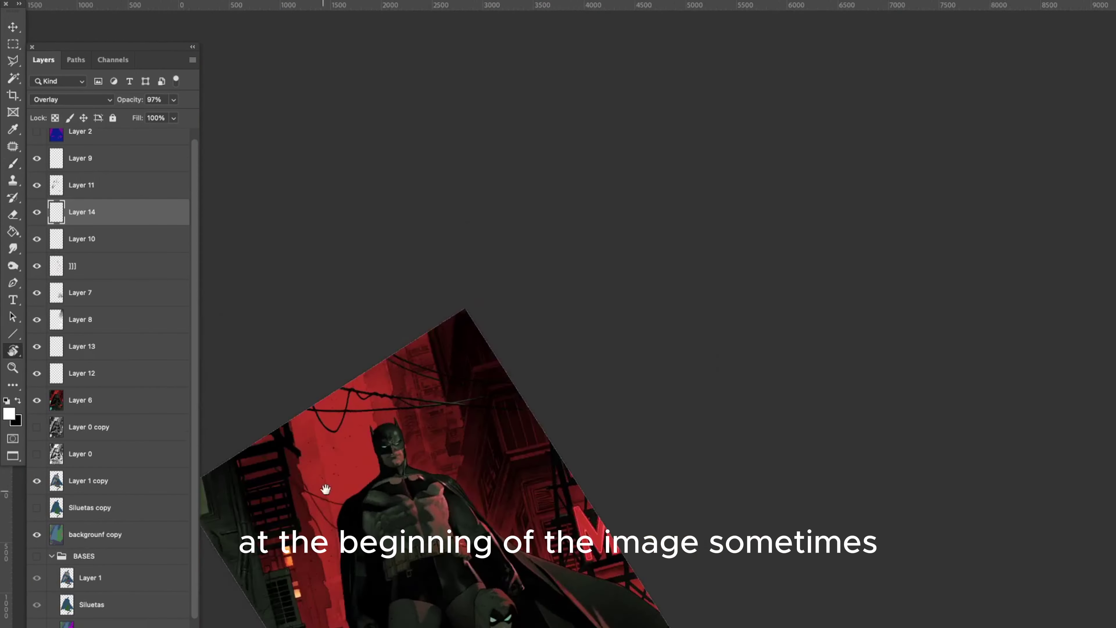
# Step: Paint white highlights on Batman's utility belt and Robin's boot and leg on the Overlay layer
pyautogui.press('b')
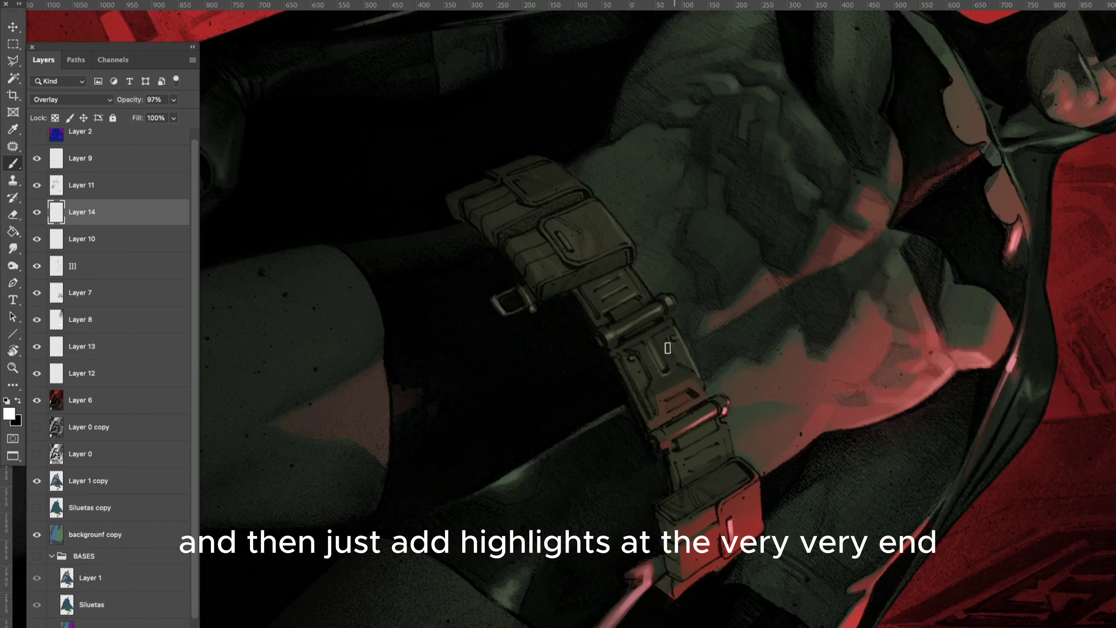
pyautogui.scroll(-5, 667, 348)
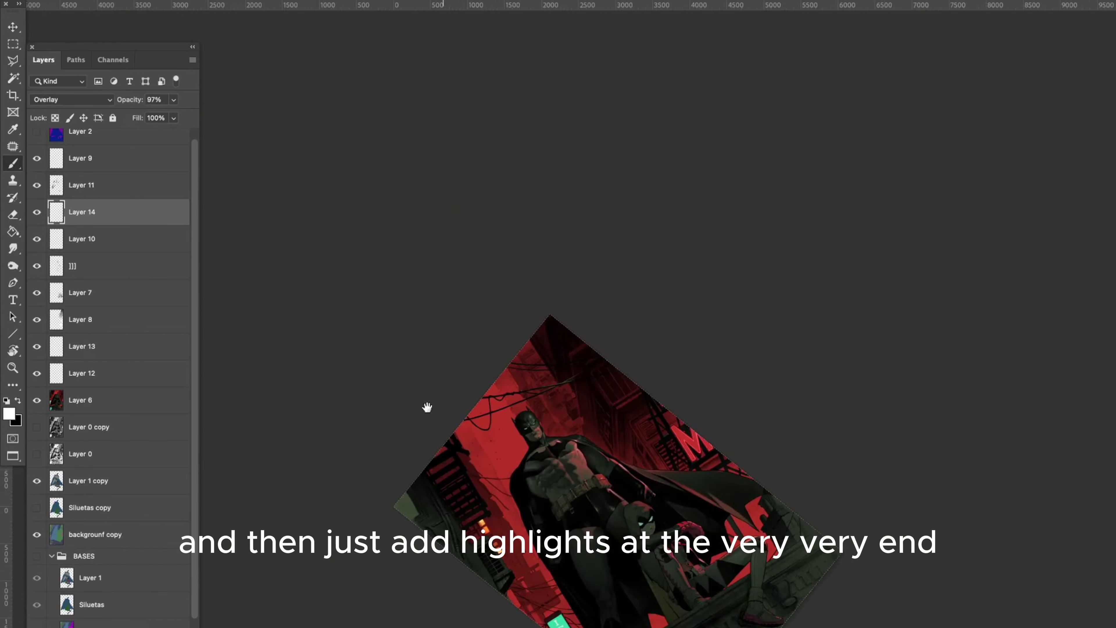
pyautogui.keyDown('ctrl'); pyautogui.click(538, 412); pyautogui.keyUp('ctrl')
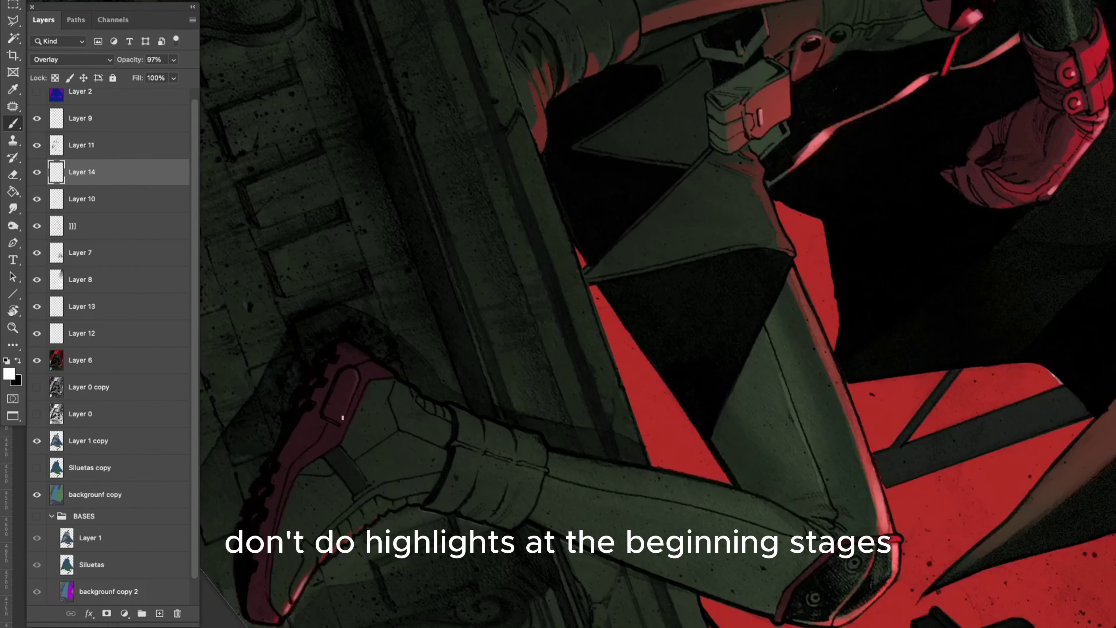
pyautogui.moveTo(343, 418); pyautogui.dragTo(489, 347)
pyautogui.moveTo(606, 239); pyautogui.dragTo(449, 396)
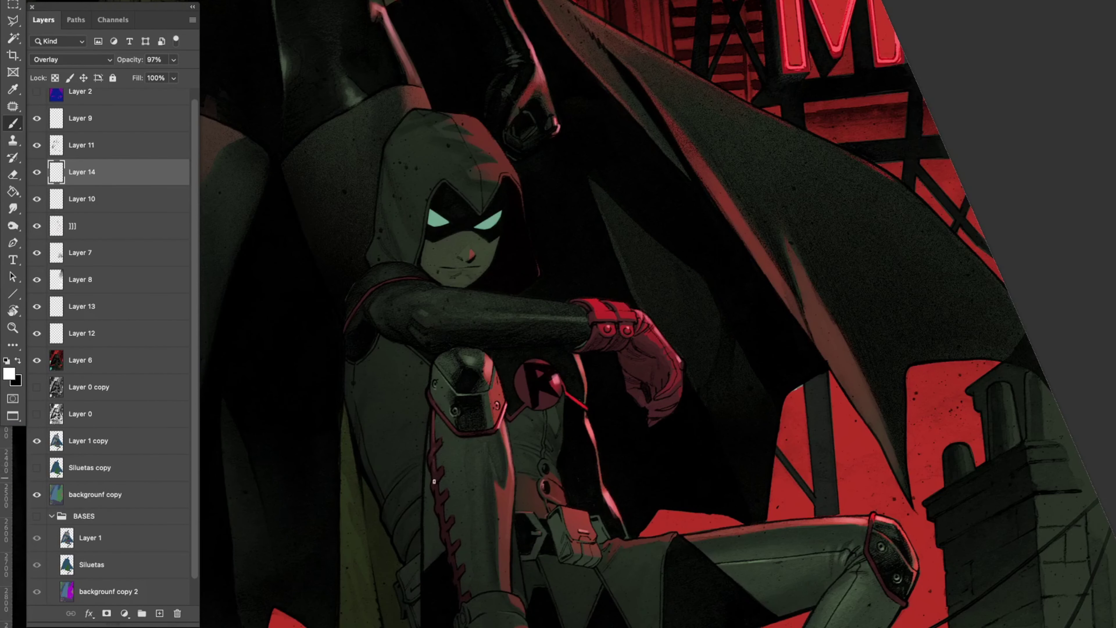
# Step: Sample a dark blue-grey colour and shade Robin's raised leg on the 40% Multiply layer
pyautogui.press('i')
pyautogui.press('x')
pyautogui.press('Return')
pyautogui.press('b')
pyautogui.hotkey('alt', ']')
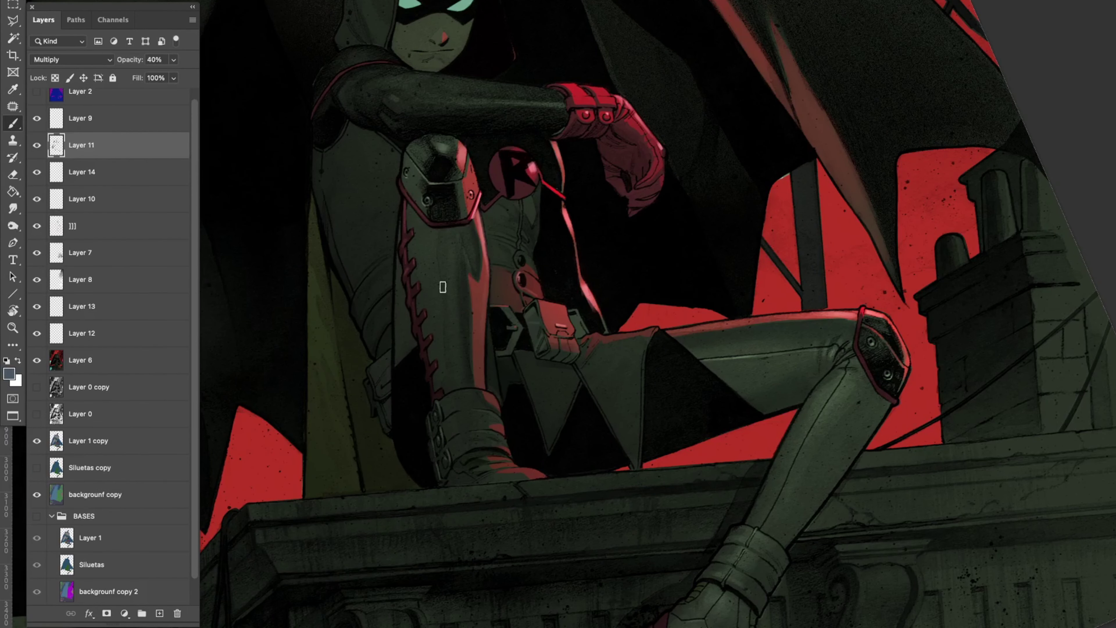
pyautogui.keyDown('alt'); pyautogui.click(522, 208); pyautogui.keyUp('alt')
pyautogui.keyDown('alt'); pyautogui.click(522, 208); pyautogui.keyUp('alt')
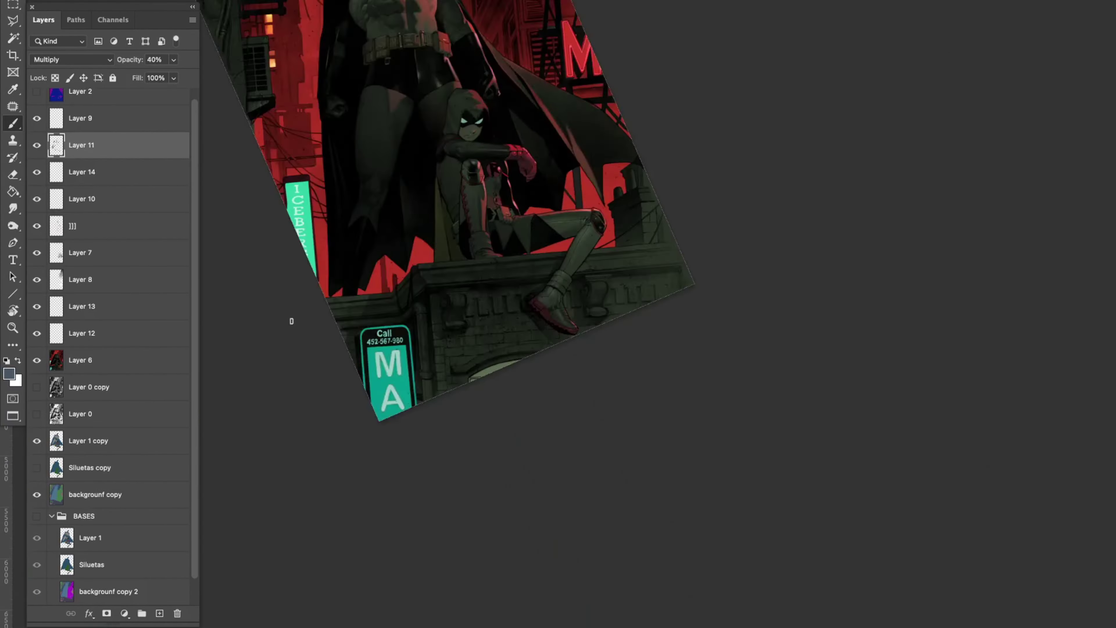
# Step: Erase excess highlights around Batman's leg on the Overlay layer
pyautogui.hotkey('alt', '[')
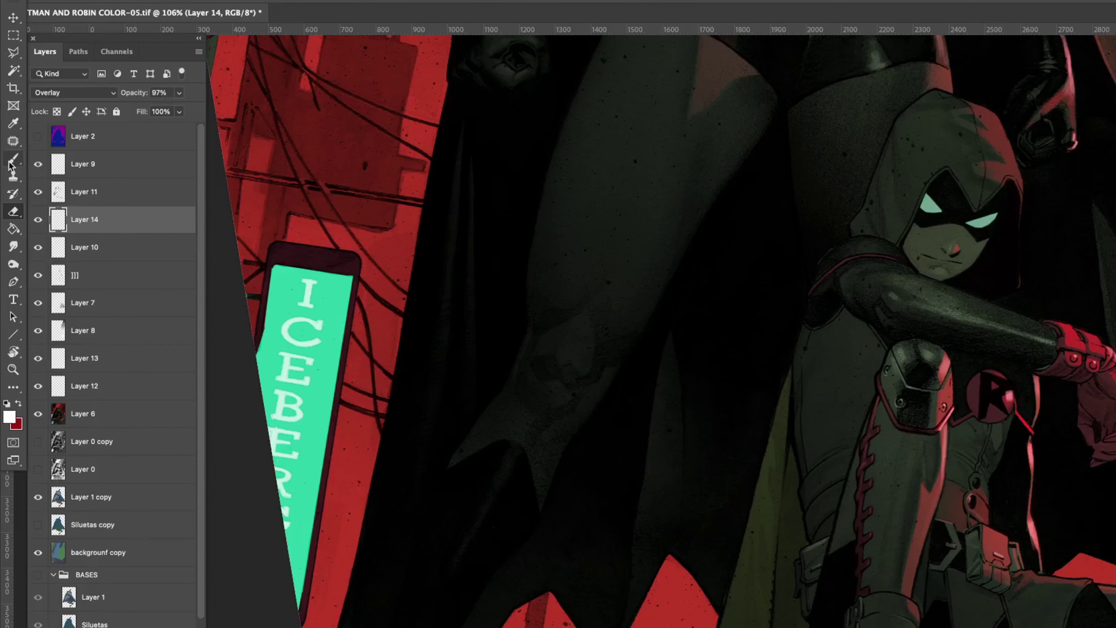
pyautogui.press('e')
pyautogui.moveTo(537, 280)
pyautogui.mouseDown()
pyautogui.moveTo(456, 374)
pyautogui.moveTo(770, 327)
pyautogui.mouseUp()
pyautogui.hotkey('ctrl', '-')
# Step: Set a light pink foreground colour and paint rim highlights on Robin's glove on the Screen layer, Layer 10
pyautogui.click(9, 416)
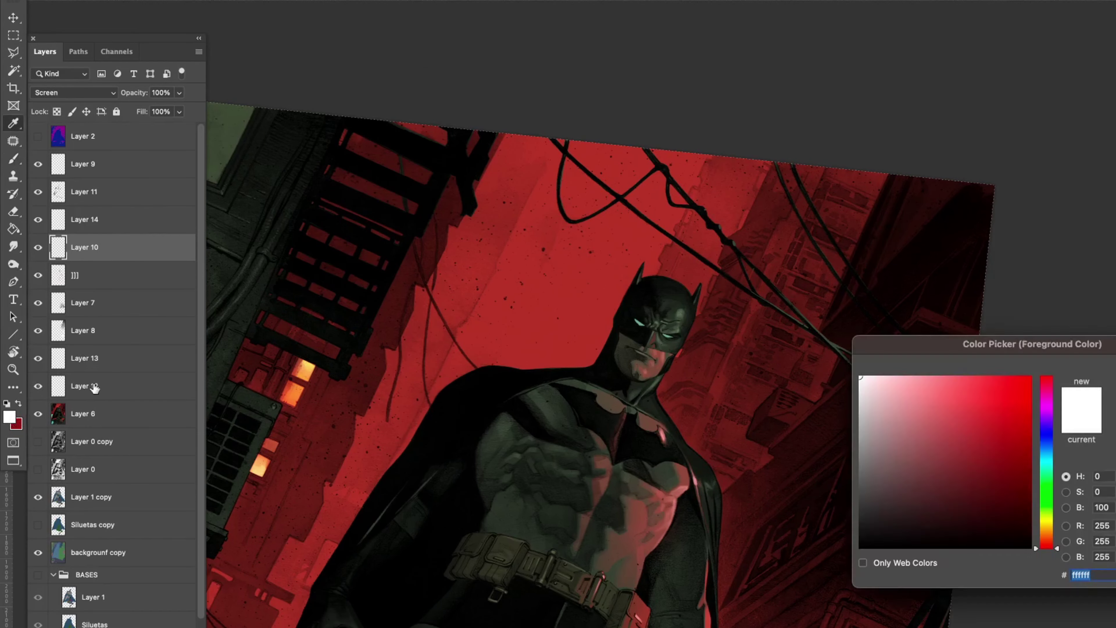
pyautogui.press('Return')
pyautogui.press('r')
pyautogui.click(84, 247)
pyautogui.scroll(2, 528, 393)
pyautogui.press('b')
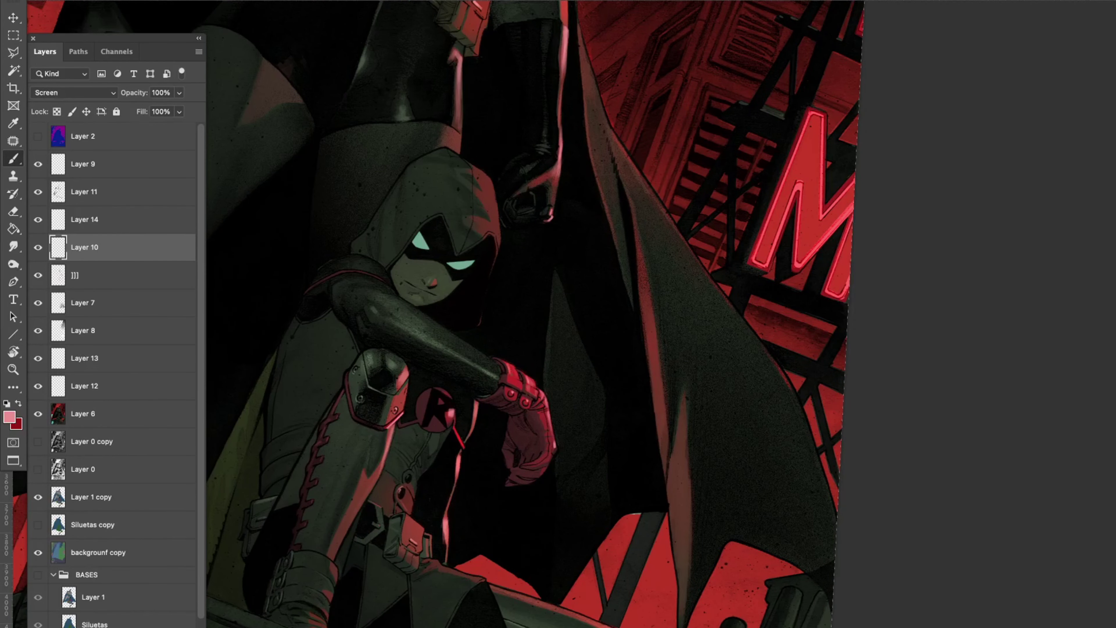
pyautogui.moveTo(509, 369); pyautogui.dragTo(490, 331)
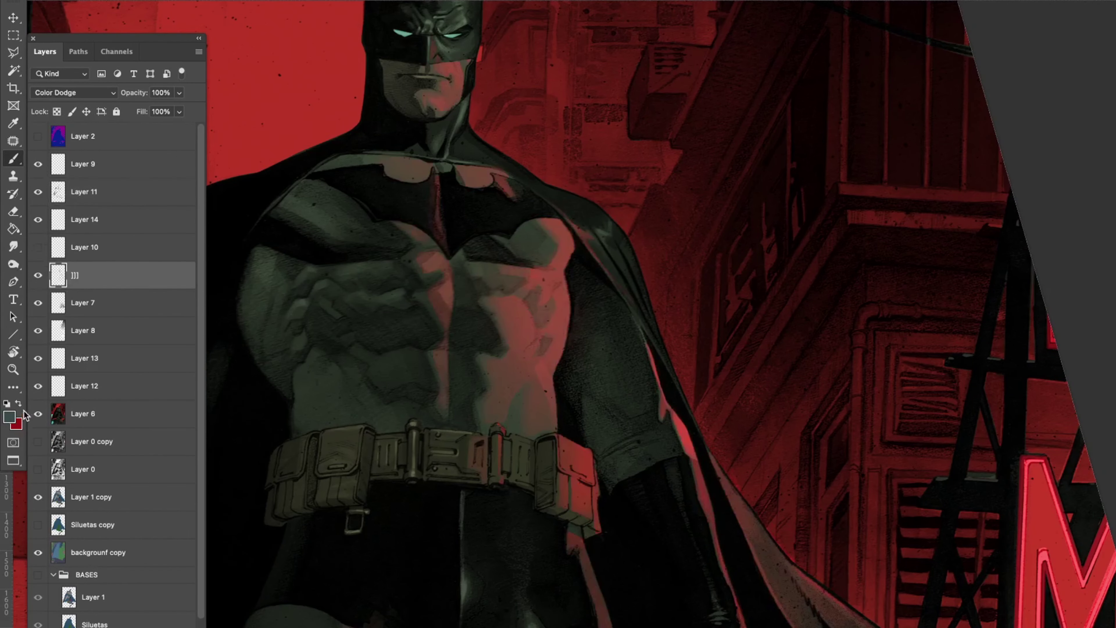
# Step: Switch to white on Overlay Layer 14 and paint material highlights on Robin's boot
pyautogui.press('x')
pyautogui.hotkey('alt', ']')
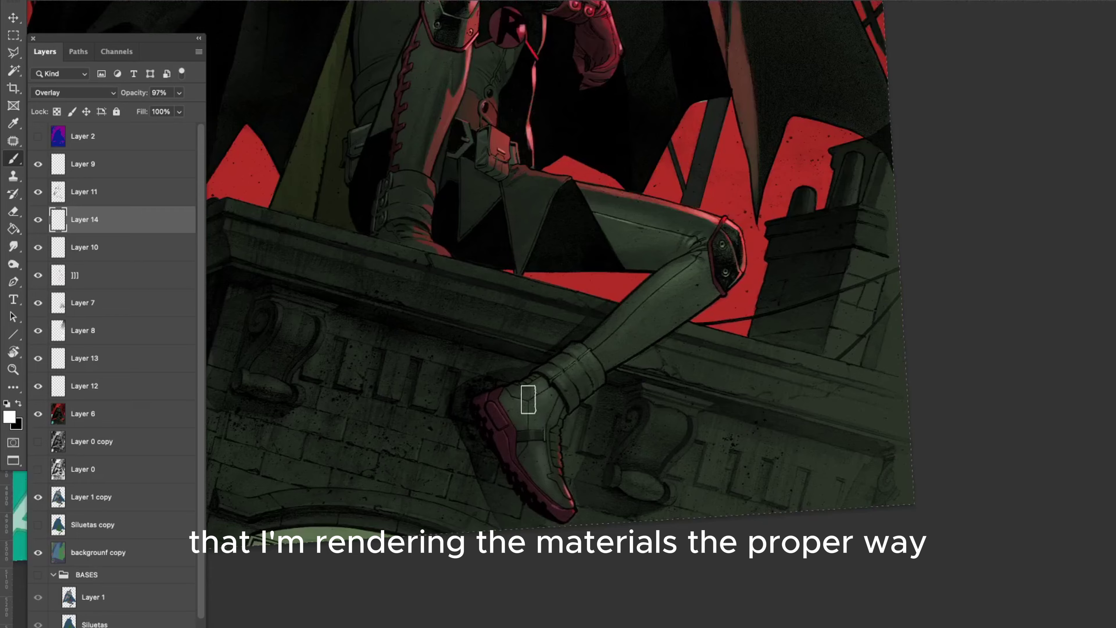
pyautogui.scroll(2, 590, 384)
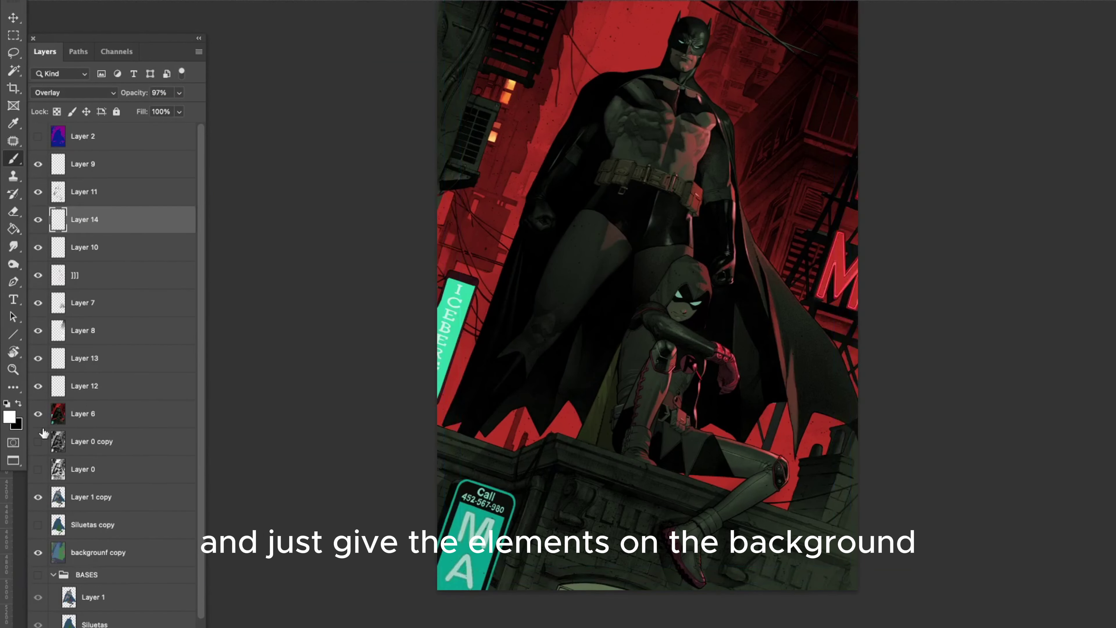
# Step: Group backgrounf copy, select the window in the image's upper corner, and recolor it orange on Layer 6 with Hue/Saturation
pyautogui.click(88, 552)
pyautogui.click(70, 414)
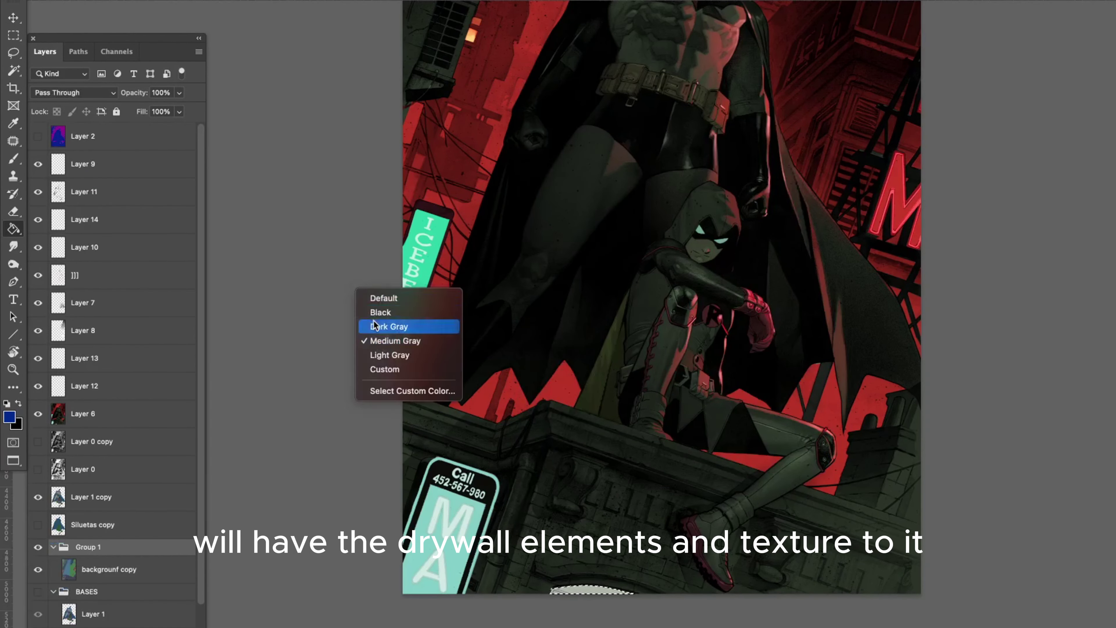
pyautogui.click(295, 96)
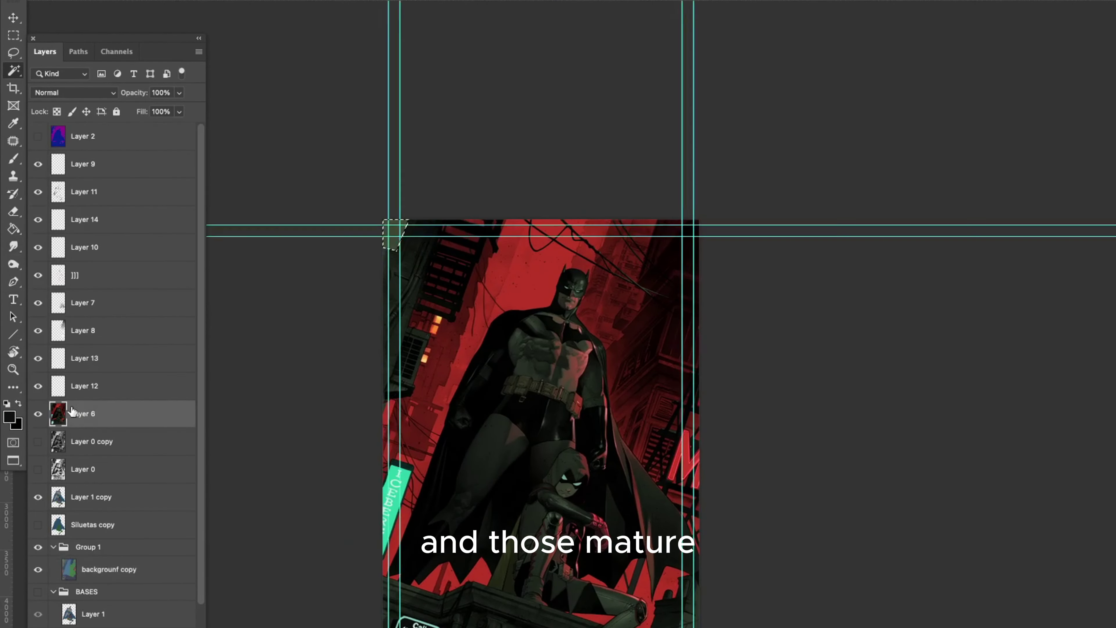
pyautogui.hotkey('ctrl', 'u')
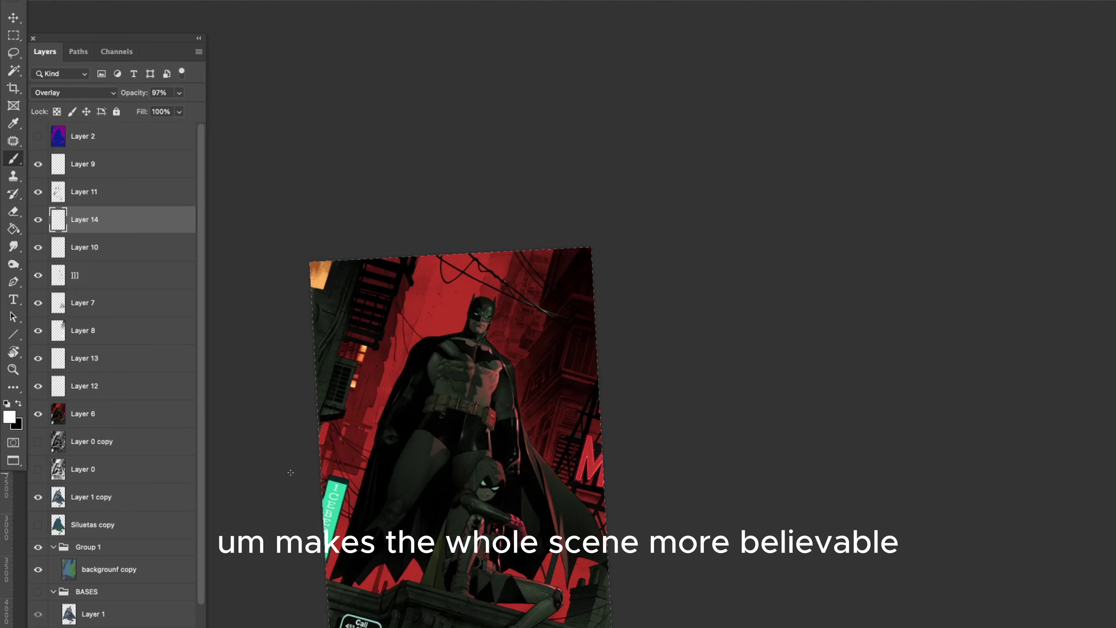
# Step: Outline the small sign below the air conditioner with the Polygonal Lasso and recolor it pale green on Layer 6
pyautogui.scroll(5, 290, 473)
pyautogui.click(14, 53)
pyautogui.click(82, 413)
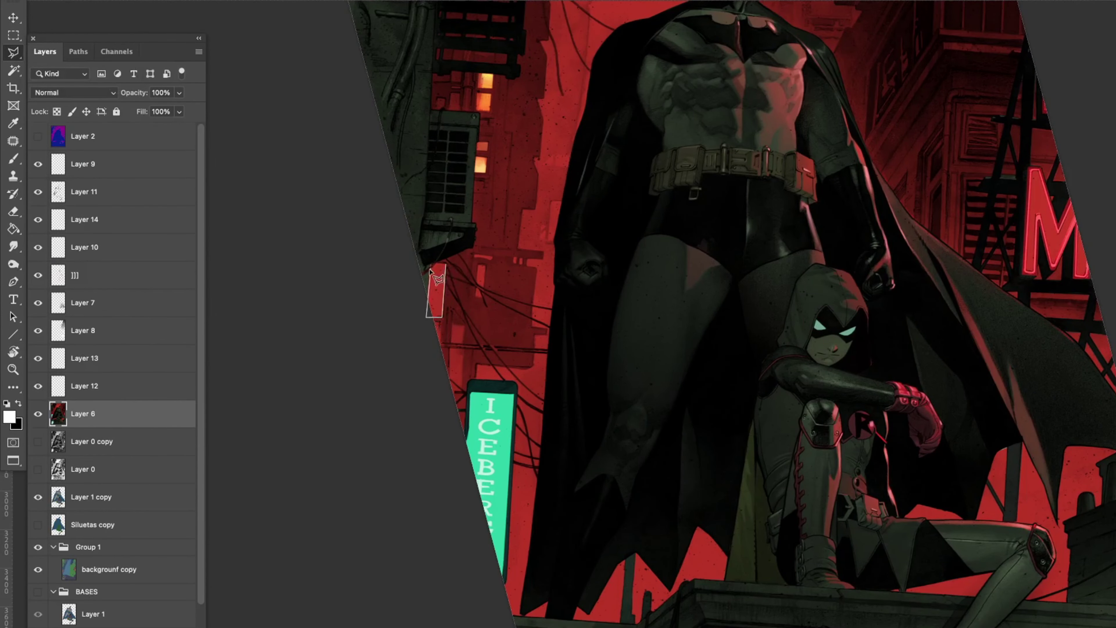
pyautogui.hotkey('ctrl', 'alt', 'u')
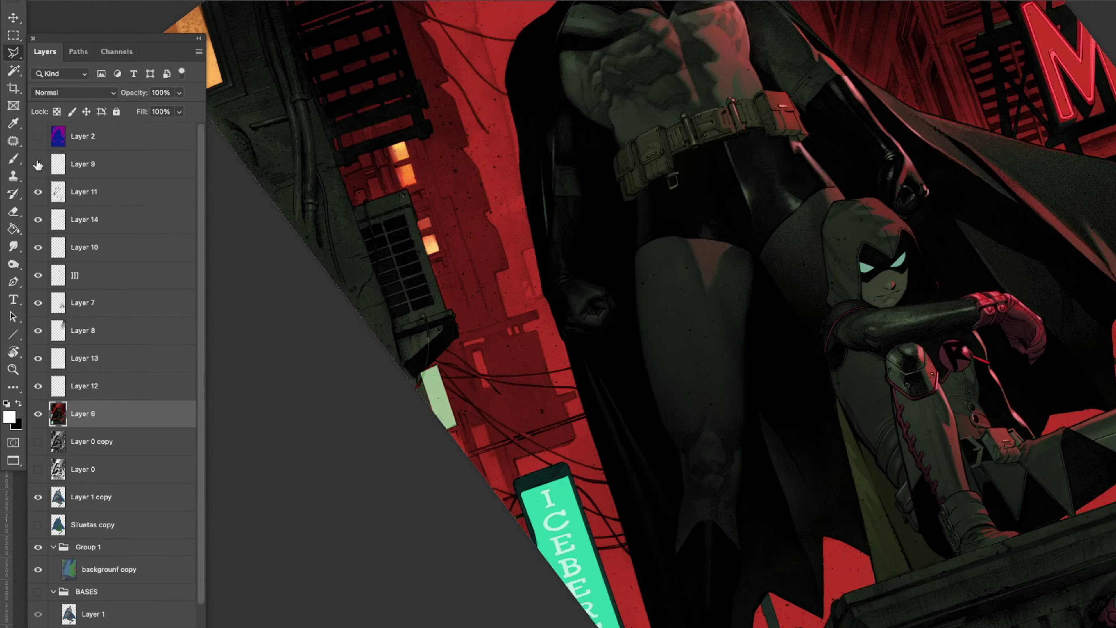
# Step: Pick orange and paint a glow on the narrow facade window on the Color Dodge layer, Layer 12
pyautogui.click(84, 386)
pyautogui.click(8, 417)
pyautogui.press('Return')
pyautogui.press('b')
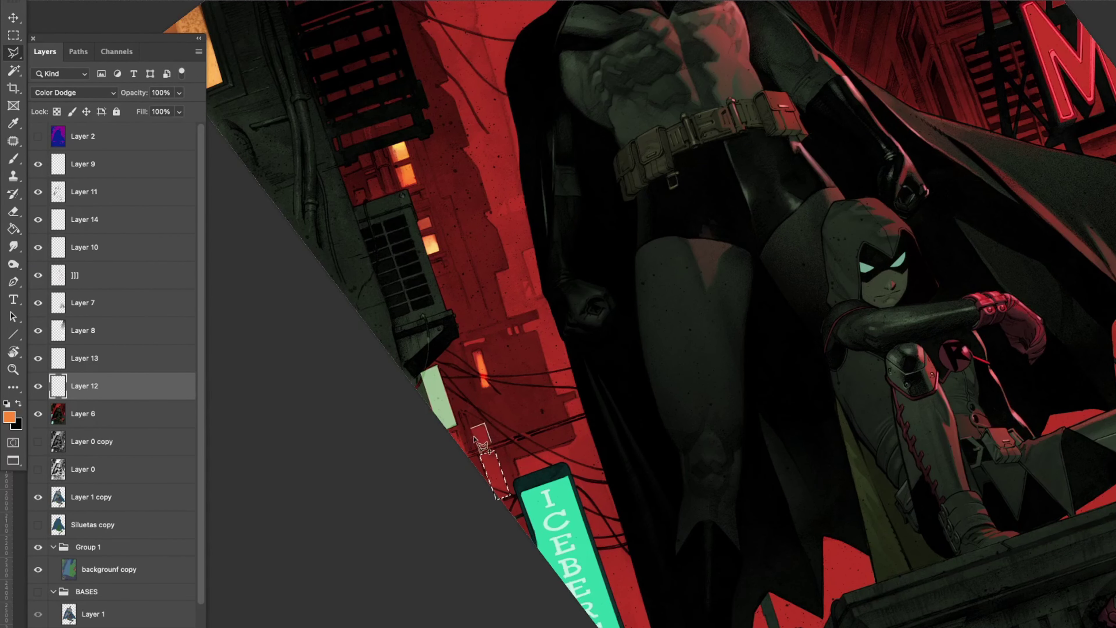
# Step: Select the tall window above the green vertical sign and recolor it orange on Layer 6 with Hue/Saturation
pyautogui.click(470, 431)
pyautogui.hotkey('alt', '[')
pyautogui.hotkey('ctrl', 'u')
pyautogui.press('Return')
# Step: Paint fine white highlights along the air conditioner's edges on Overlay Layer 14
pyautogui.scroll(-5, 281, 333)
pyautogui.scroll(4, 298, 378)
pyautogui.click(72, 243)
pyautogui.click(84, 219)
pyautogui.press('b')
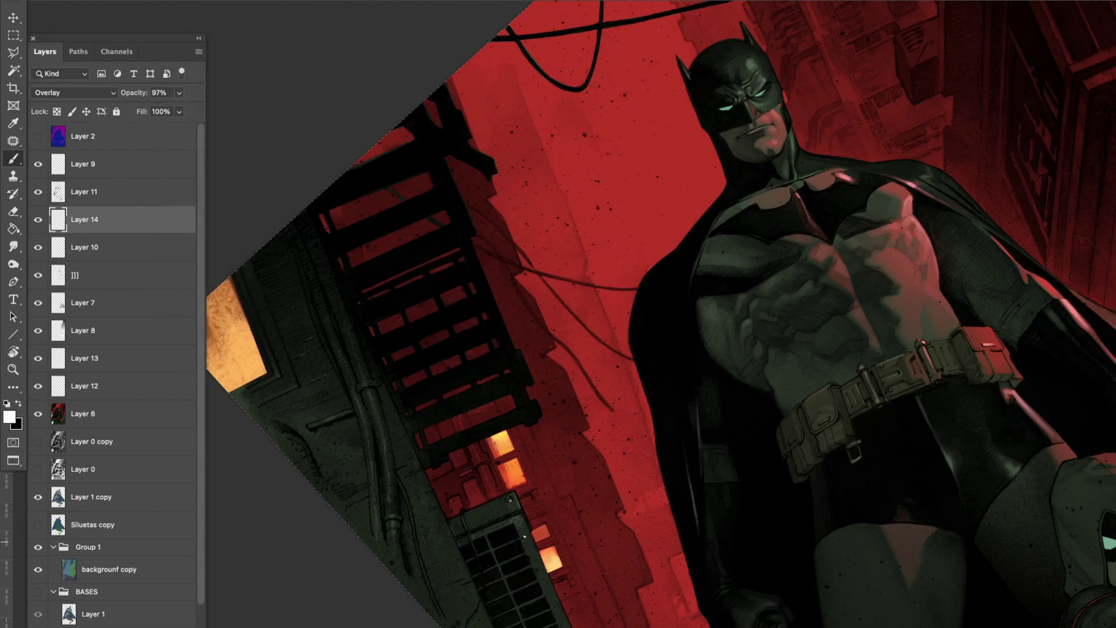
pyautogui.press('r')
pyautogui.moveTo(524, 531); pyautogui.dragTo(444, 134)
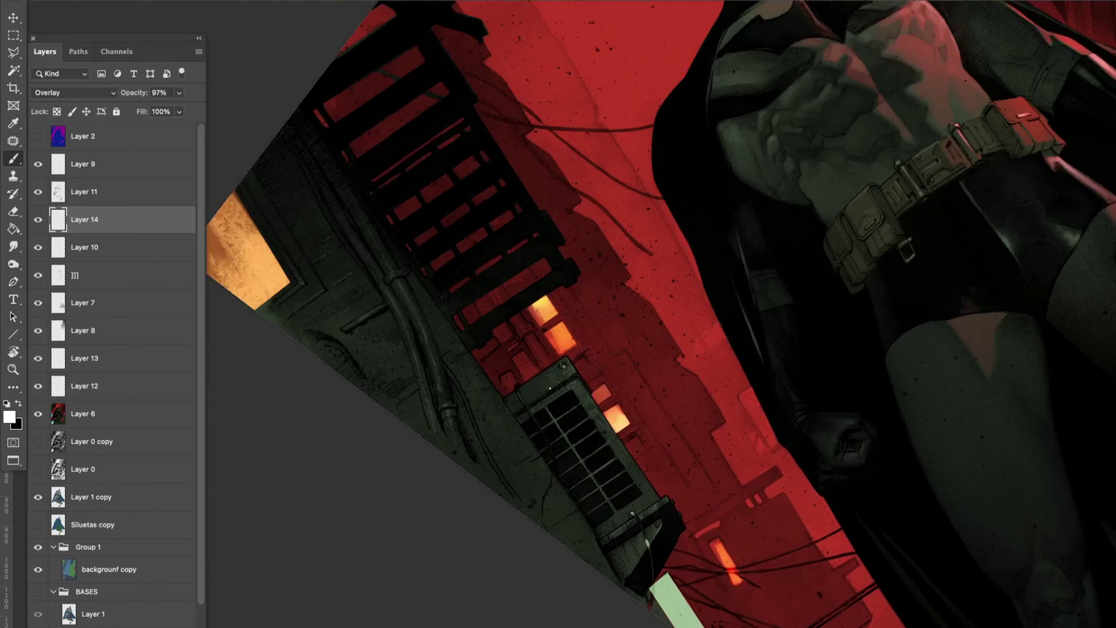
pyautogui.scroll(5, 659, 314)
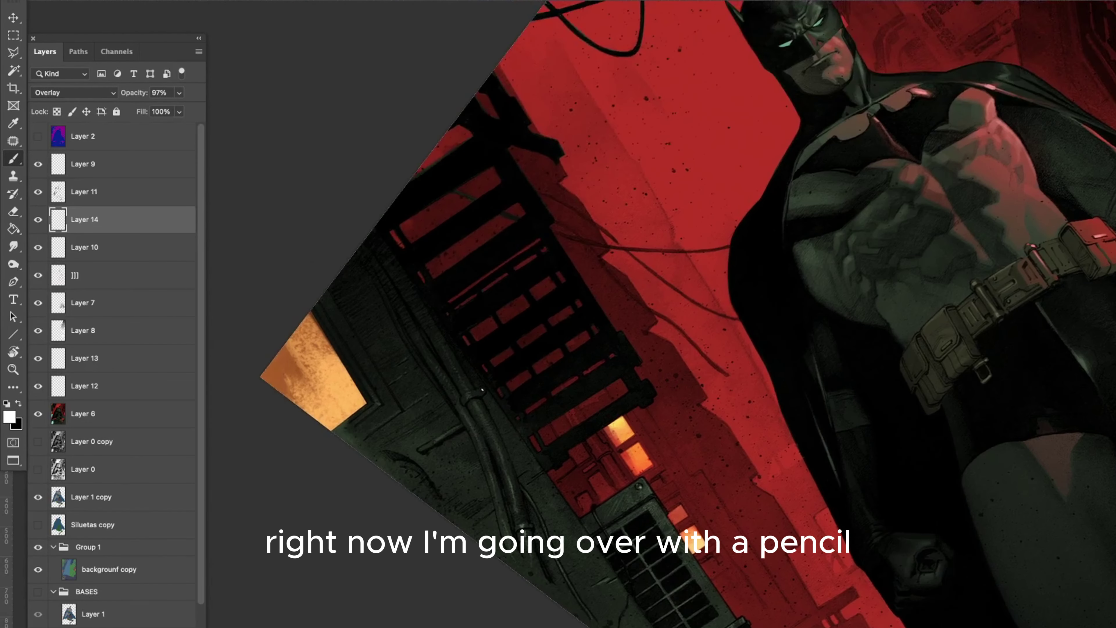
# Step: Paint thin white highlights along the wall pipes beside the fire escape on the Overlay layer
pyautogui.scroll(-3, 514, 531)
pyautogui.scroll(6, 488, 327)
pyautogui.scroll(-3, 494, 427)
pyautogui.moveTo(494, 427); pyautogui.dragTo(570, 509)
pyautogui.scroll(3, 570, 509)
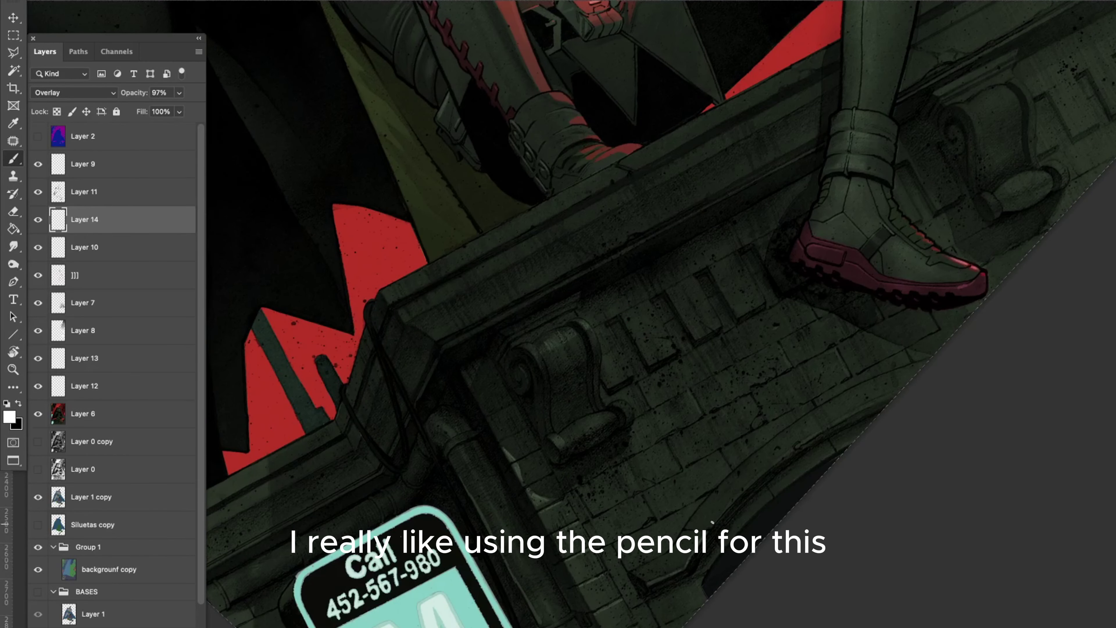
# Step: Add textured white highlights to the stone scroll bracket, carved recesses and cornice edge below Robin
pyautogui.moveTo(740, 498); pyautogui.dragTo(577, 287)
pyautogui.scroll(-3, 526, 214)
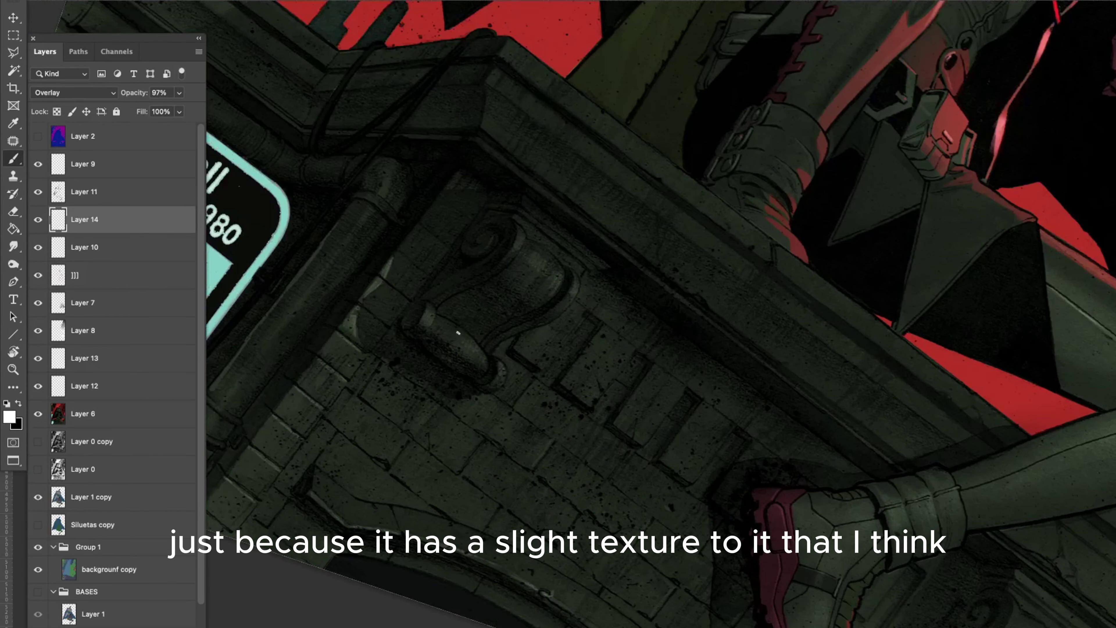
pyautogui.scroll(3, 431, 241)
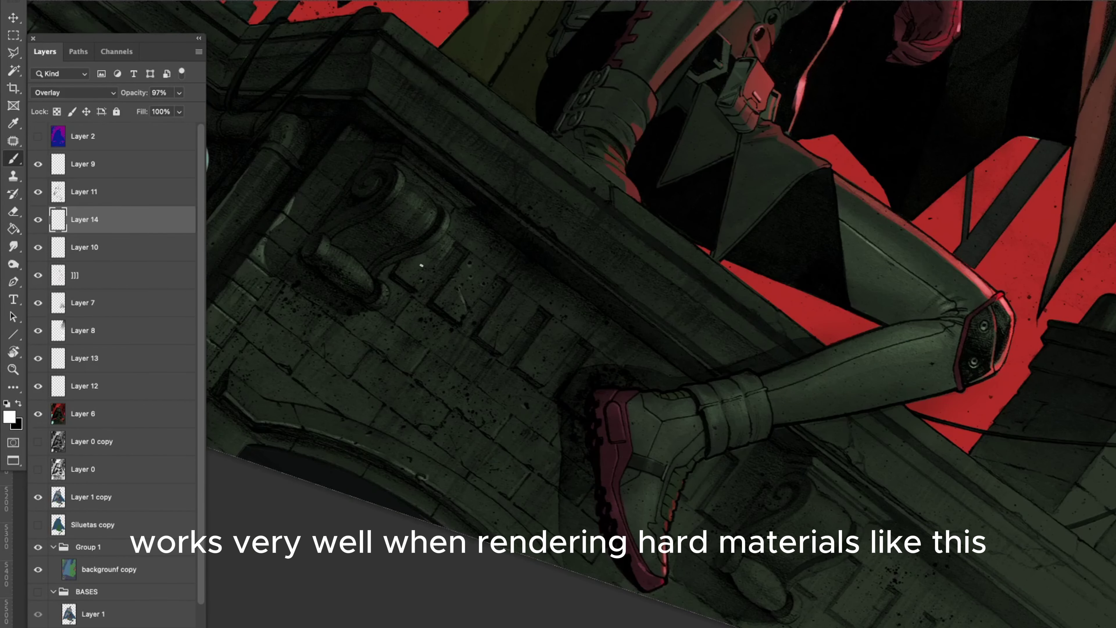
pyautogui.moveTo(473, 273); pyautogui.dragTo(681, 410)
pyautogui.scroll(-2, 578, 437)
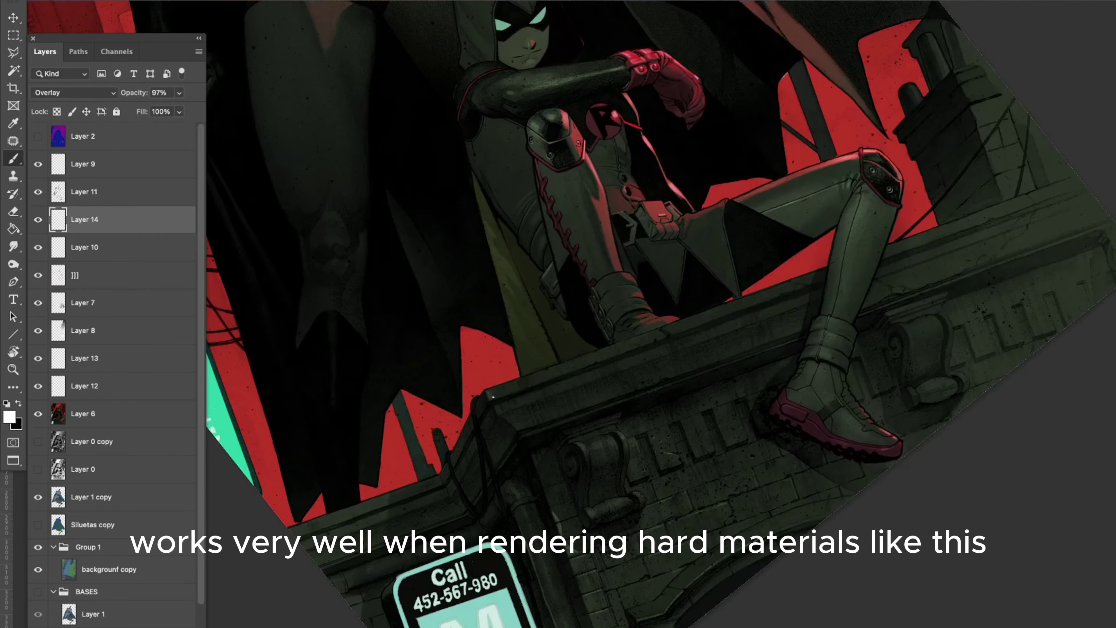
pyautogui.scroll(-2, 539, 361)
pyautogui.scroll(1, 391, 250)
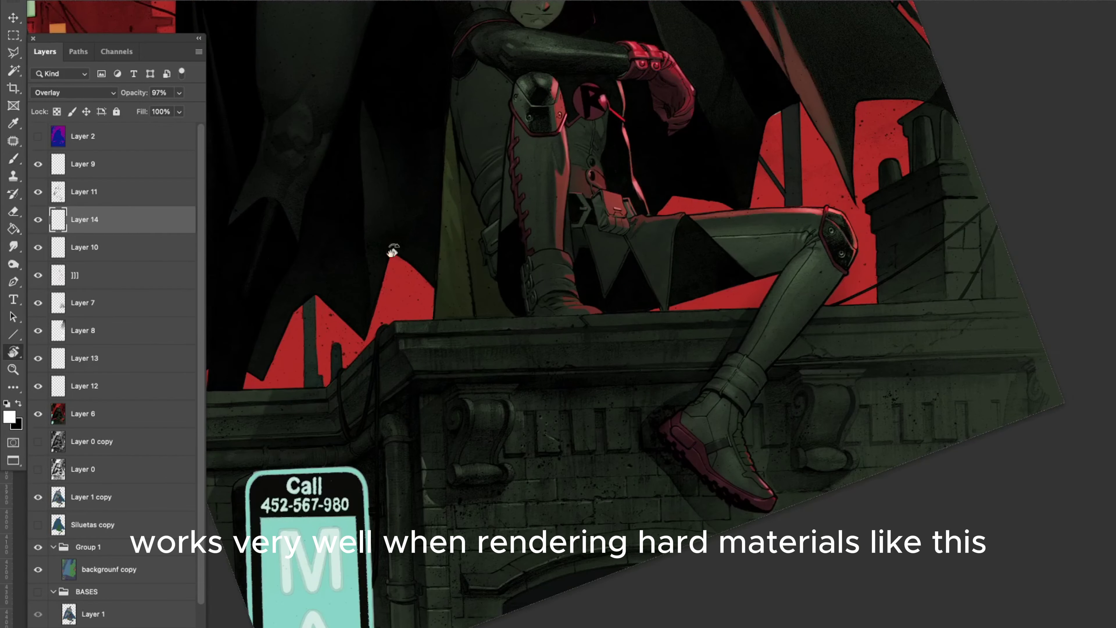
# Step: Highlight the scroll bracket beyond Robin's boot and the bricks around the stone arch on the Overlay layer
pyautogui.moveTo(391, 249); pyautogui.dragTo(508, 370)
pyautogui.scroll(-3, 301, 393)
pyautogui.scroll(2, 301, 394)
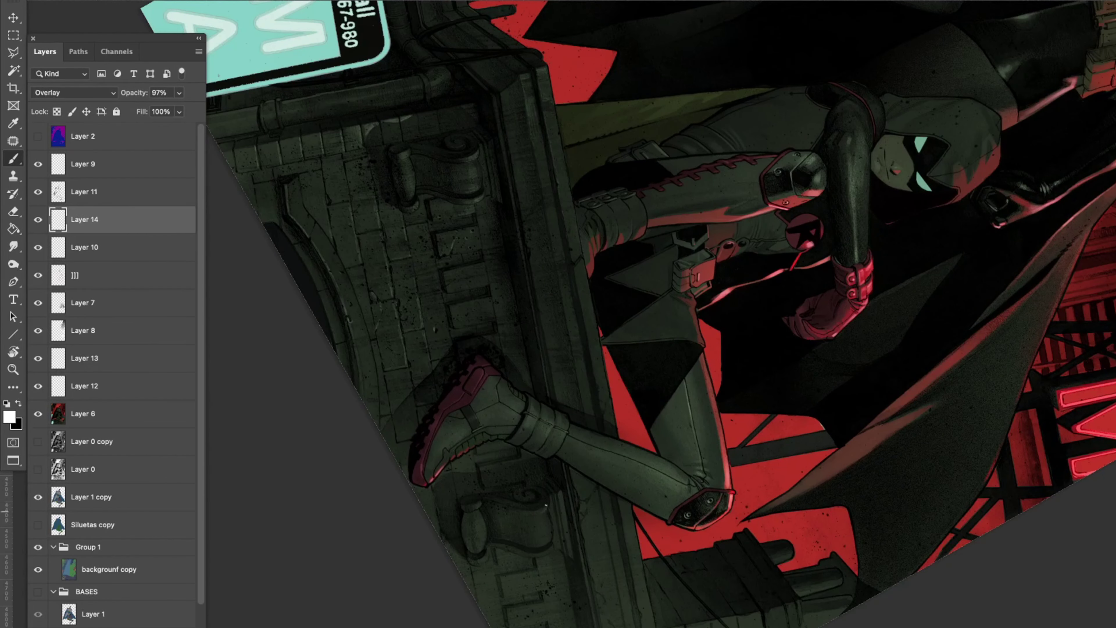
pyautogui.scroll(3, 659, 314)
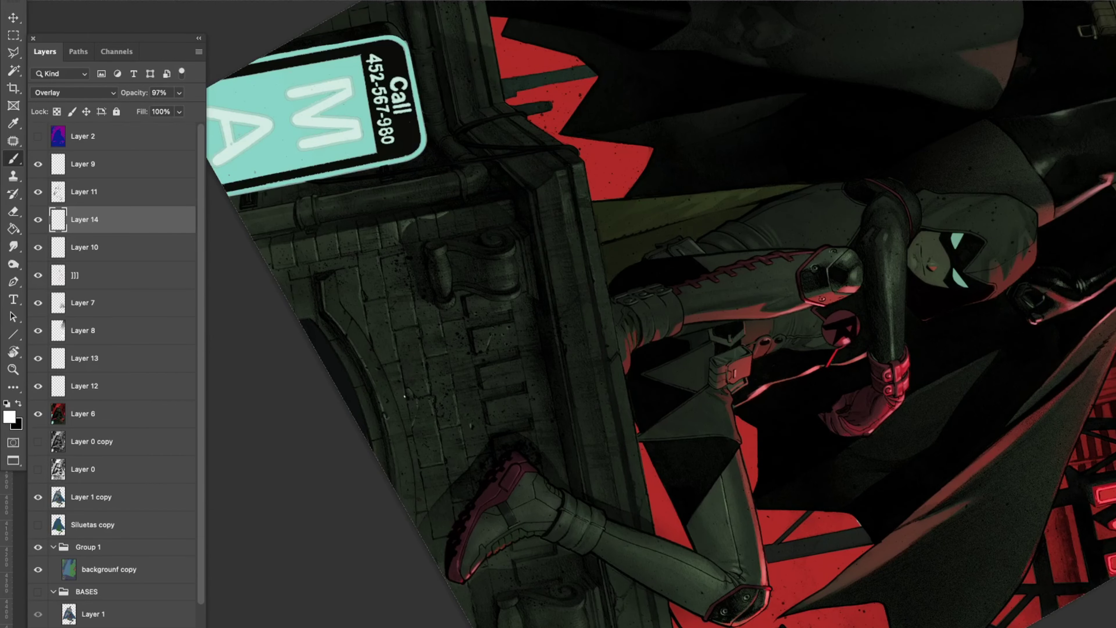
pyautogui.scroll(-3, 570, 594)
pyautogui.scroll(3, 461, 529)
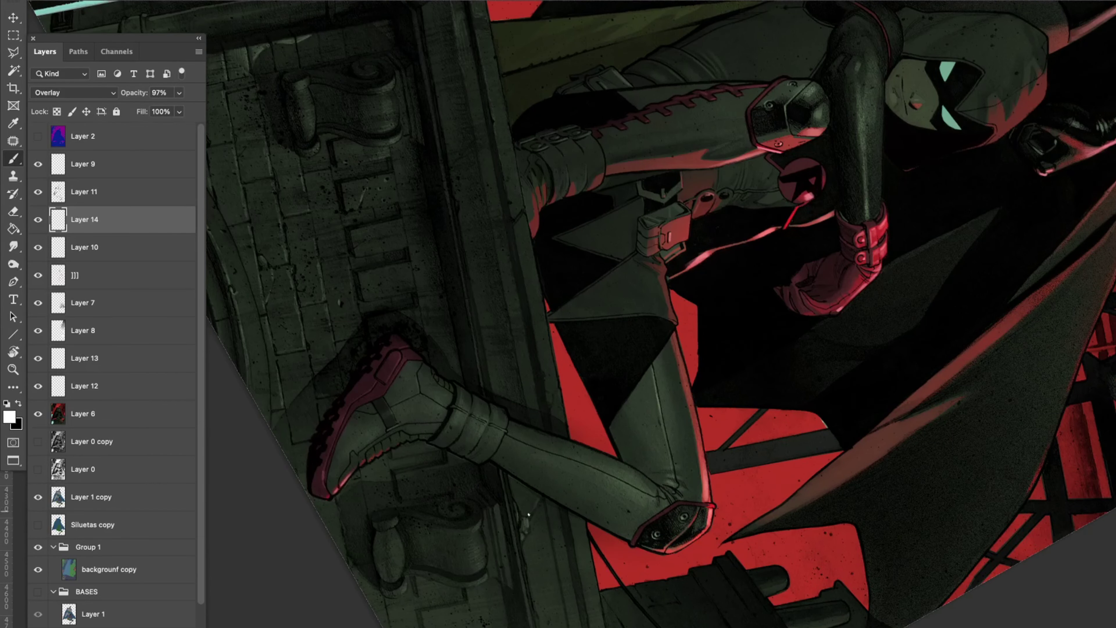
# Step: Paint white highlights on the cornice behind Robin's lower leg and on the drainpipe beside the MA sign
pyautogui.scroll(-5, 416, 387)
pyautogui.scroll(3, 484, 475)
pyautogui.scroll(-3, 660, 396)
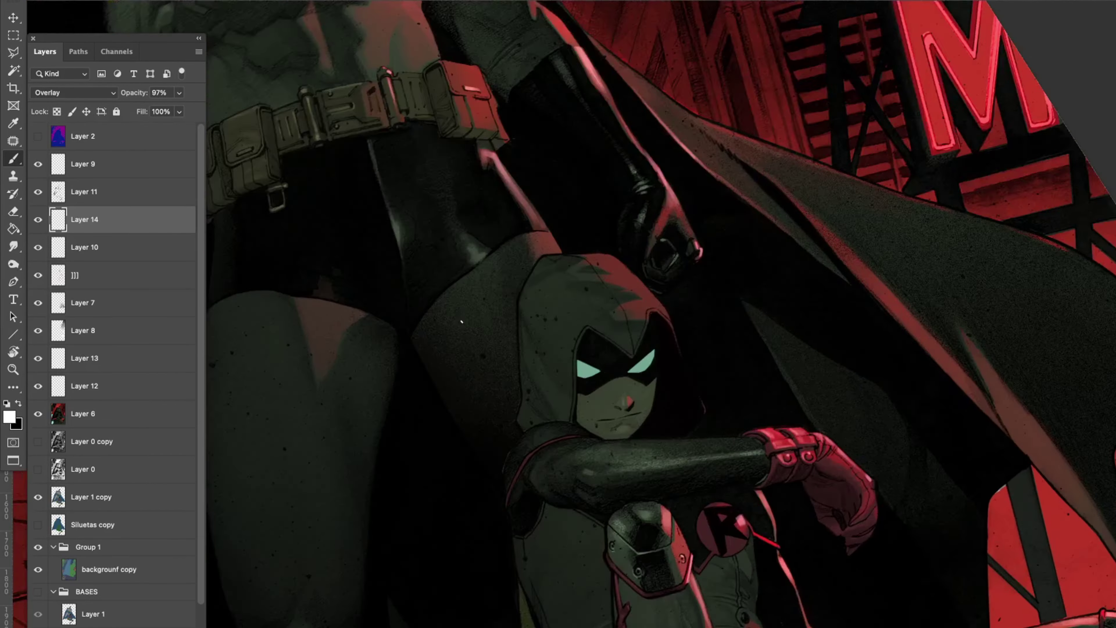
pyautogui.scroll(3, 848, 429)
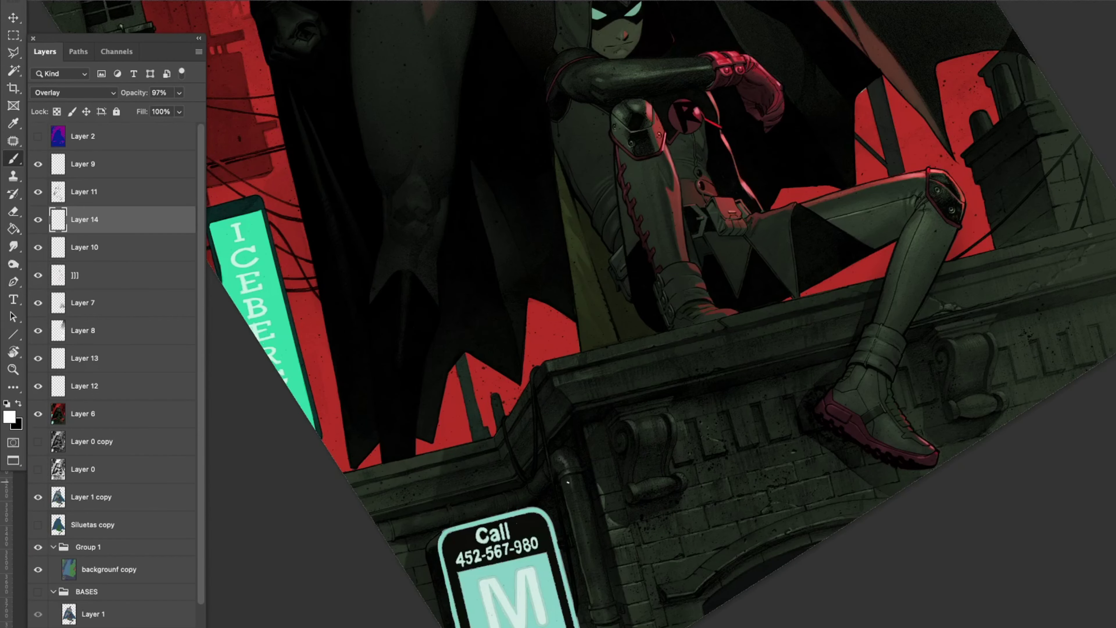
pyautogui.scroll(-1, 592, 575)
pyautogui.scroll(-2, 558, 439)
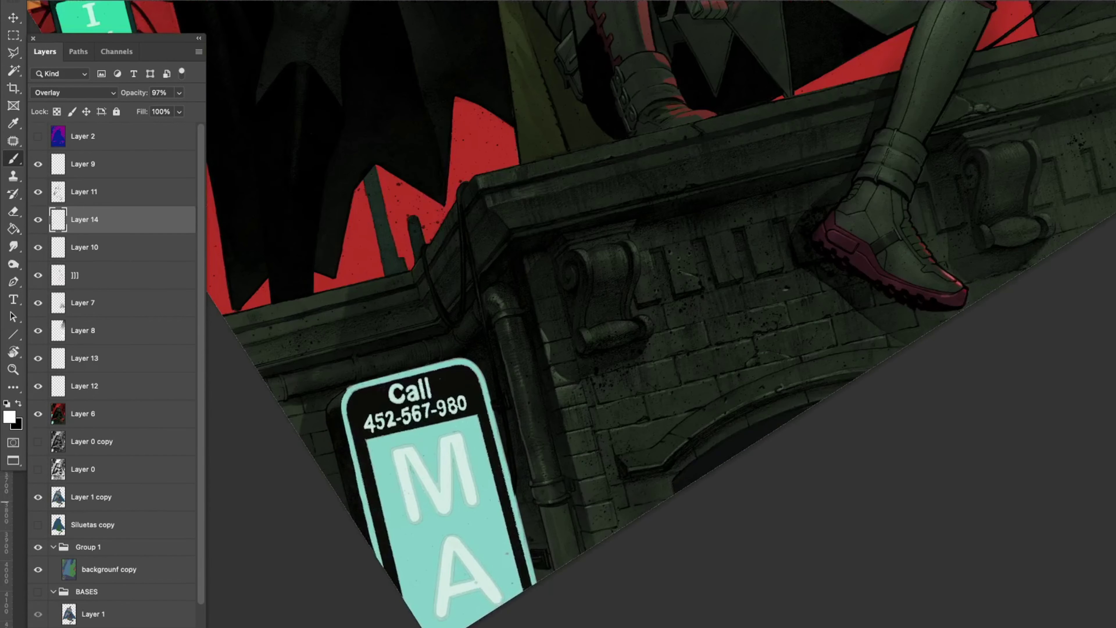
pyautogui.scroll(-3, 559, 440)
# Step: Add a new layer above Layer 14 and paint light cyan reflected sign light along the drainpipe
pyautogui.hotkey('ctrl', 'shift', 'alt', 'n')
pyautogui.click(9, 416)
pyautogui.press('Return')
pyautogui.scroll(3, 413, 428)
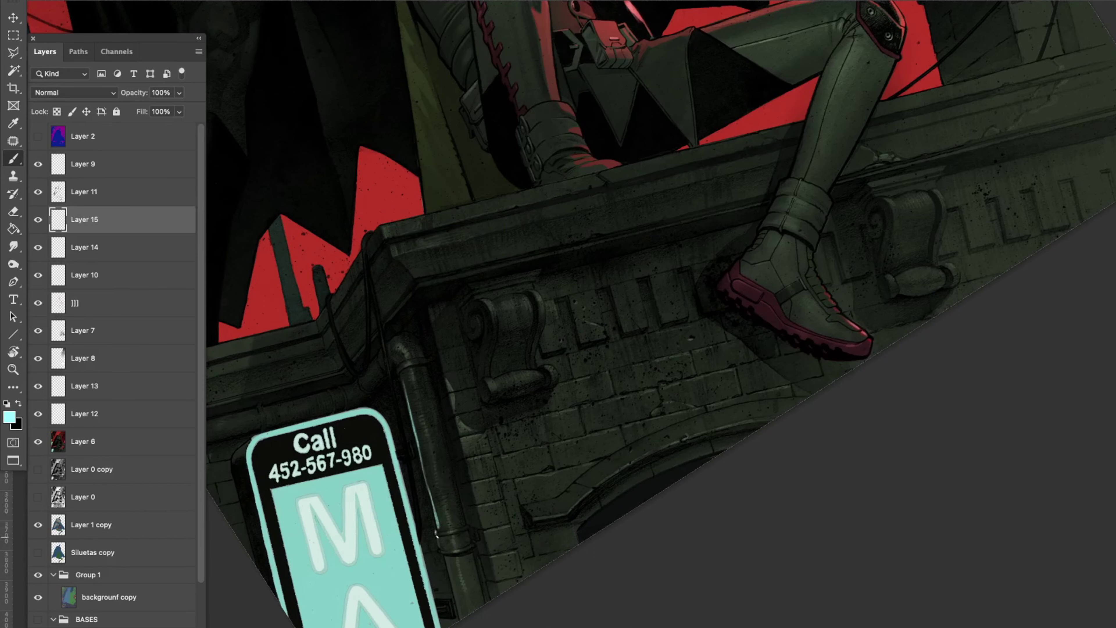
pyautogui.scroll(-1, 451, 559)
pyautogui.scroll(-3, 451, 560)
# Step: Switch to the Overlay highlight layer, Layer 14, and paint red reflected light on the rooftop chimney
pyautogui.click(75, 247)
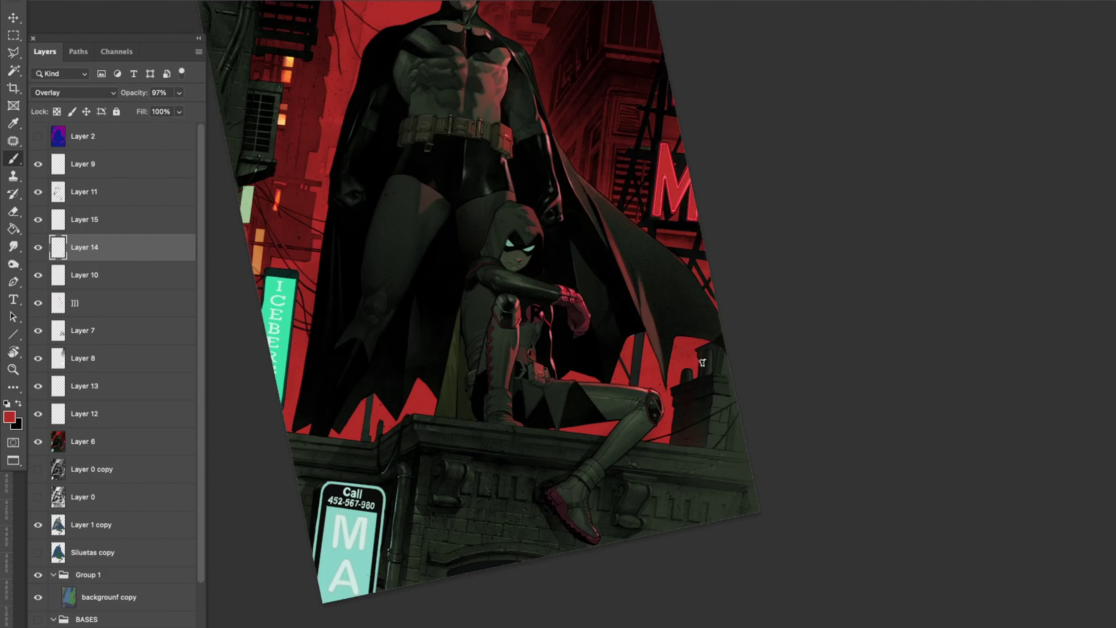
pyautogui.scroll(3, 703, 363)
pyautogui.scroll(-2, 716, 403)
pyautogui.scroll(2, 648, 209)
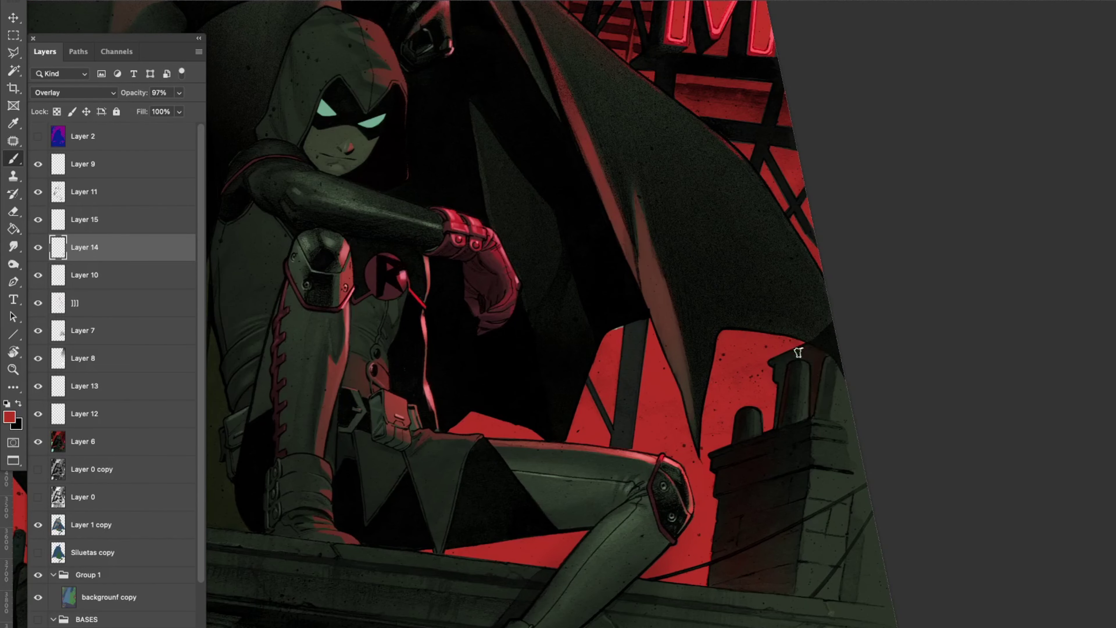
pyautogui.scroll(-4, 648, 210)
# Step: Select the red sky strips on the background flats layer and add a new layer on top of Layer 9
pyautogui.moveTo(164, 388); pyautogui.dragTo(393, 495)
pyautogui.scroll(-1, 393, 495)
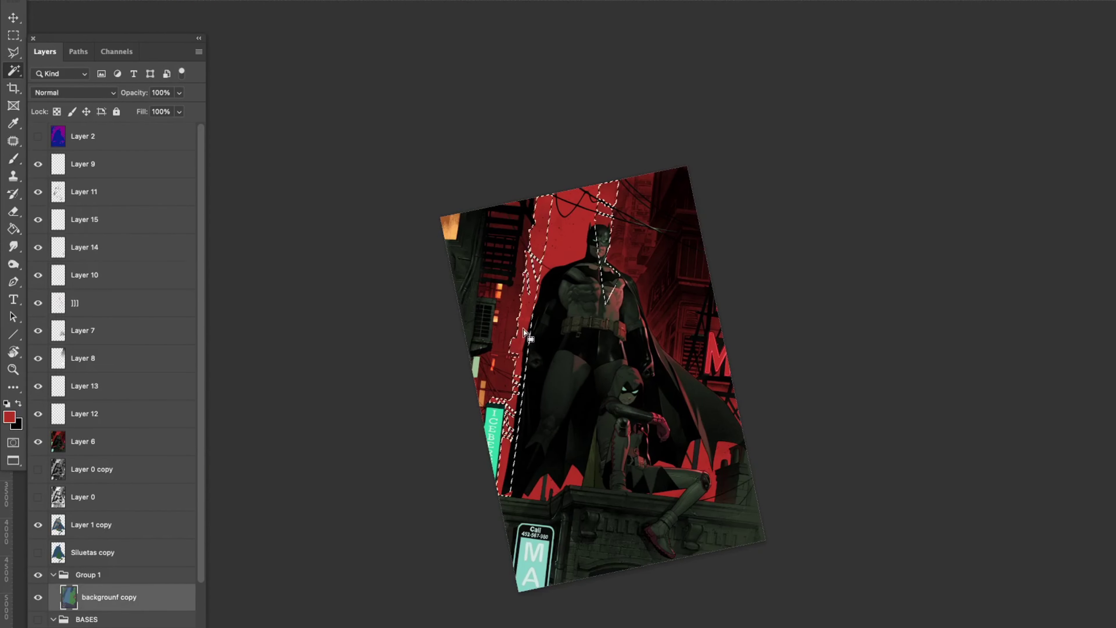
pyautogui.press('shift+super+alt+n')
pyautogui.press('Return')
pyautogui.press('l')
pyautogui.scroll(5, 571, 511)
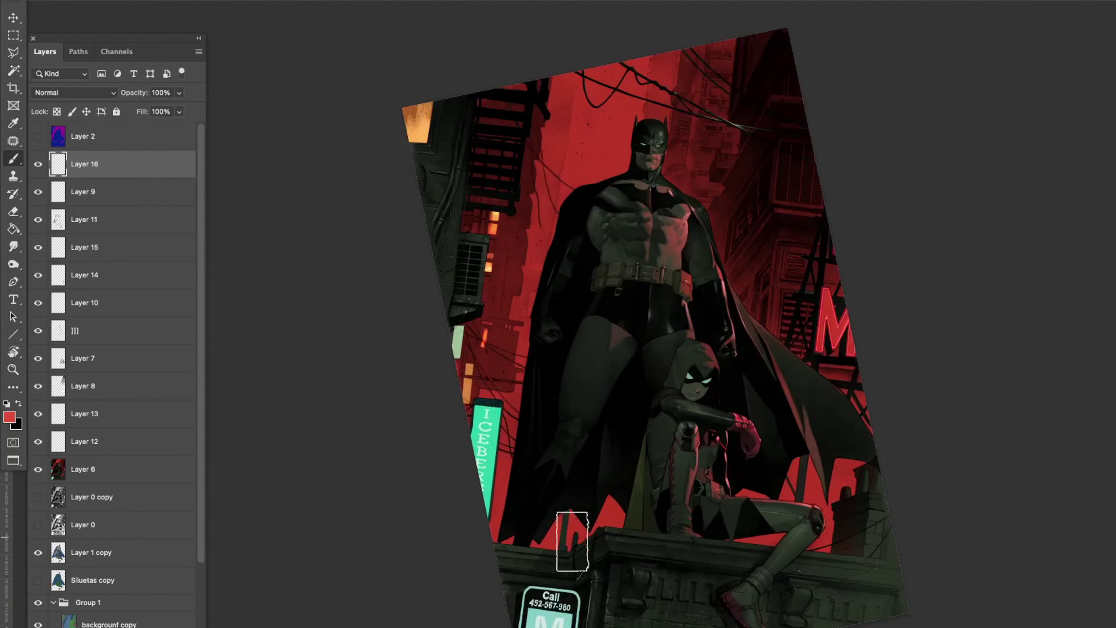
# Step: Isolate the background using the Layer 2 silhouette colours and paint a crimson-pink glow in the sky around Batman on Layer 16
pyautogui.hotkey('alt', ']')
pyautogui.press('super+comma')
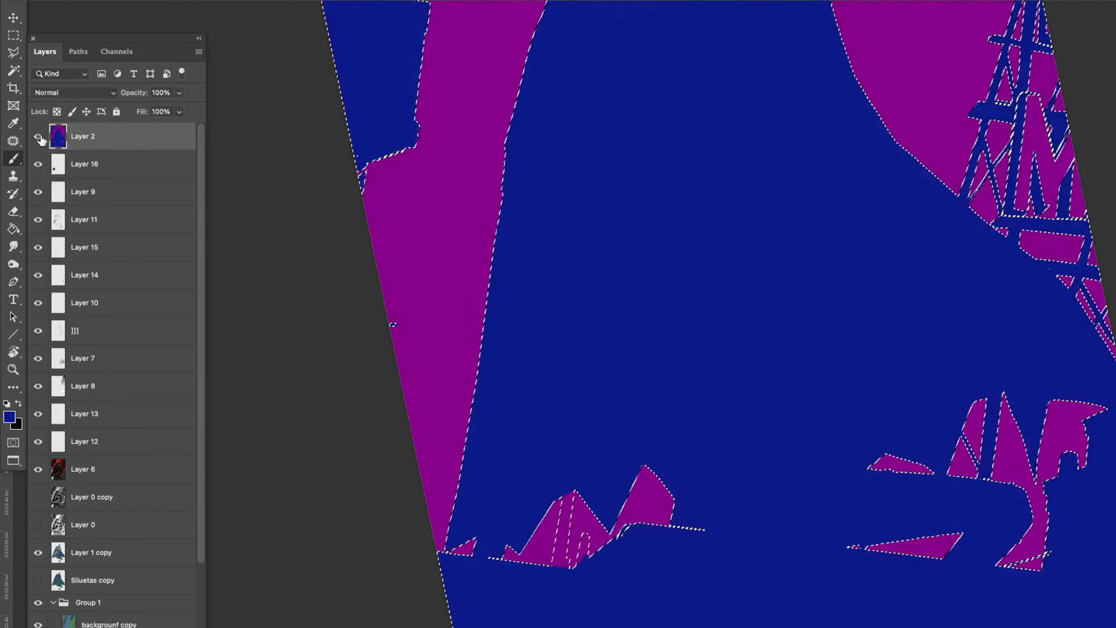
pyautogui.press('b')
pyautogui.keyDown('alt'); pyautogui.click(558, 539); pyautogui.keyUp('alt')
pyautogui.press('super+comma')
pyautogui.press('super+d')
pyautogui.hotkey('alt', '[')
pyautogui.click(643, 492)
pyautogui.press('Return')
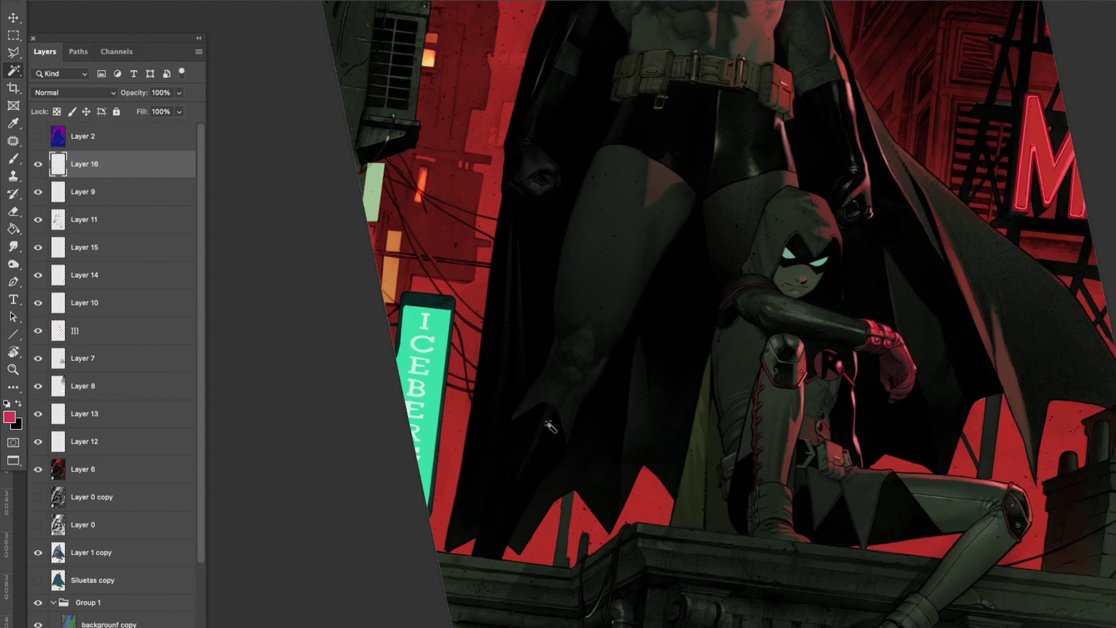
pyautogui.scroll(-5, 548, 276)
pyautogui.scroll(2, 861, 446)
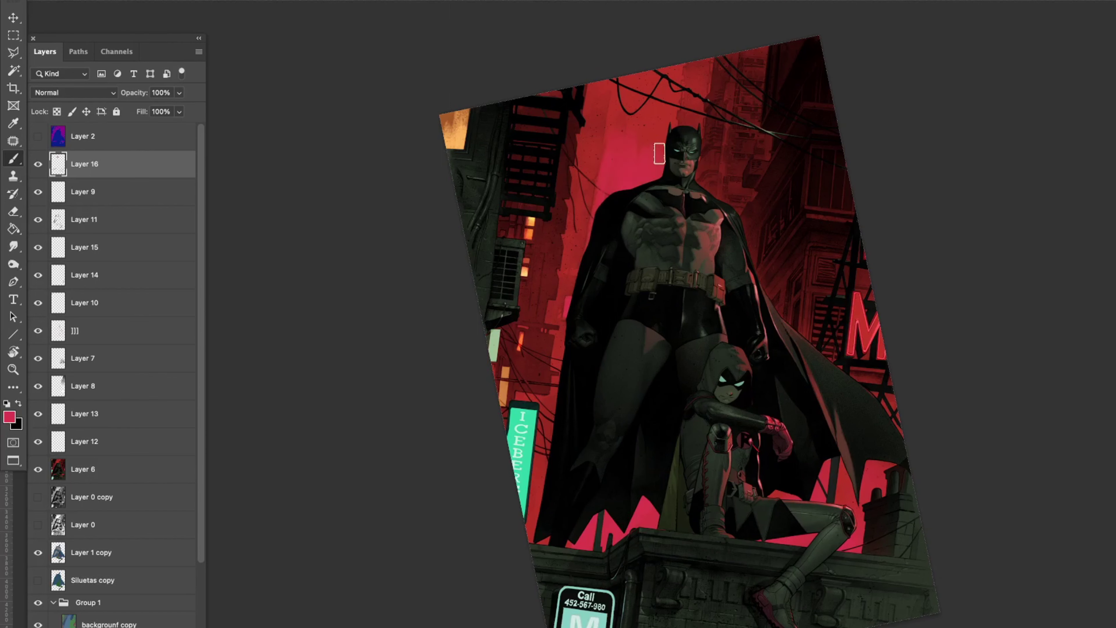
# Step: Try several blend modes on the sky glow layer and set it to Screen at 64% opacity
pyautogui.press('super+u')
pyautogui.press('Escape')
pyautogui.click(74, 92)
pyautogui.click(59, 178)
pyautogui.click(74, 92)
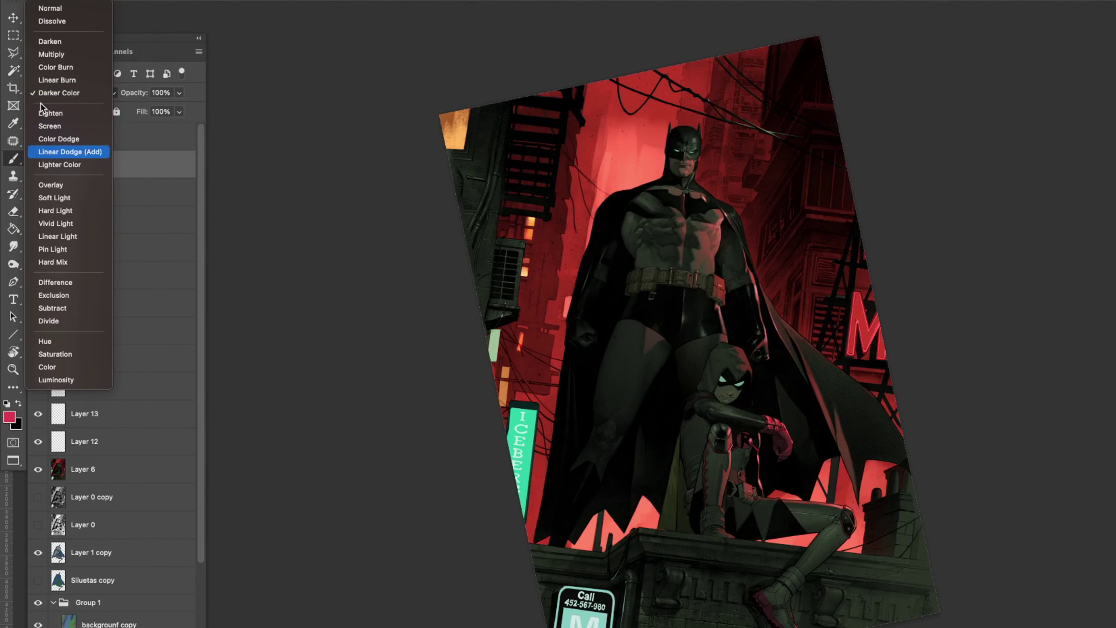
pyautogui.click(42, 111)
pyautogui.click(73, 92)
pyautogui.click(50, 112)
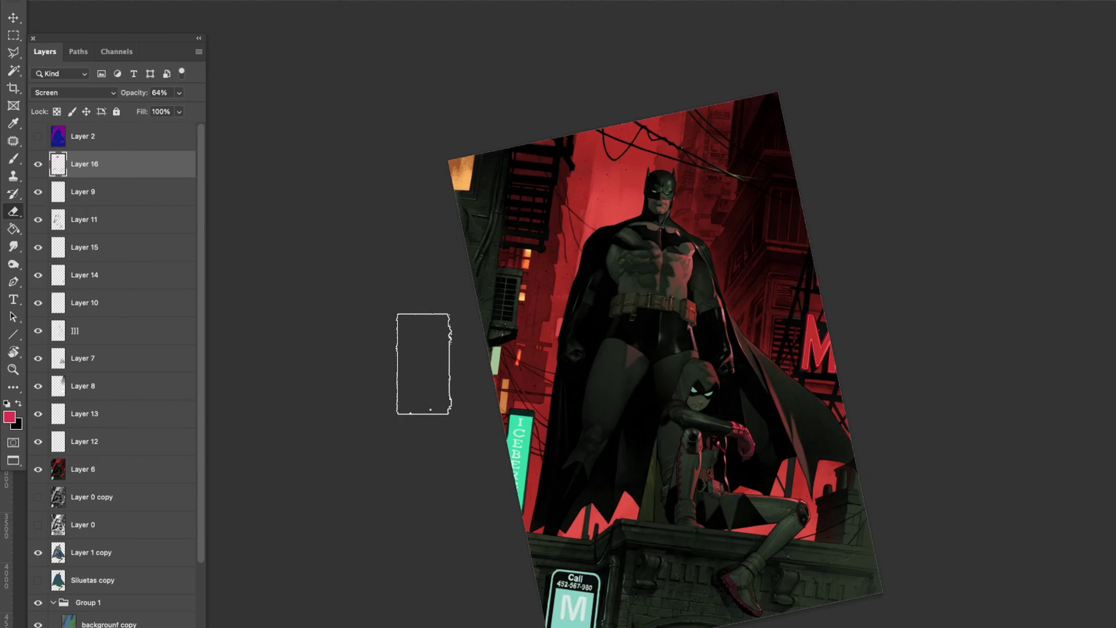
# Step: Add a new layer above Layer 16 and choose a muted grey-green brush colour with a cloudy brush
pyautogui.press('b')
pyautogui.rightClick(624, 462)
pyautogui.scroll(-5, 617, 465)
pyautogui.click(617, 462)
pyautogui.doubleClick(715, 558)
pyautogui.click(10, 417)
pyautogui.click(890, 518)
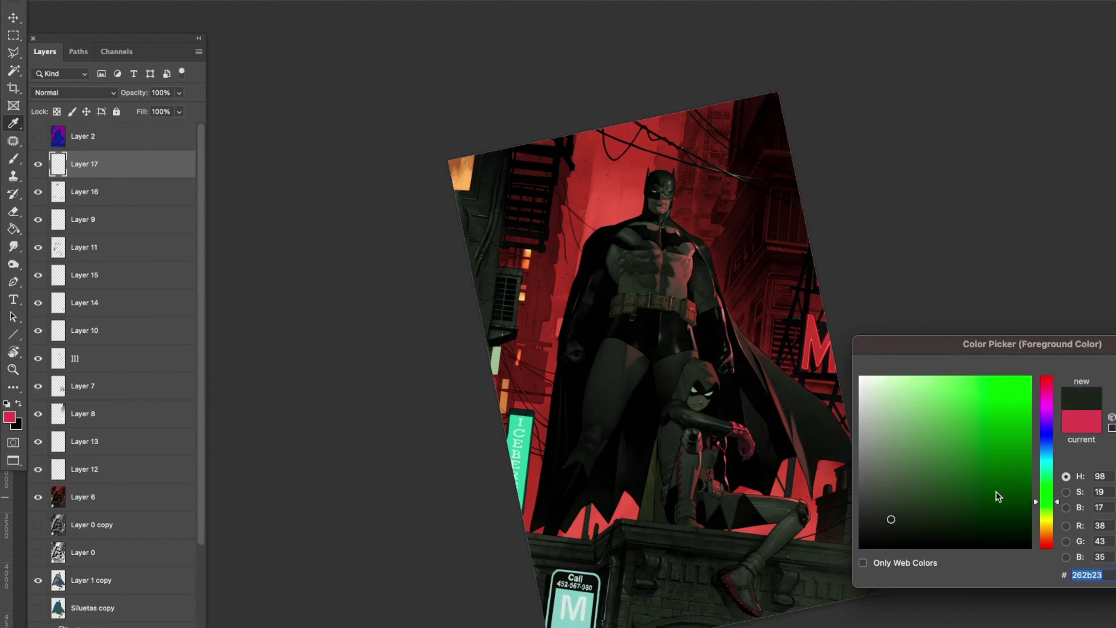
pyautogui.press('Return')
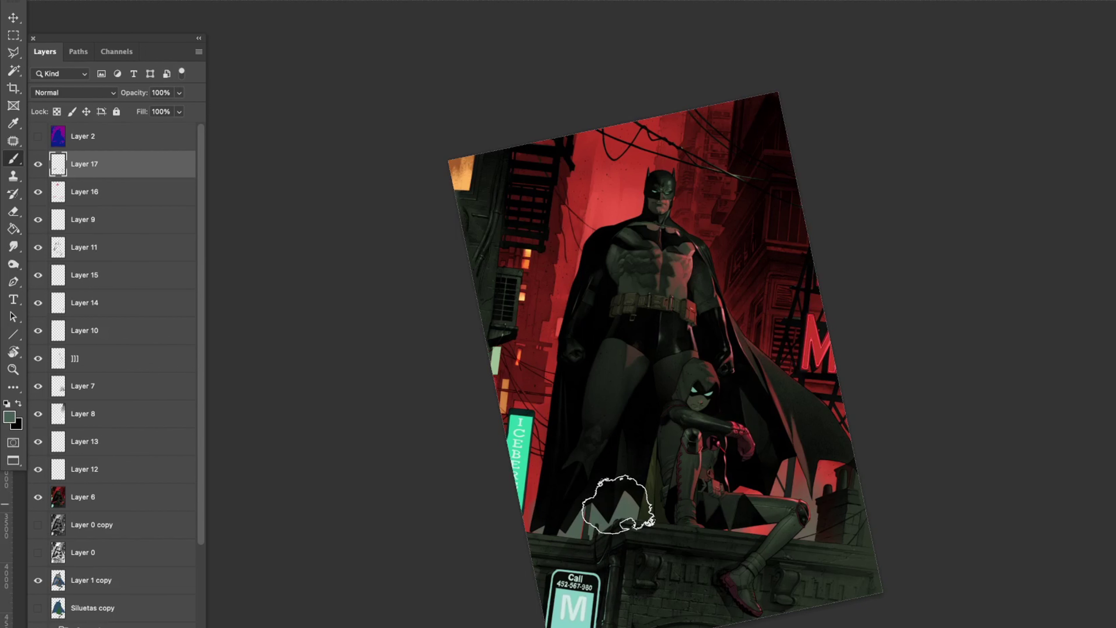
# Step: Paint grey-green mist over the stone ledge, the brick wall below Robin's boot and the rooftop chimney
pyautogui.press('b')
pyautogui.scroll(-5, 730, 405)
pyautogui.hscroll(4, 729, 405)
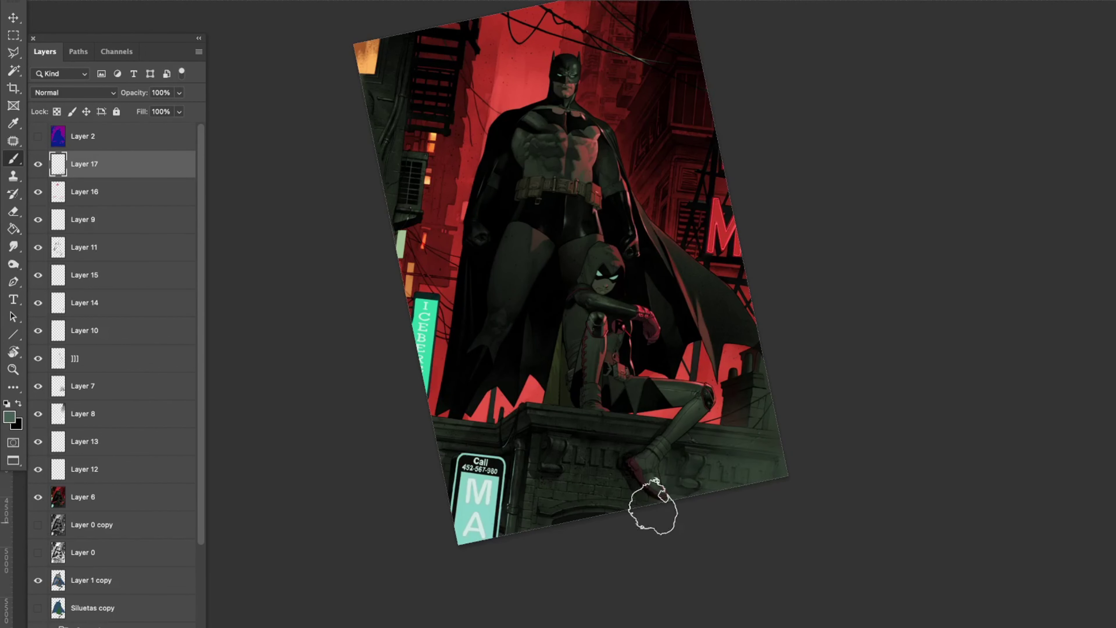
pyautogui.scroll(2, 693, 478)
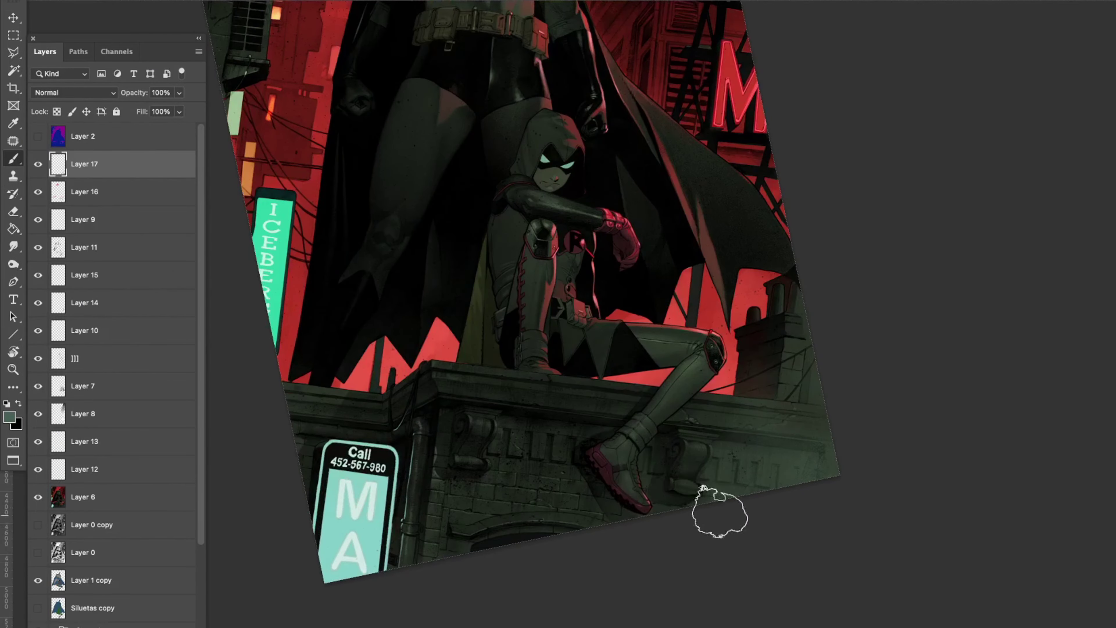
pyautogui.press('b')
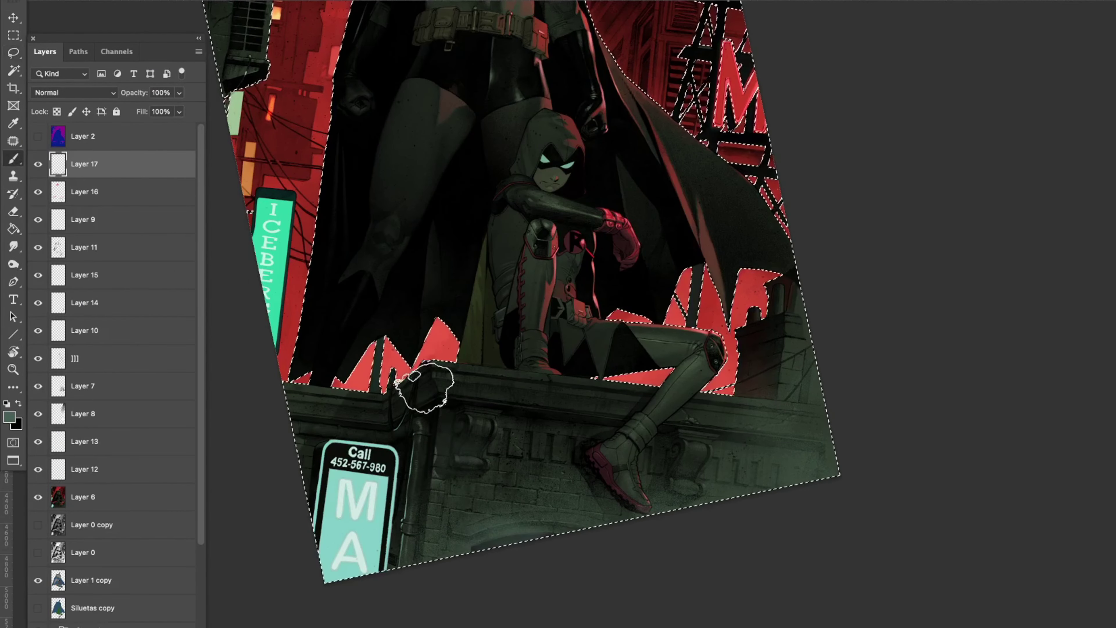
# Step: Pick the red c65a49, add a new layer above Layer 17 and paint cloudy red haze over the ICEBERG sign
pyautogui.scroll(-5, 440, 431)
pyautogui.rightClick(451, 269)
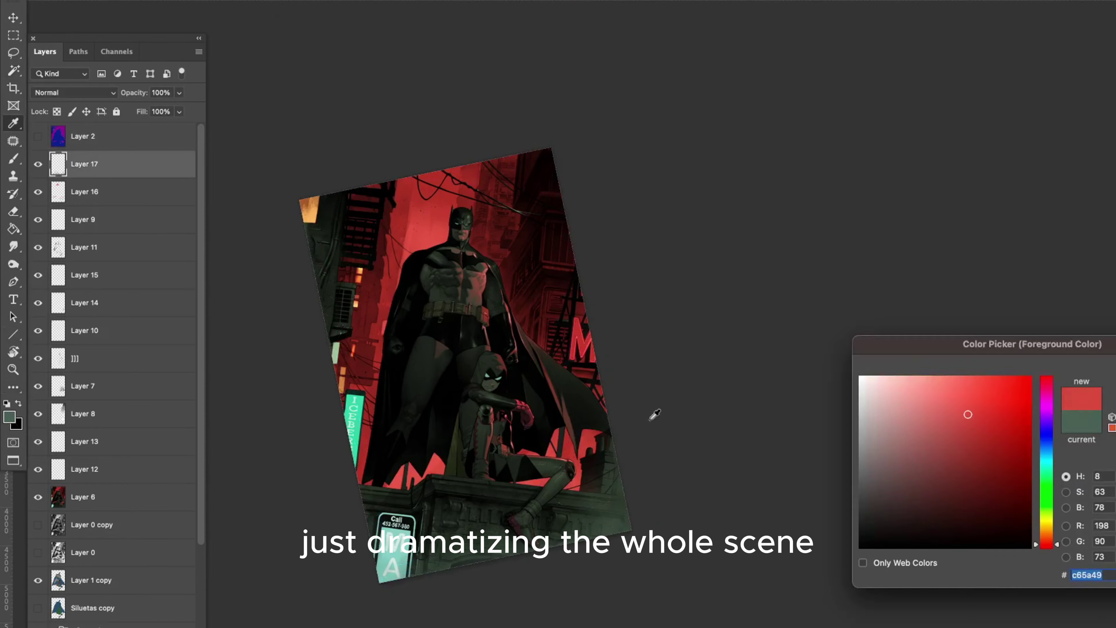
pyautogui.press('Return')
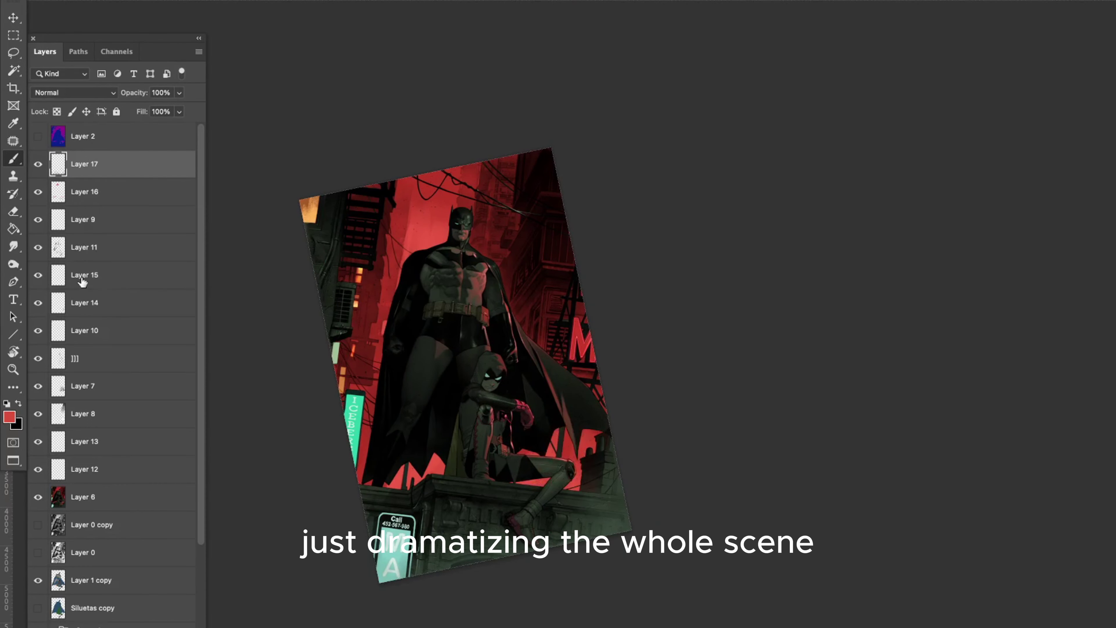
pyautogui.hotkey('ctrl', 'shift', 'alt', 'n')
pyautogui.hotkey('ctrl', 'd')
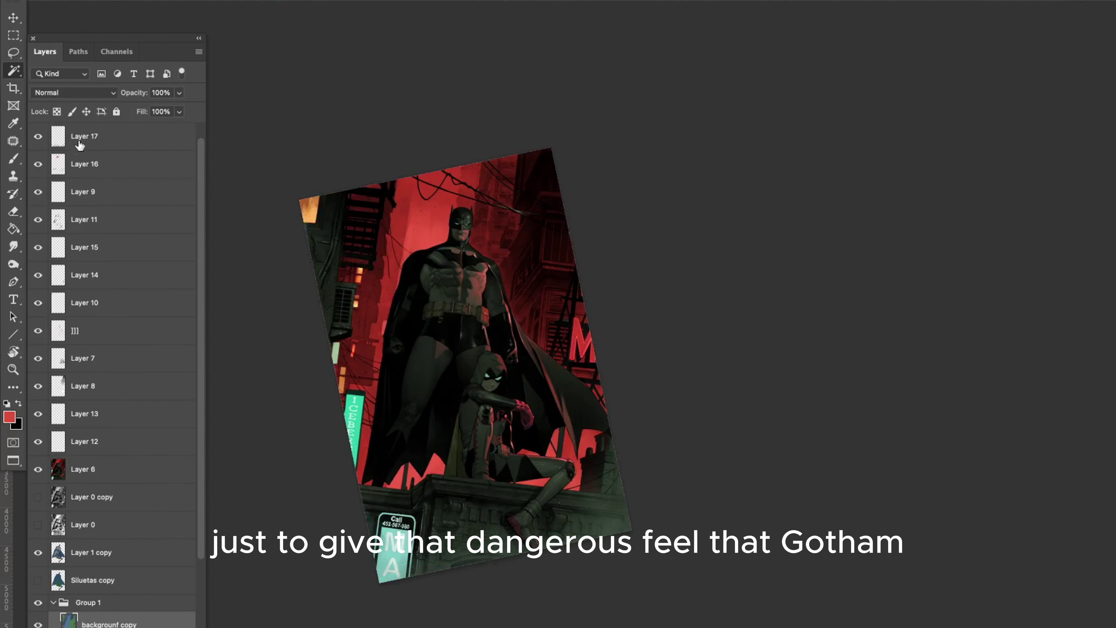
pyautogui.moveTo(501, 264); pyautogui.dragTo(547, 376)
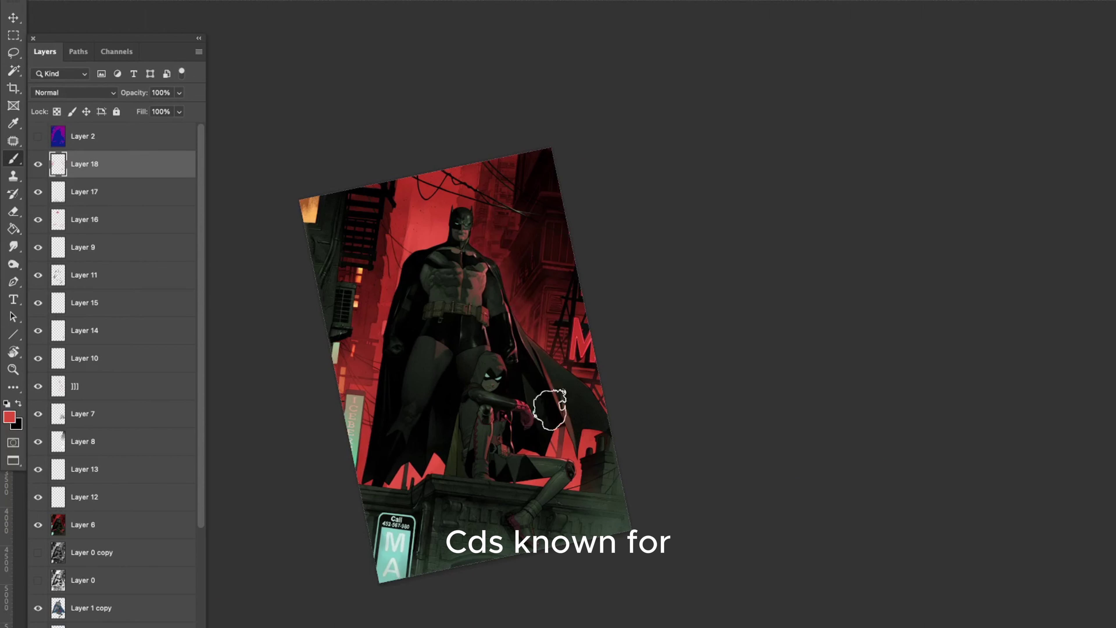
pyautogui.scroll(-2, 246, 296)
pyautogui.scroll(5, 246, 296)
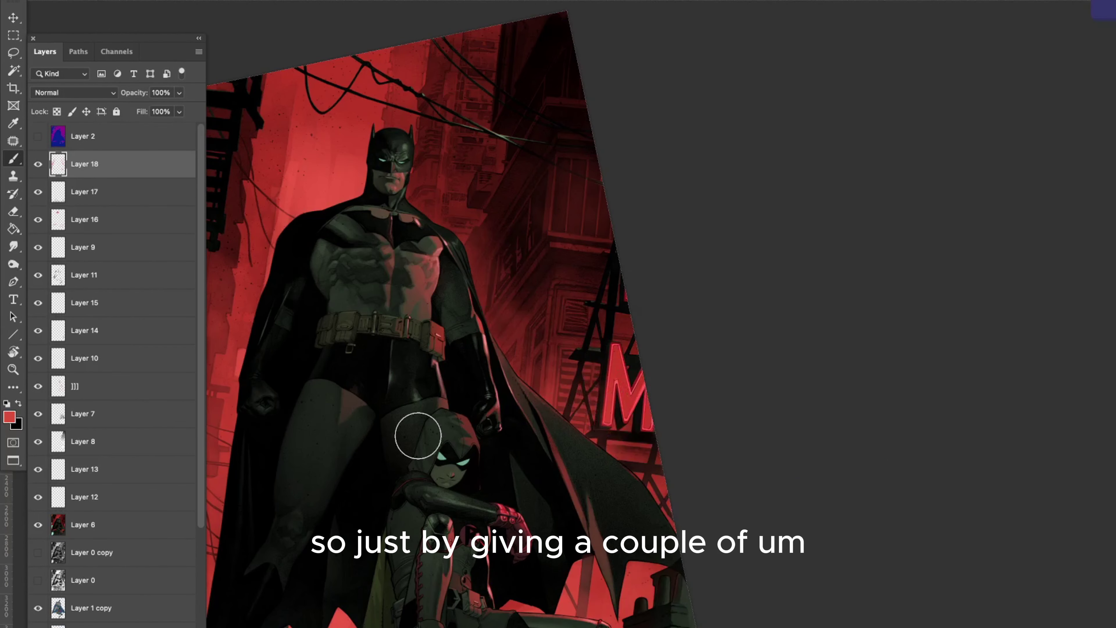
# Step: Add a layer above Layer 16, set it to Color Dodge and paint a red neon glow over the M sign
pyautogui.hotkey('alt', '[')
pyautogui.hotkey('alt', '[')
pyautogui.keyDown('alt'); pyautogui.click(614, 351); pyautogui.keyUp('alt')
pyautogui.scroll(3, 611, 357)
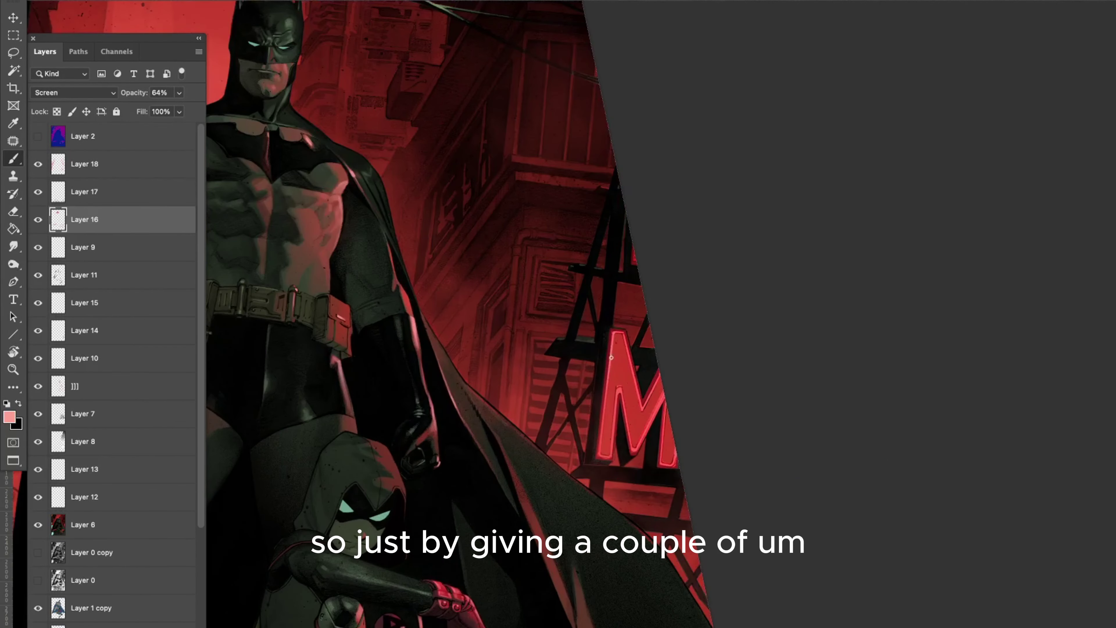
pyautogui.moveTo(656, 404); pyautogui.dragTo(583, 306)
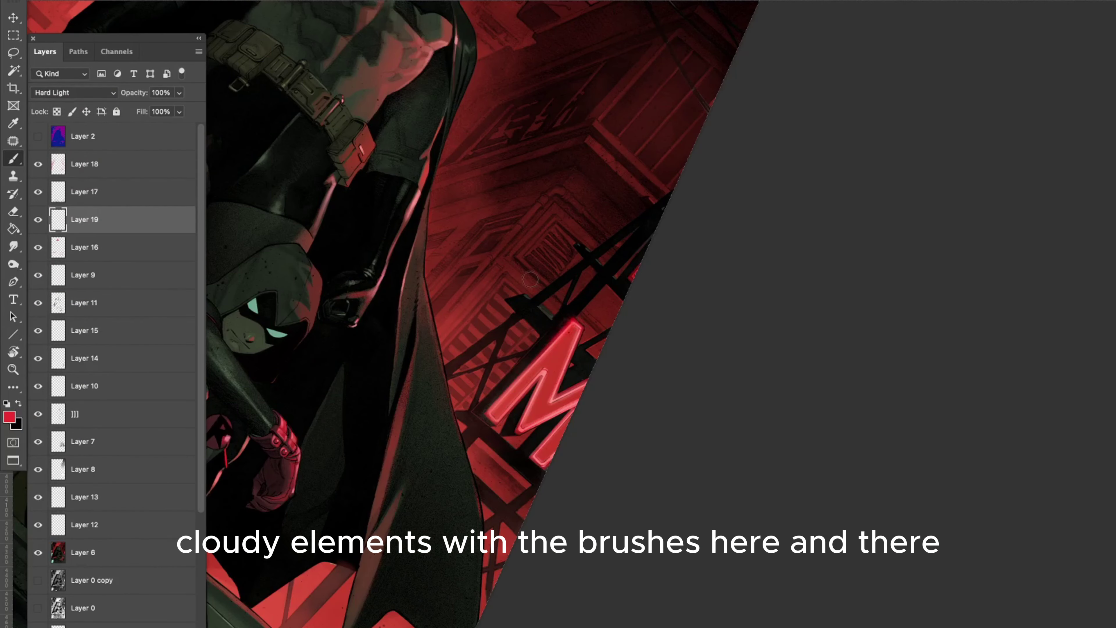
pyautogui.click(73, 92)
pyautogui.click(57, 24)
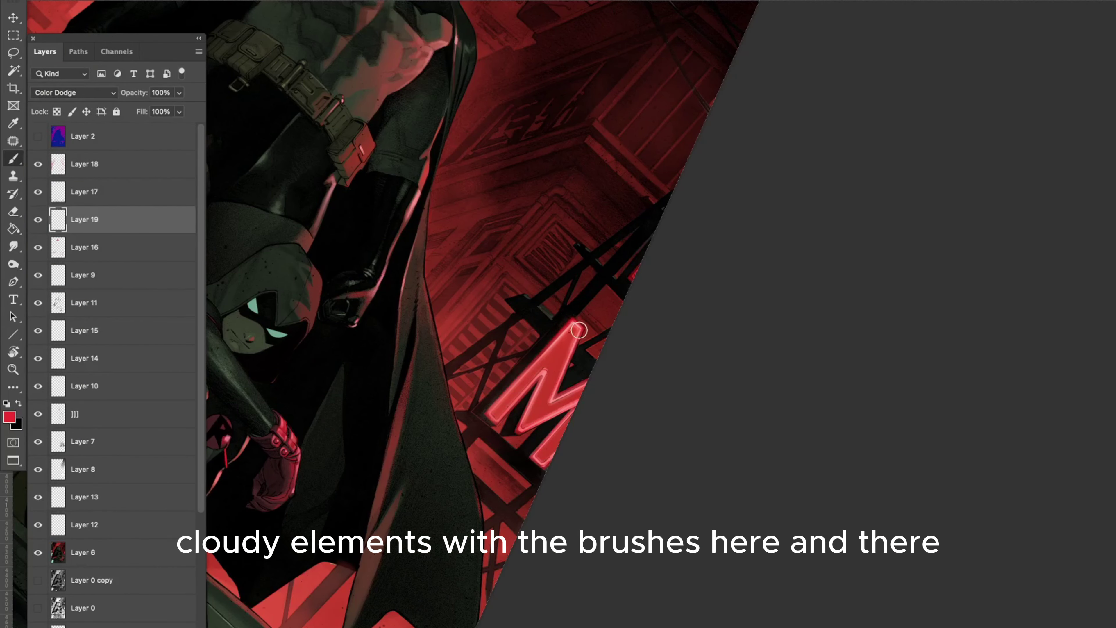
pyautogui.moveTo(579, 332)
pyautogui.mouseDown()
pyautogui.moveTo(521, 423)
pyautogui.moveTo(492, 418)
pyautogui.mouseUp()
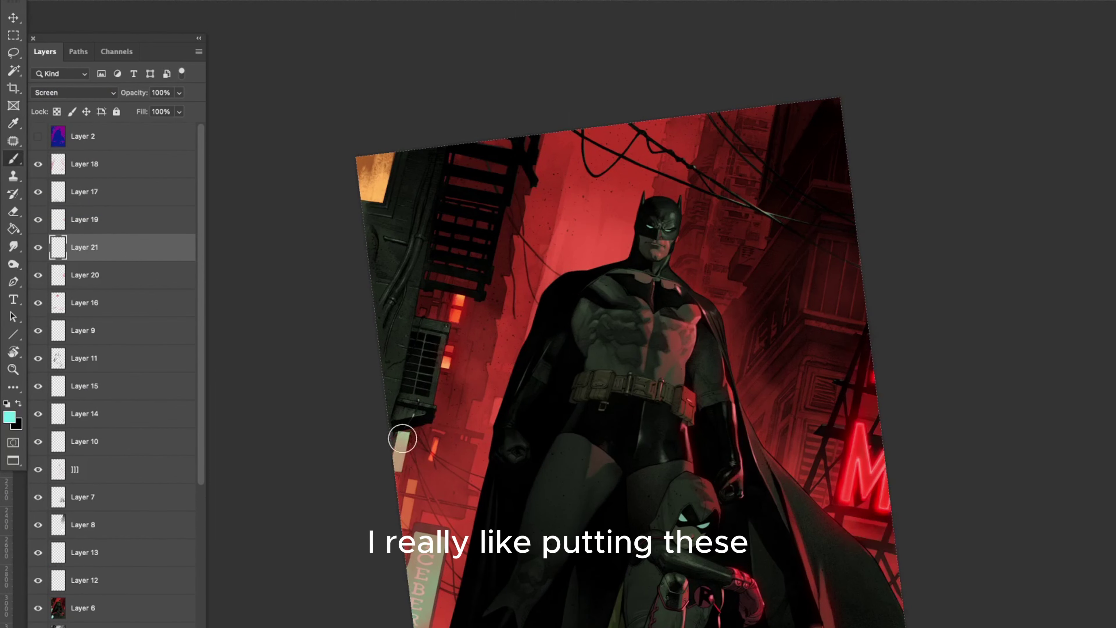
# Step: Paint a cyan glow on the small sign below the air conditioner and try a teal glow over the ICEBERG sign
pyautogui.moveTo(397, 462); pyautogui.dragTo(406, 444)
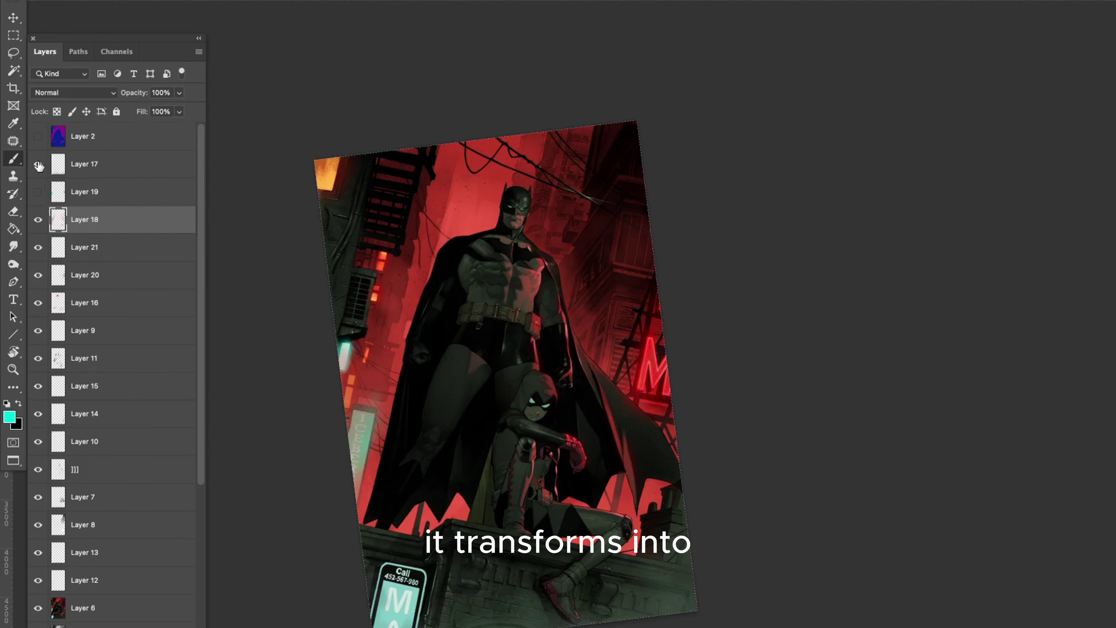
pyautogui.rightClick(361, 449)
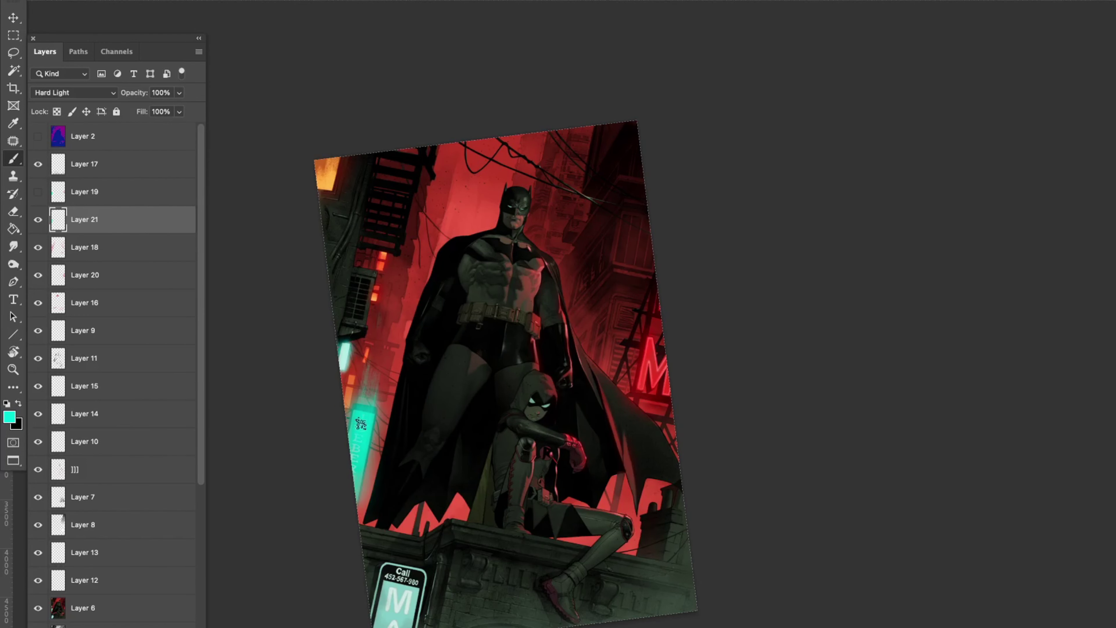
pyautogui.press(']')
pyautogui.press(']')
pyautogui.press(']')
pyautogui.press(']')
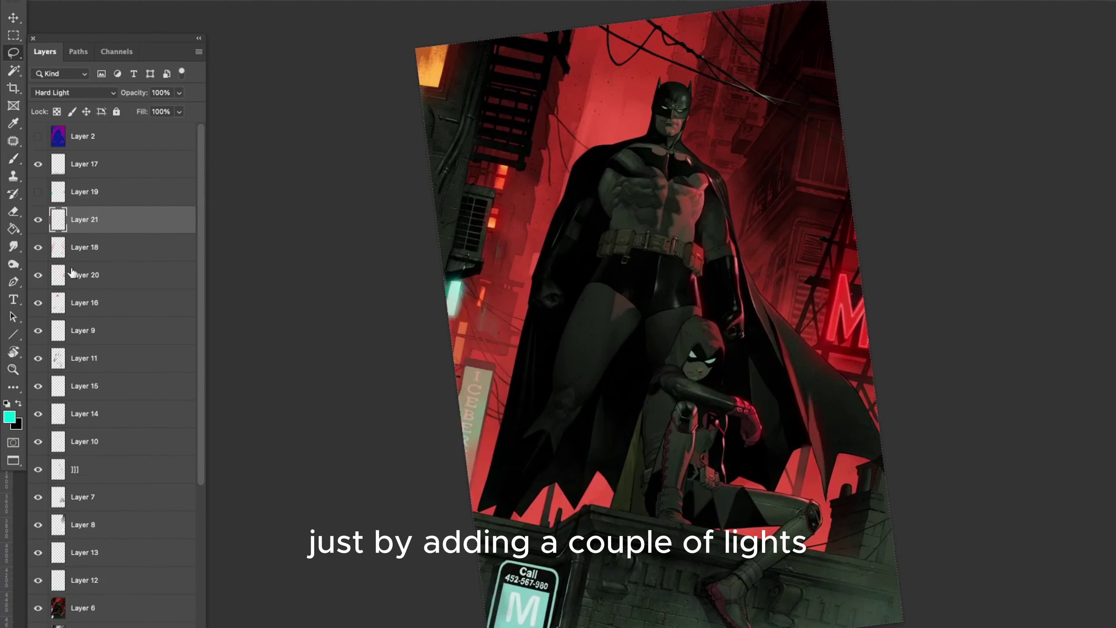
# Step: Brighten the ICEBERG sign's lettering on the Color Dodge layer, Layer 19
pyautogui.hotkey('alt', ']')
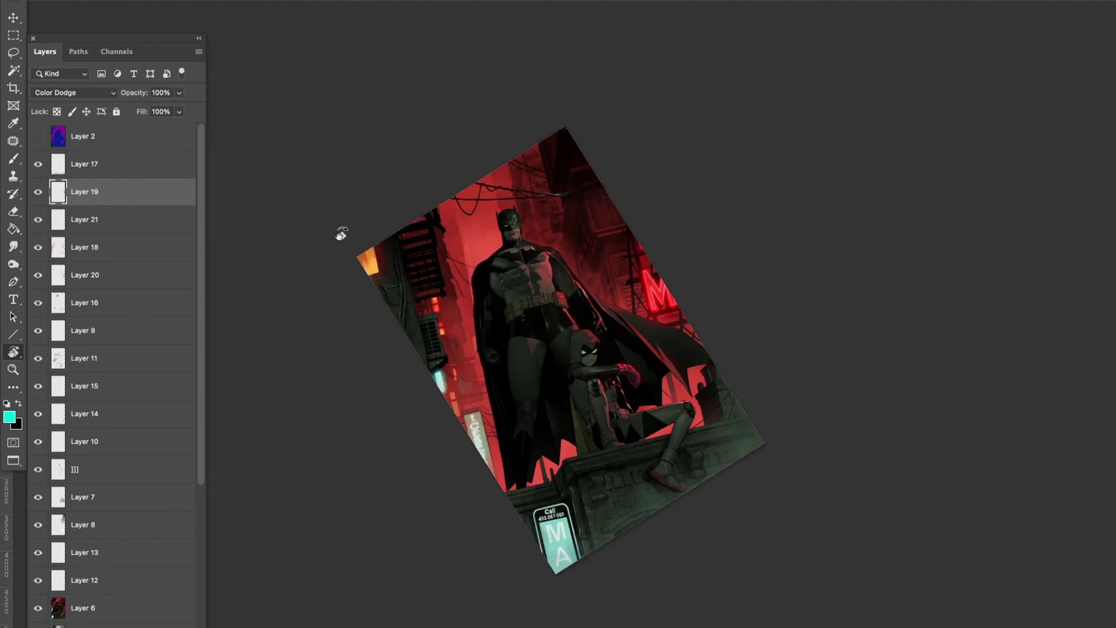
pyautogui.hotkey('alt', '[')
pyautogui.rightClick(456, 230)
pyautogui.press('Escape')
pyautogui.press('r')
pyautogui.moveTo(364, 425); pyautogui.dragTo(363, 424)
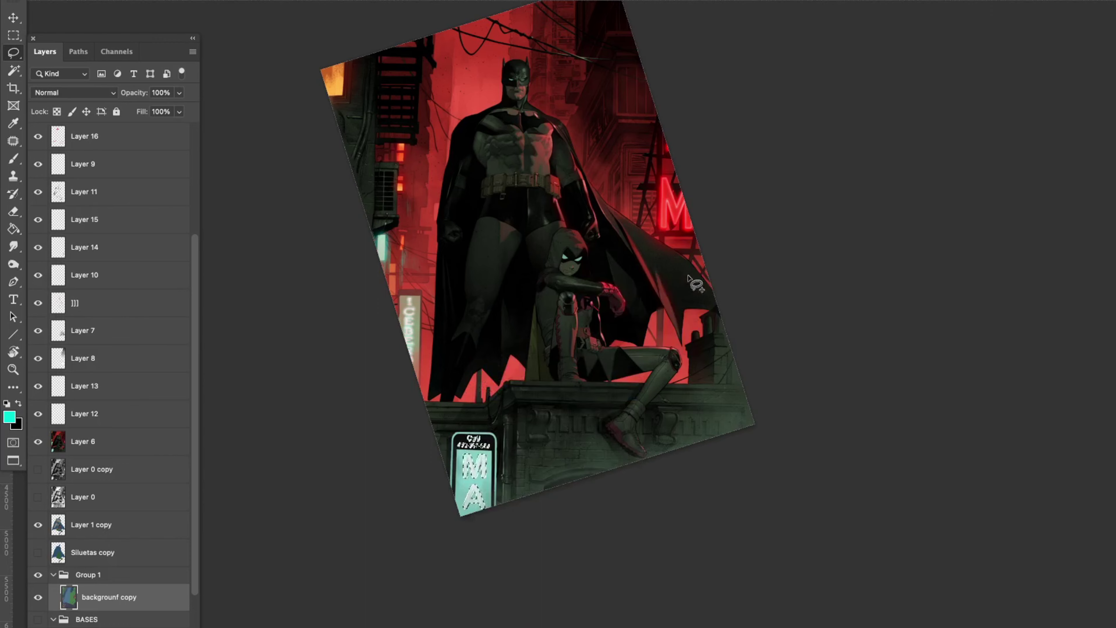
# Step: Select the MA sign from the background flats and paint a bright cyan glow over it on the Color Dodge layer
pyautogui.press('w')
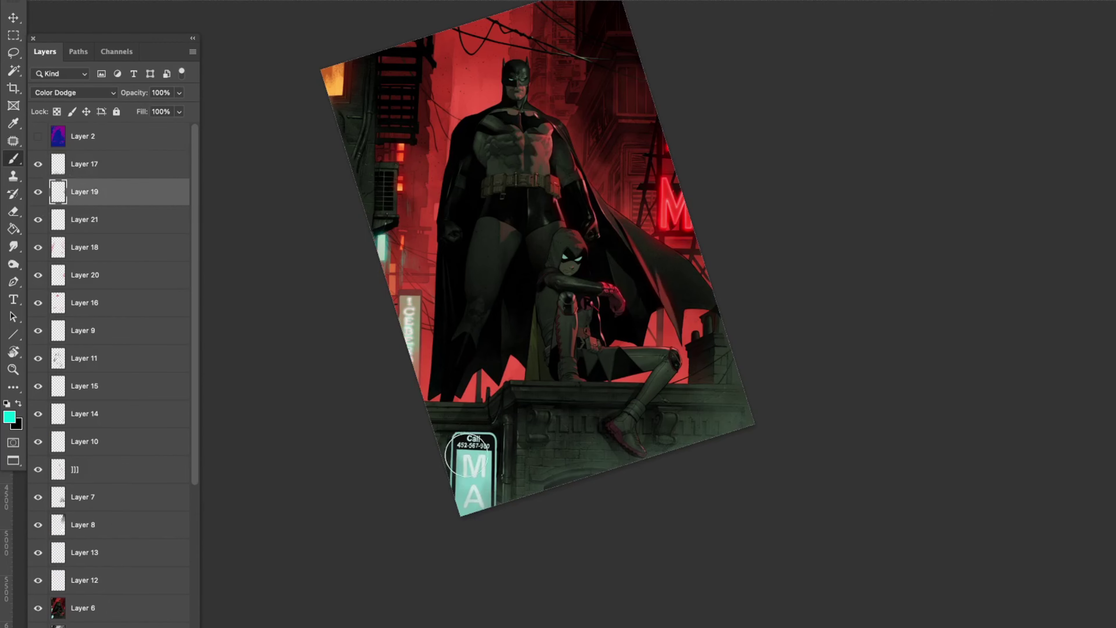
pyautogui.click(470, 492)
pyautogui.rightClick(460, 457)
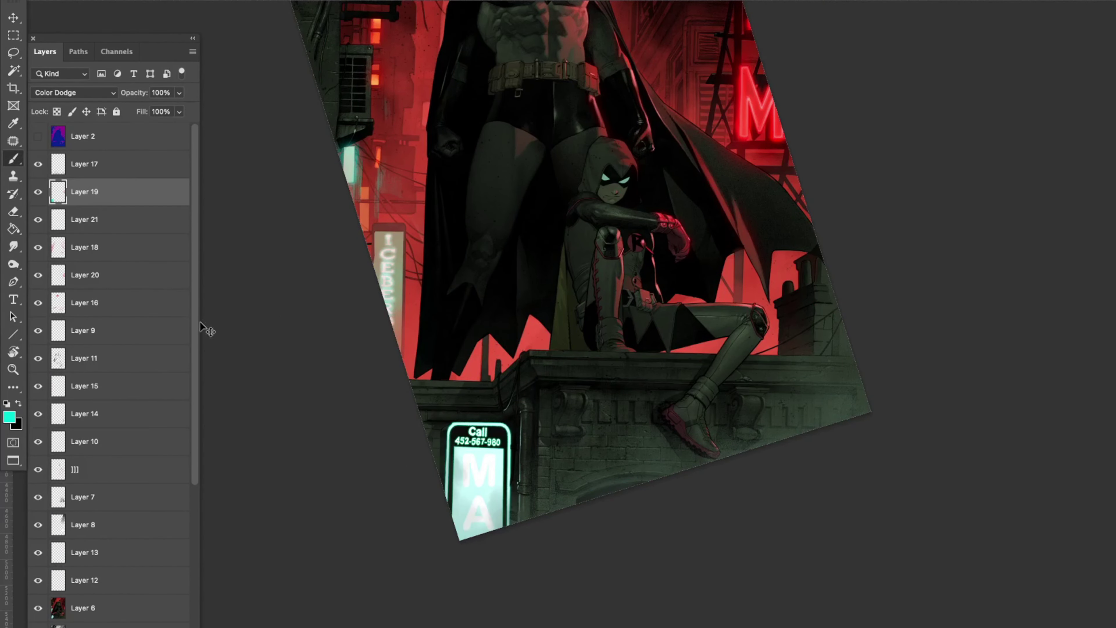
# Step: Add a Screen layer above Layer 19 and paint a soft cyan halo around the upper part of the MA sign
pyautogui.press('z')
pyautogui.keyDown('alt'); pyautogui.click(312, 374); pyautogui.keyUp('alt')
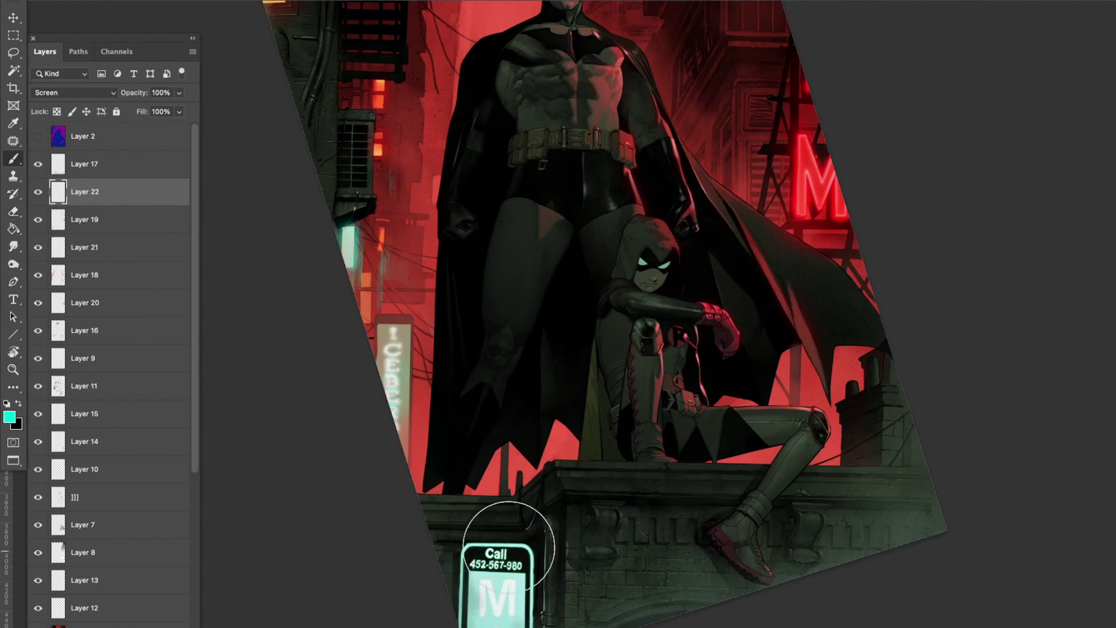
pyautogui.moveTo(509, 547); pyautogui.dragTo(527, 571)
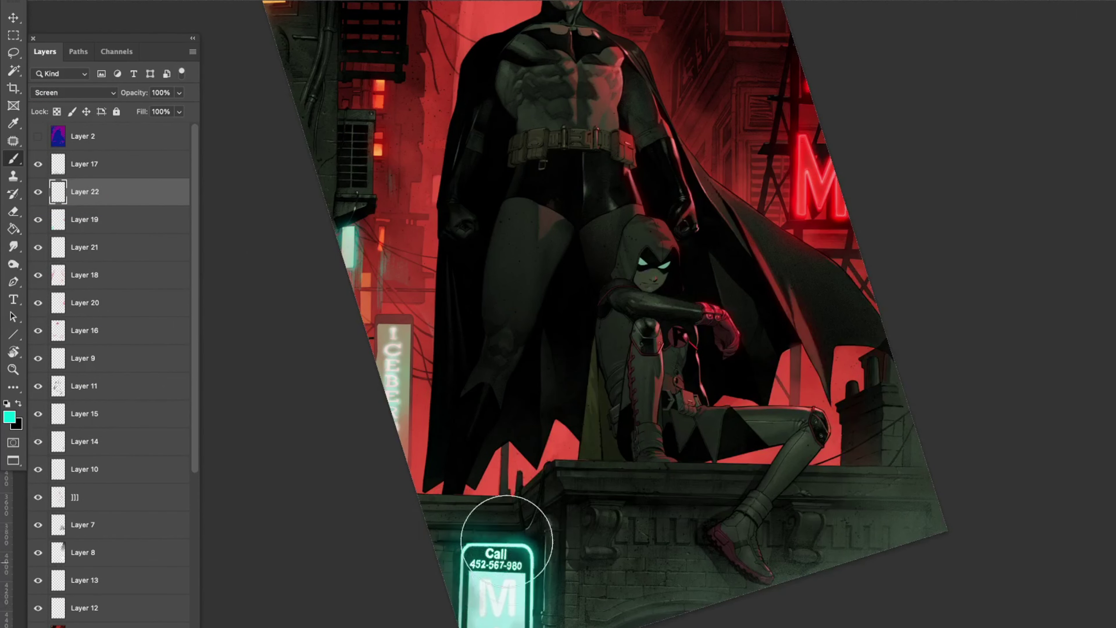
# Step: Adjust the hue and saturation of the base color layer, Layer 6
pyautogui.scroll(-2, 468, 585)
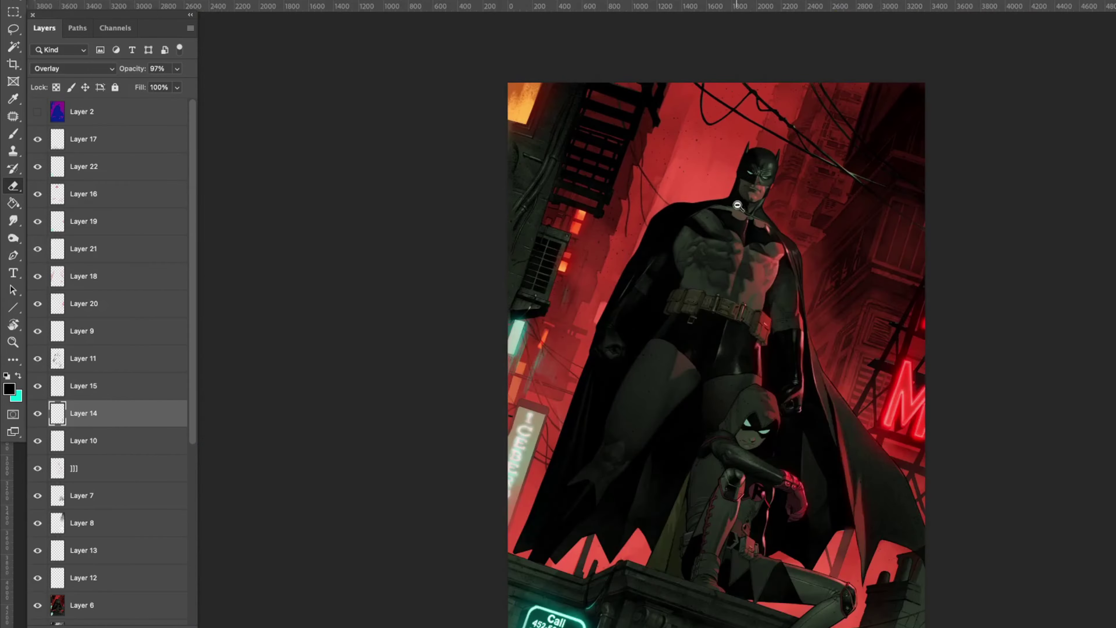
pyautogui.scroll(2, 738, 205)
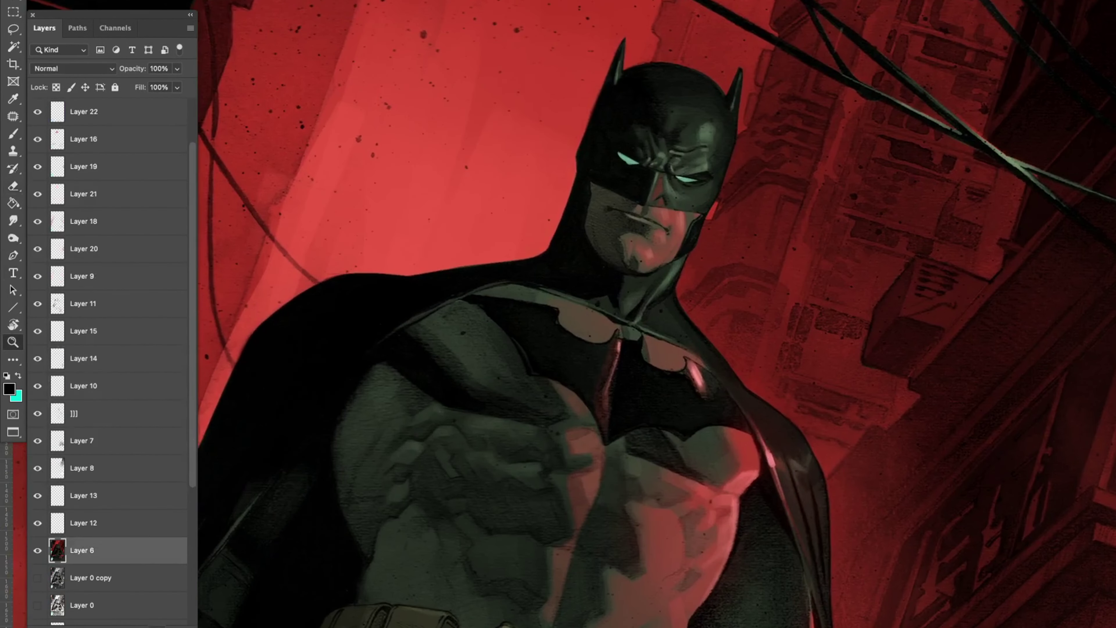
pyautogui.press('super+u')
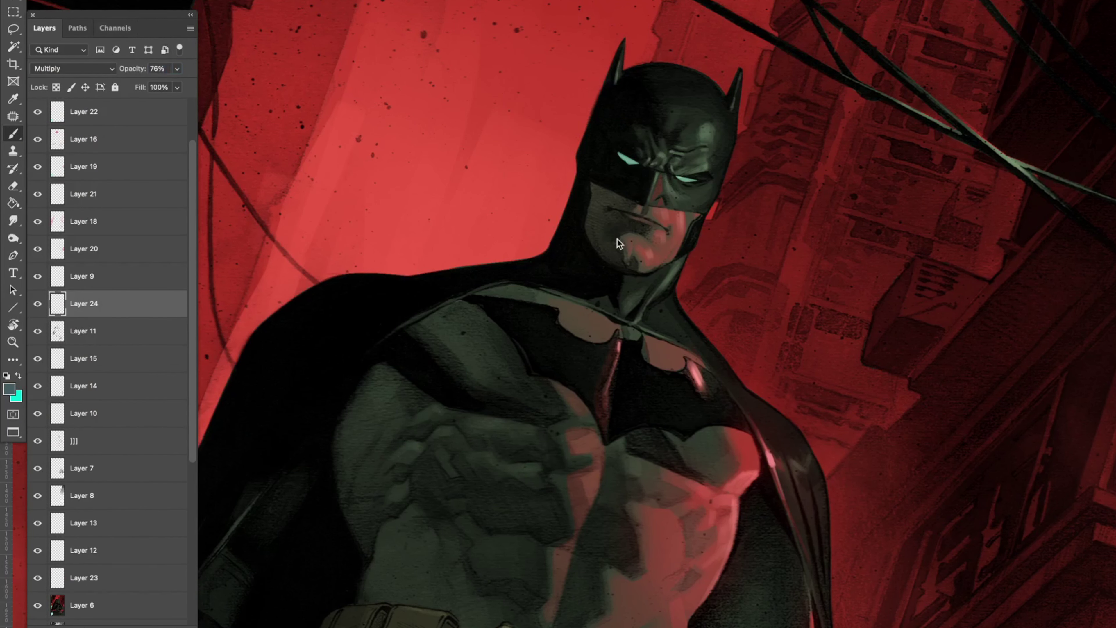
# Step: Delete Layer 22, the Screen layer holding the MA sign's cyan halo, and make the Color Dodge layer, Layer 19, active
pyautogui.scroll(-10, 595, 216)
pyautogui.press('r')
pyautogui.moveTo(426, 348); pyautogui.dragTo(549, 396)
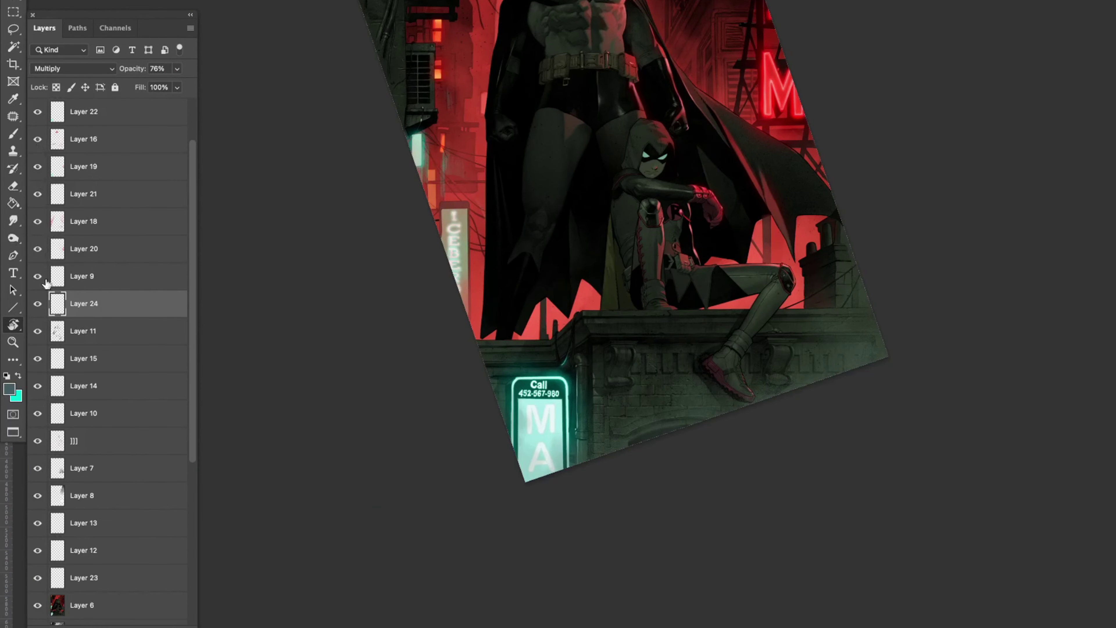
pyautogui.scroll(2, 40, 150)
pyautogui.click(87, 139)
pyautogui.click(88, 167)
pyautogui.press('Delete')
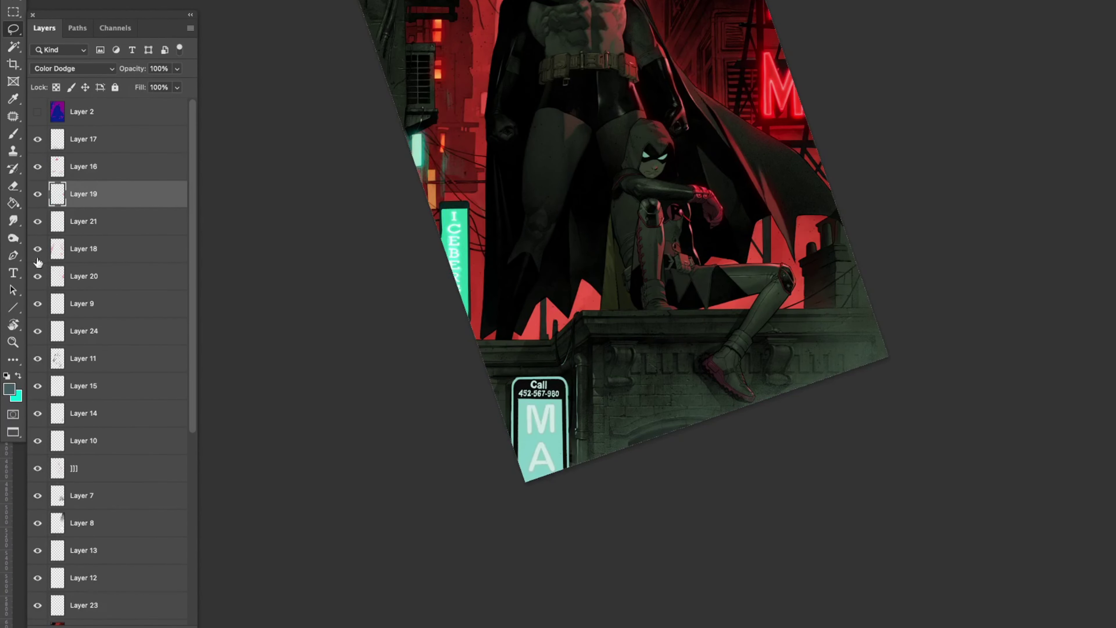
# Step: Select the shapes of the MA sign from the background flats layer, backgrounf copy
pyautogui.press('l')
pyautogui.click(55, 385)
pyautogui.scroll(-1, 189, 448)
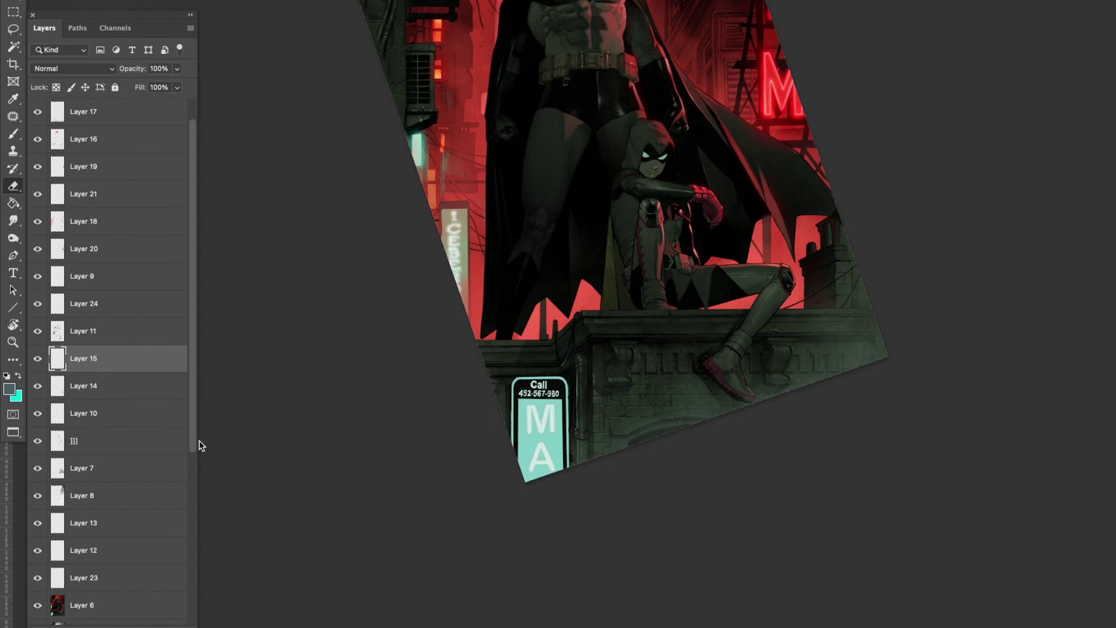
pyautogui.scroll(-7, 189, 445)
pyautogui.click(108, 567)
pyautogui.scroll(3, 660, 308)
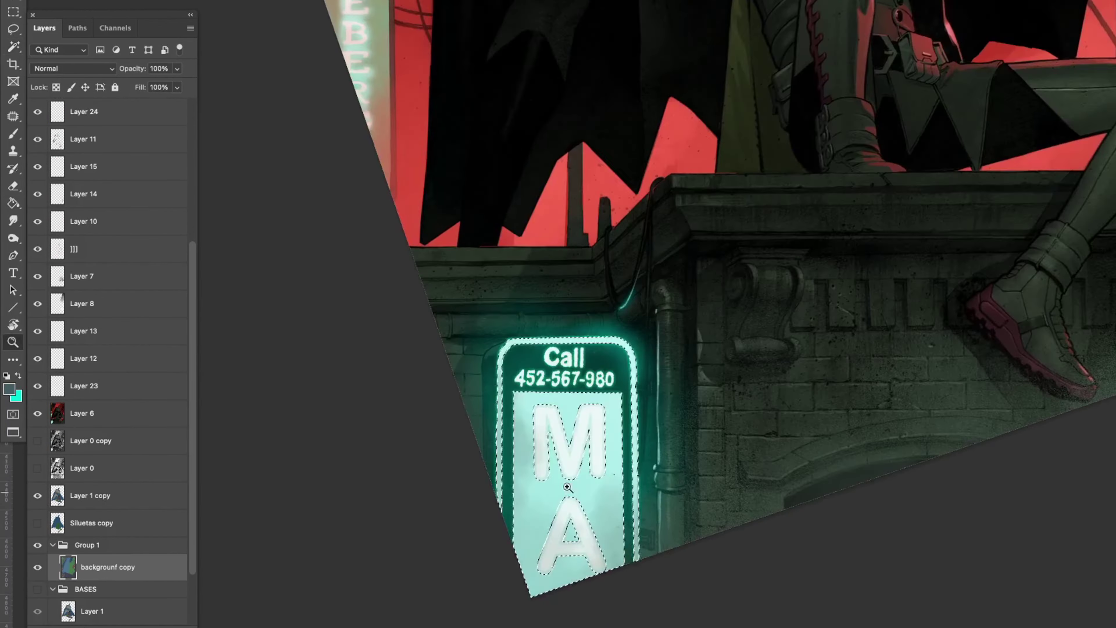
# Step: Rebuild the MA sign in neutral black and white on a new layer above Layer 6, using the ink artwork of Layer 0 copy
pyautogui.click(9, 389)
pyautogui.click(937, 422)
pyautogui.press('Return')
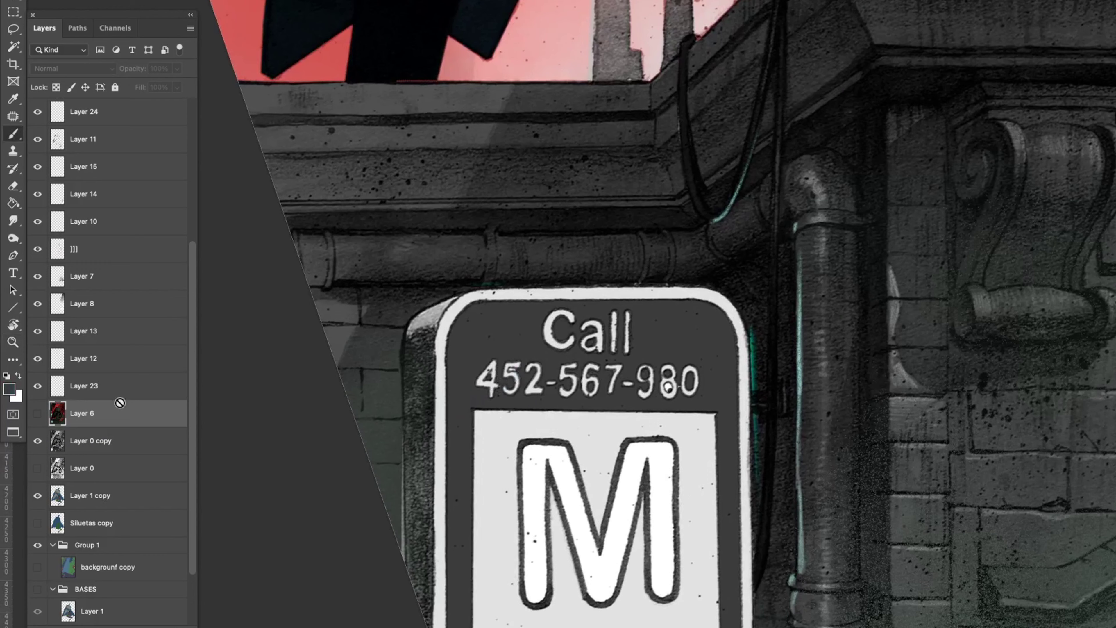
pyautogui.click(106, 440)
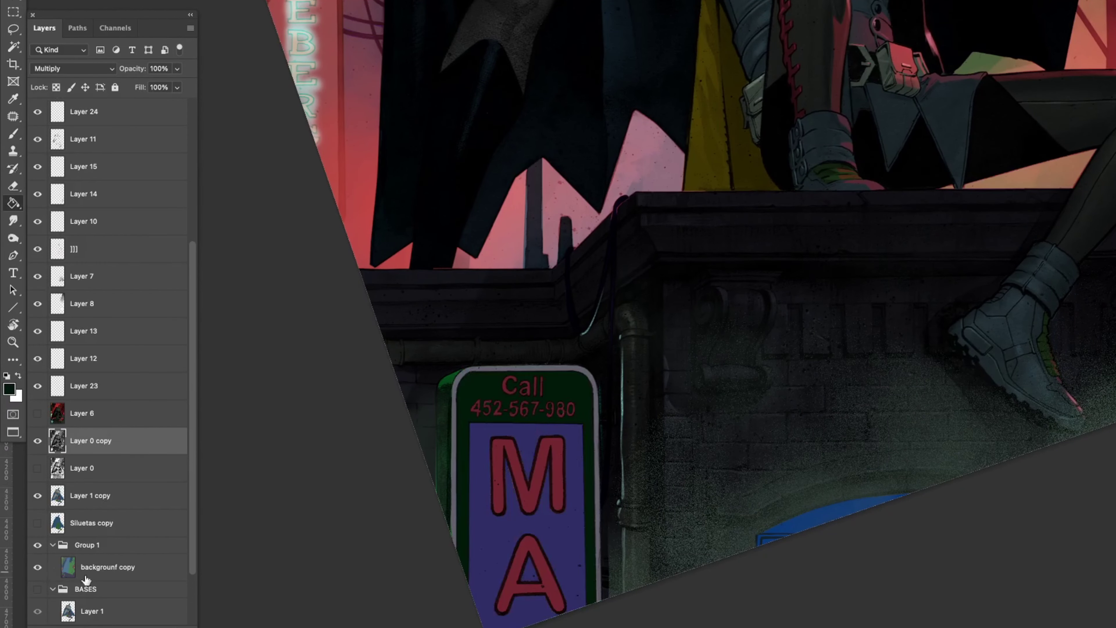
pyautogui.click(85, 571)
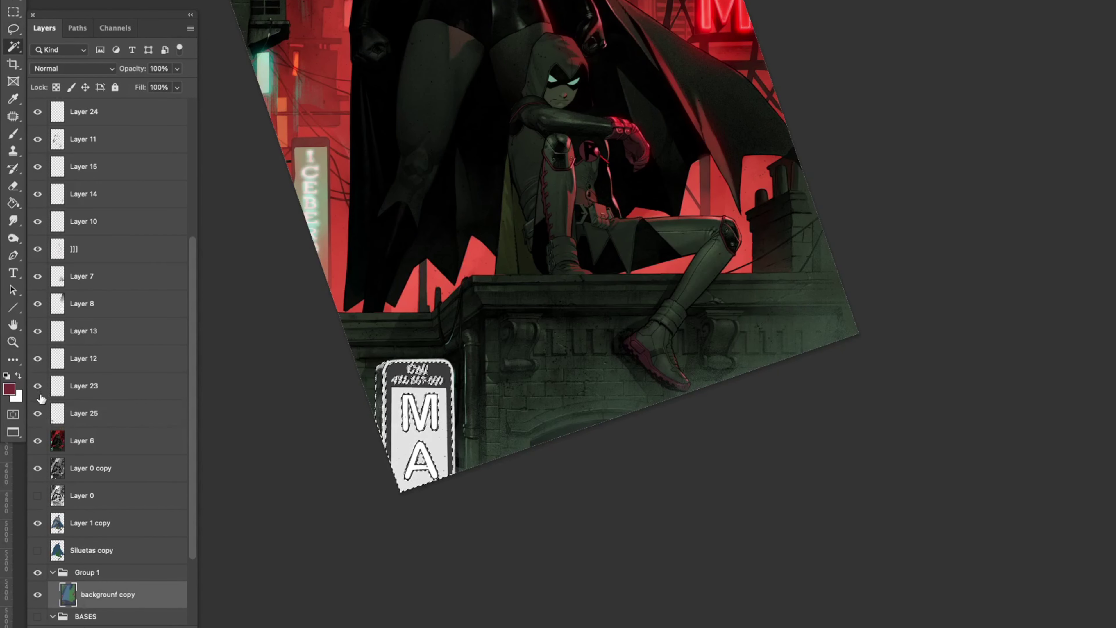
# Step: Colorize the MA sign's lettering and frame crimson on Layer 25 with hue 354 and saturation 53
pyautogui.click(74, 446)
pyautogui.hotkey('ctrl', 'u')
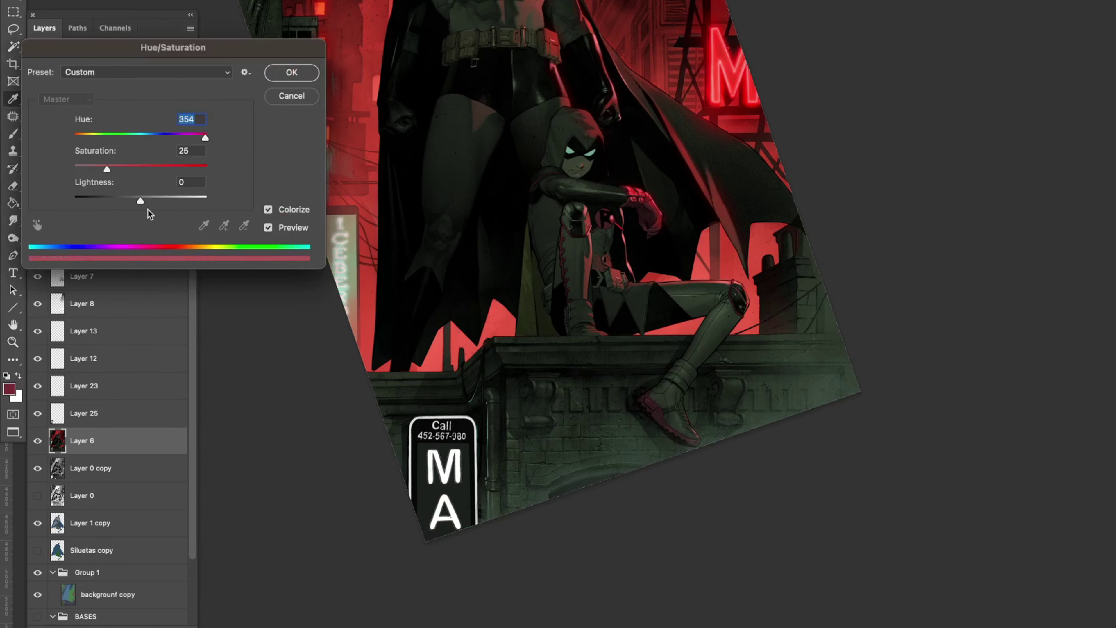
pyautogui.moveTo(132, 170); pyautogui.dragTo(144, 170)
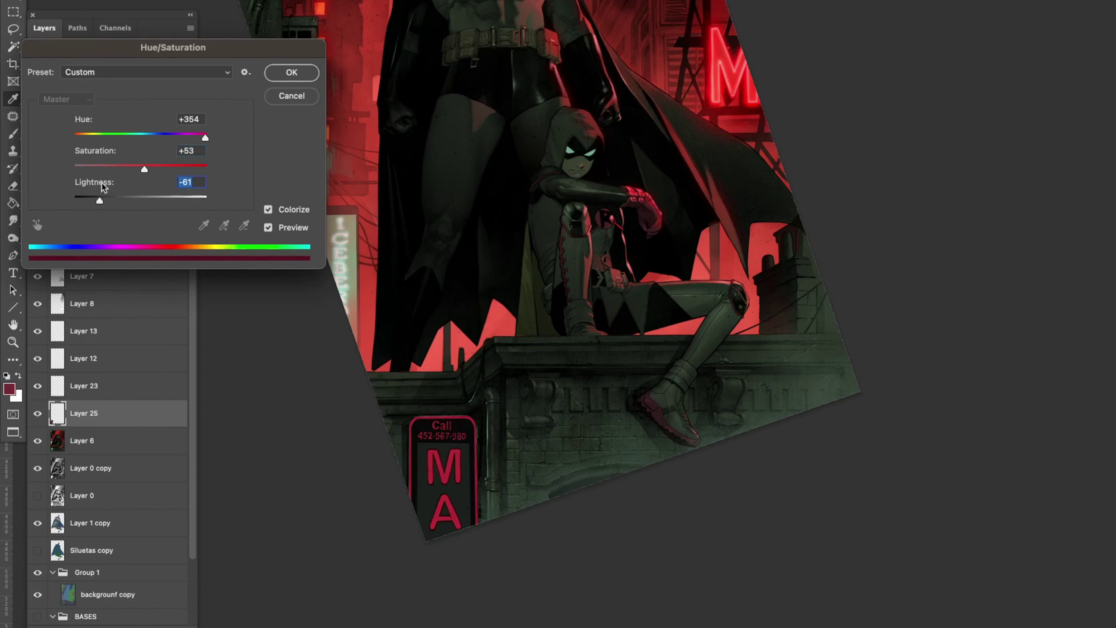
pyautogui.press('Return')
# Step: Select the "a" in Call, one digit and the large A from the flats and darken them on Layer 25 with lightness -91
pyautogui.hotkey('ctrl', 'u')
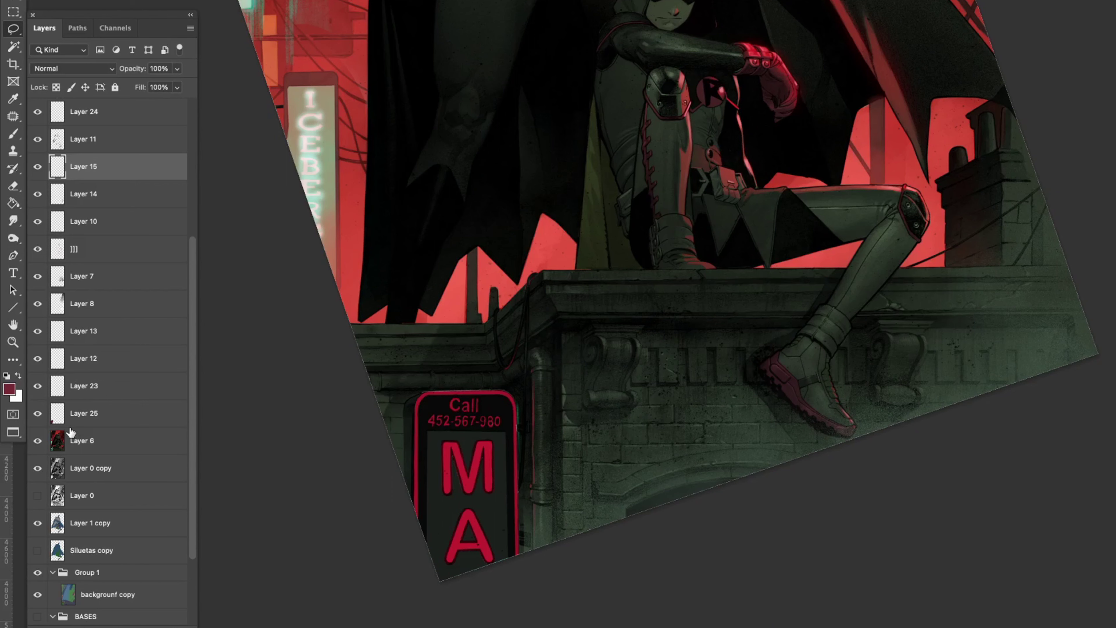
pyautogui.click(92, 597)
pyautogui.scroll(2, 440, 420)
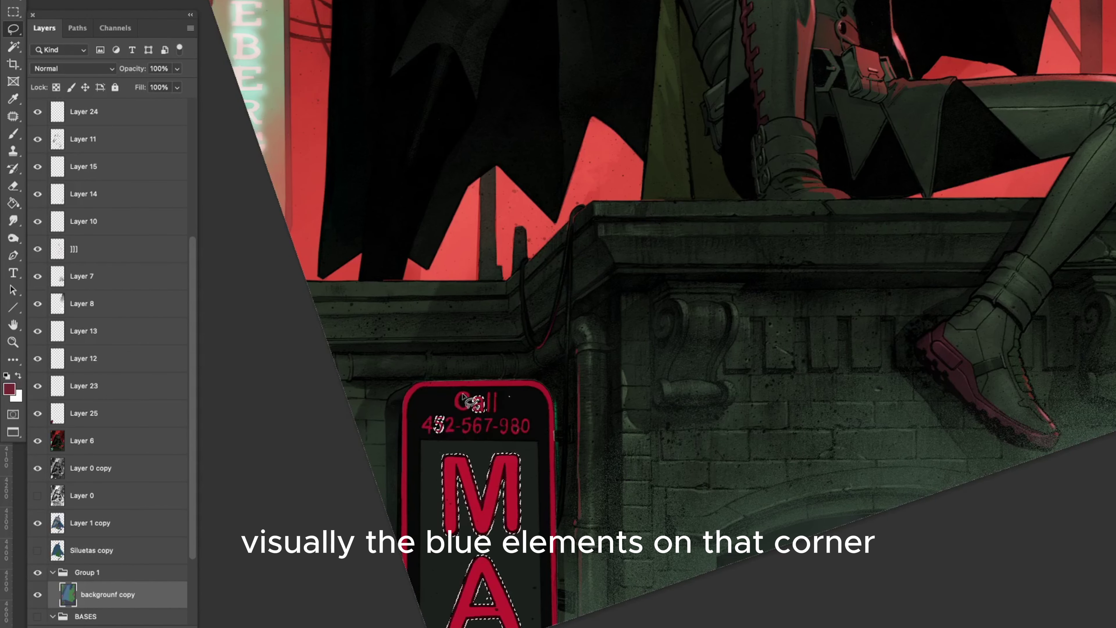
pyautogui.hotkey('ctrl', 'u')
pyautogui.press('Escape')
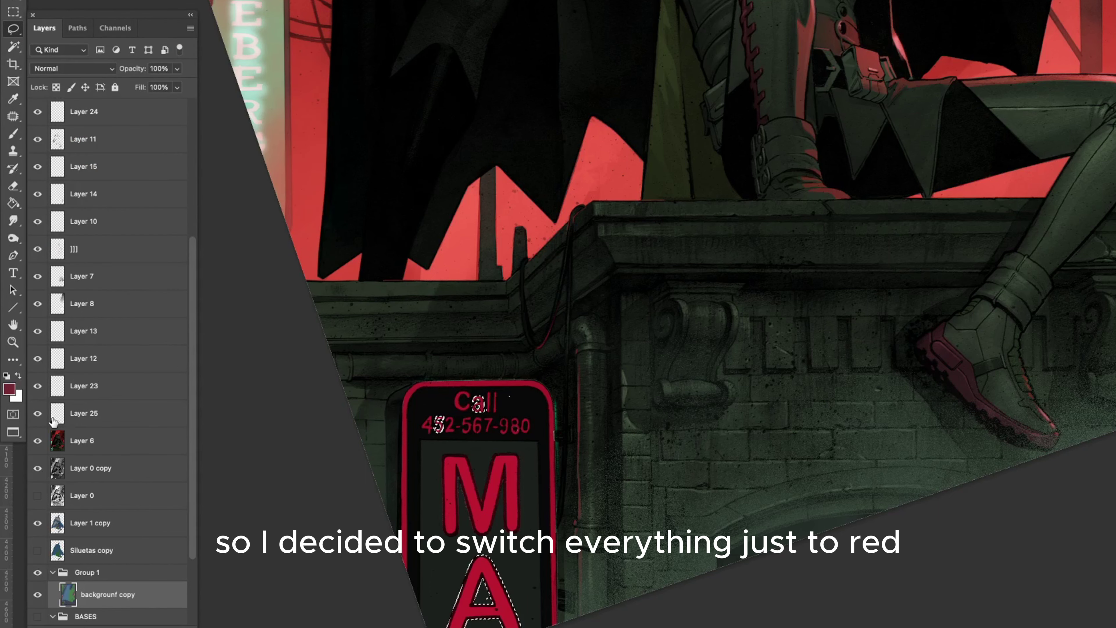
pyautogui.hotkey('ctrl', 'u')
pyautogui.press('Escape')
pyautogui.click(52, 414)
pyautogui.hotkey('ctrl', 'u')
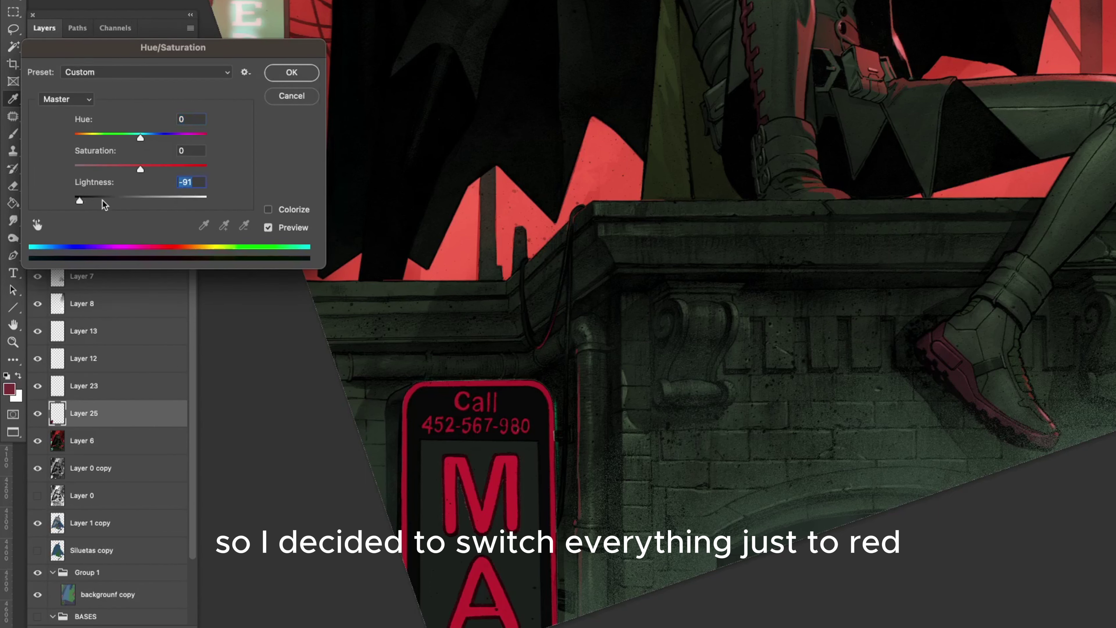
pyautogui.press('Return')
# Step: Select short stretches of the MA sign's frame on both sides and darken them with Hue/Saturation on Layer 25
pyautogui.press('z')
pyautogui.keyDown('alt'); pyautogui.click(412, 510); pyautogui.keyUp('alt')
pyautogui.click(412, 510)
pyautogui.press('l')
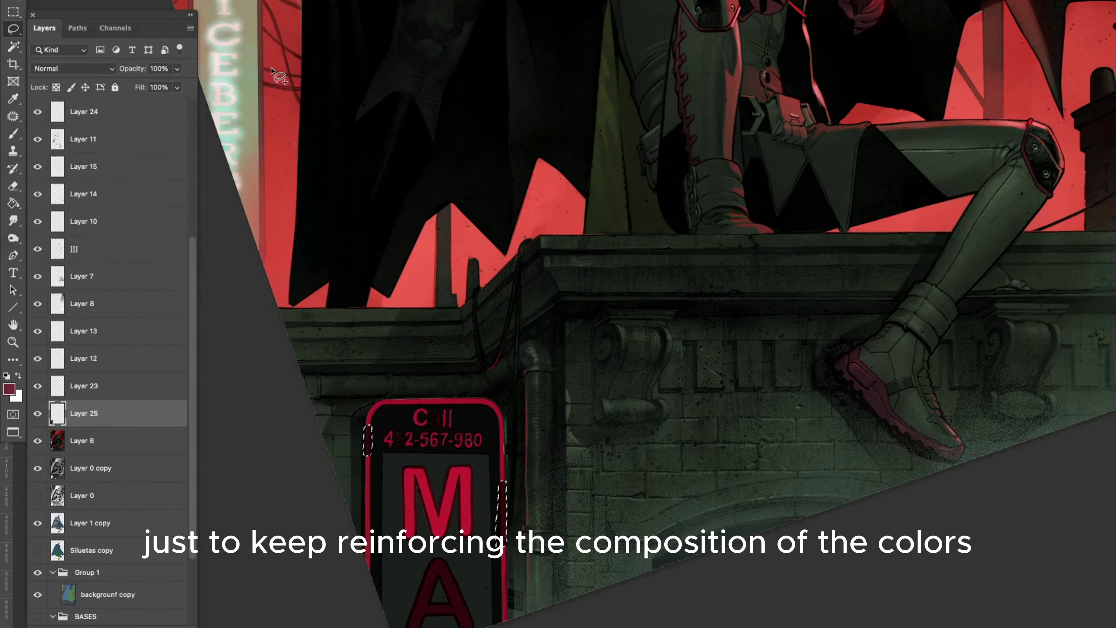
pyautogui.hotkey('ctrl', 'u')
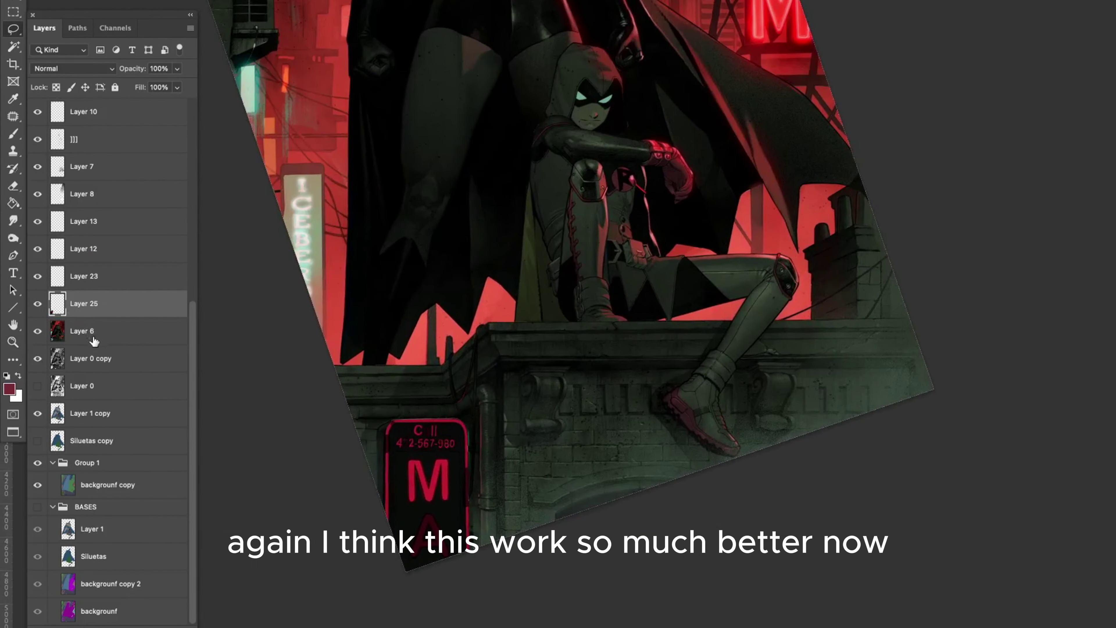
# Step: Add a Hard Light layer above Layer 17 and paint a soft red glow along the MA sign's frame
pyautogui.click(42, 69)
pyautogui.click(54, 268)
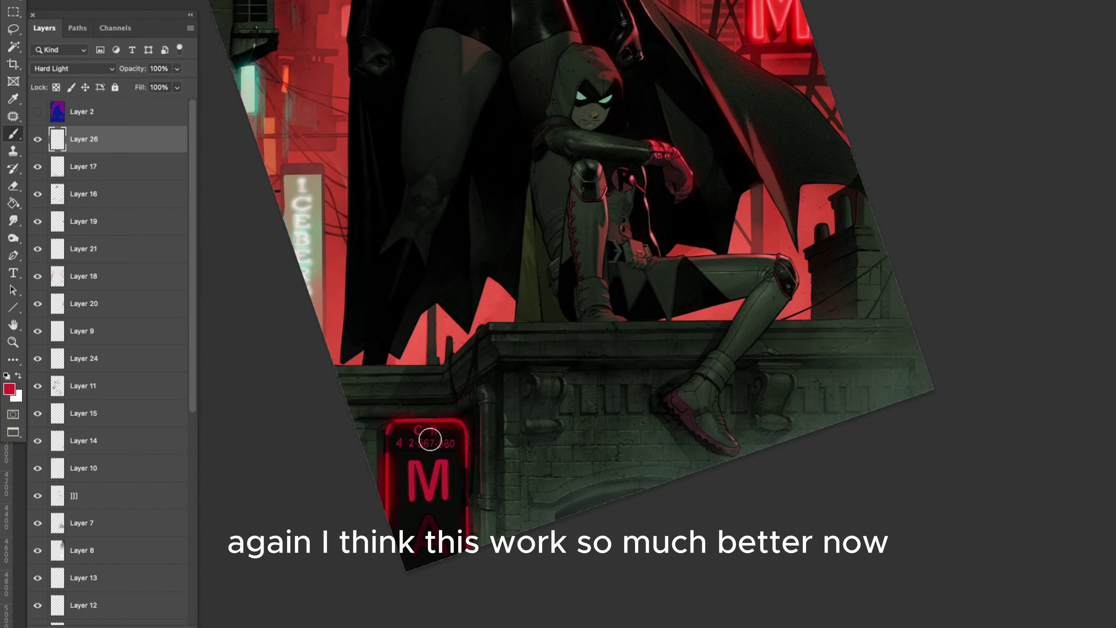
pyautogui.rightClick(419, 440)
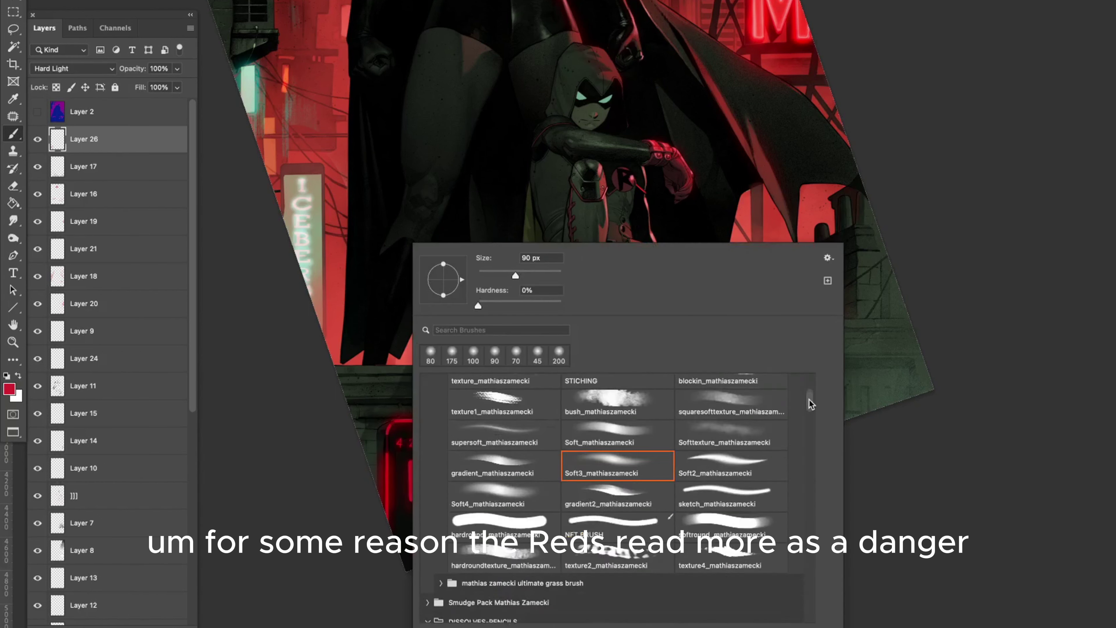
pyautogui.press('Return')
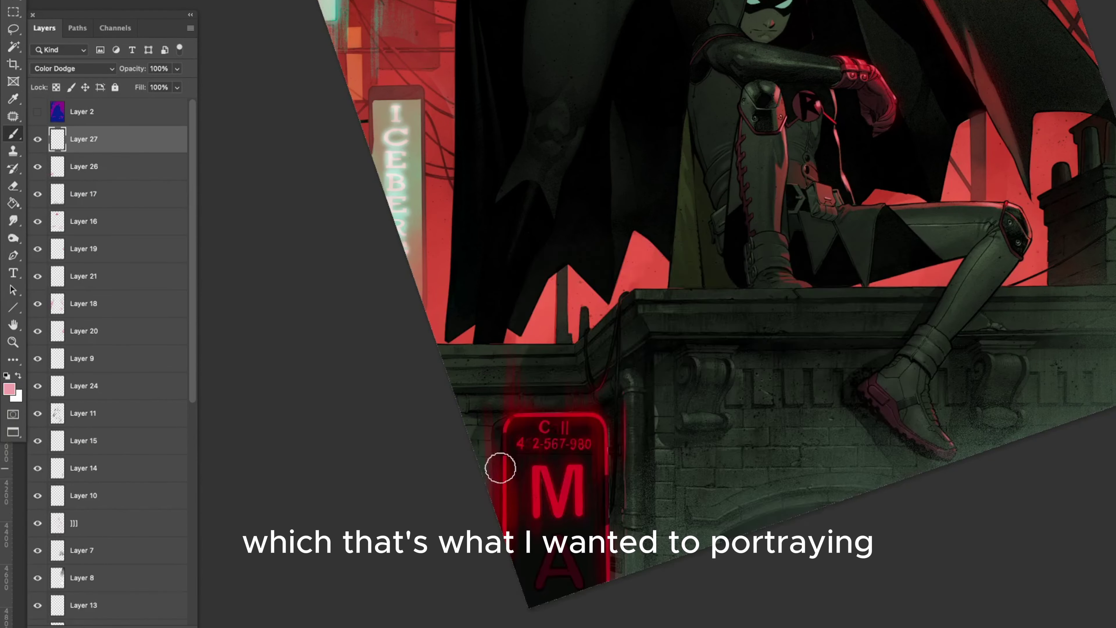
# Step: Strengthen the MA sign's neon glow with additional layers above Layer 26, using Linear Dodge (Add) and Hard Light blending
pyautogui.click(72, 68)
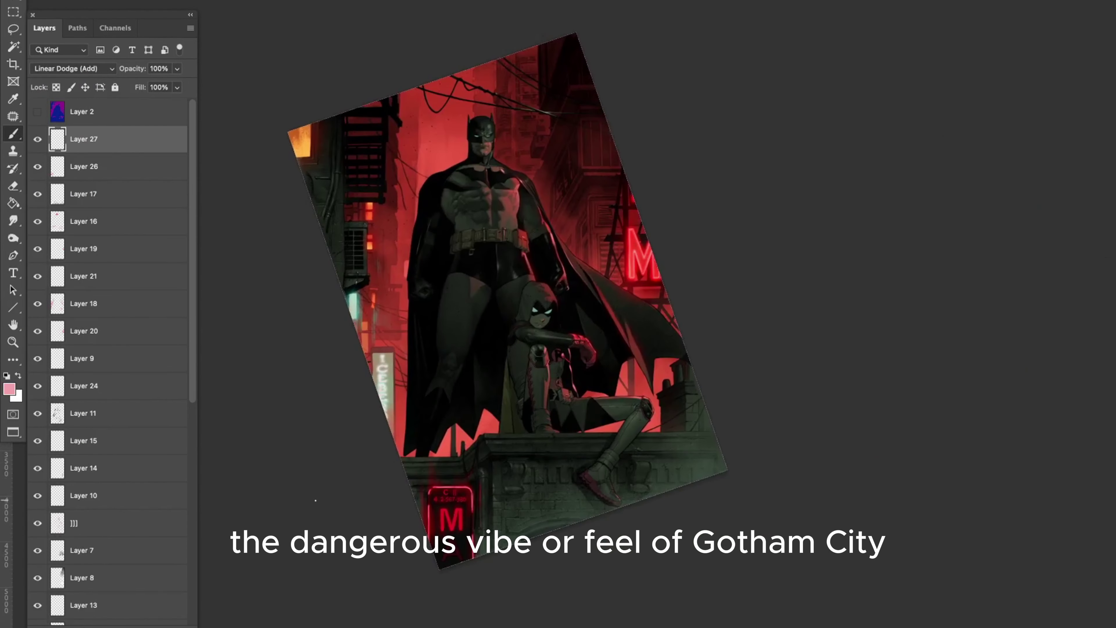
pyautogui.click(73, 68)
pyautogui.click(54, 269)
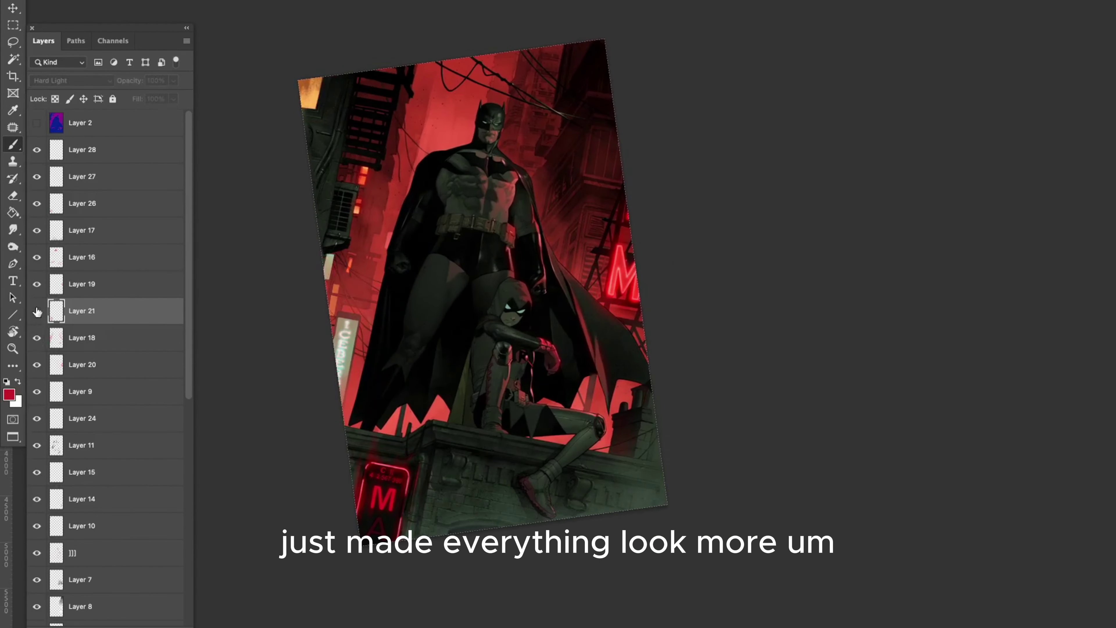
# Step: Show Layer 21, hide Layer 26, and brush white highlights onto the background building on the Overlay layer, Layer 14
pyautogui.click(37, 311)
pyautogui.click(36, 203)
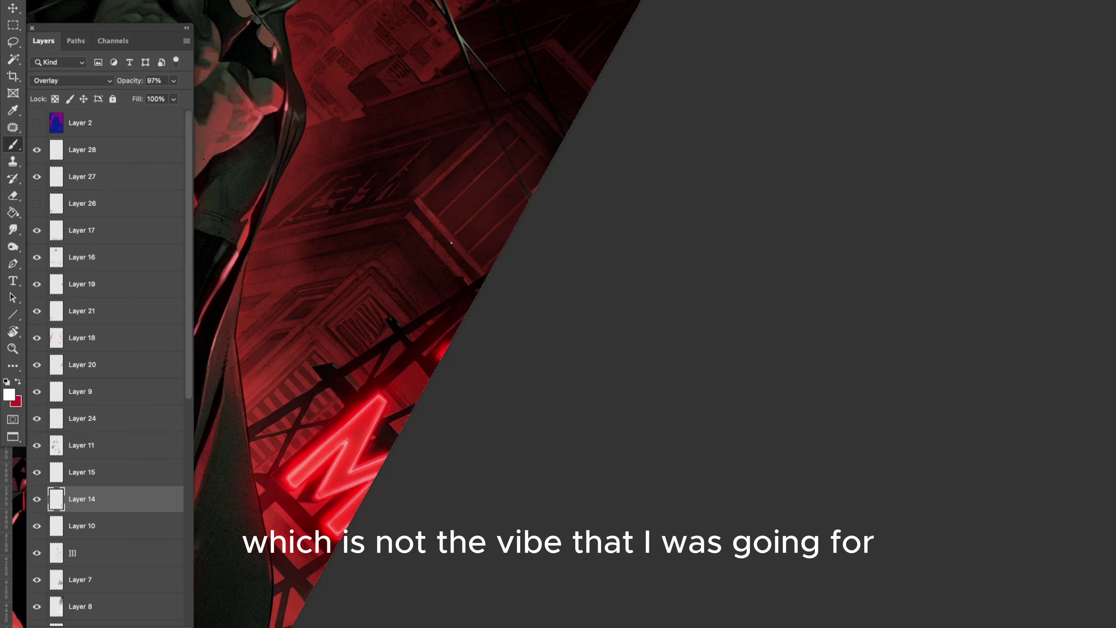
pyautogui.moveTo(452, 242); pyautogui.dragTo(387, 326)
pyautogui.scroll(-10, 426, 448)
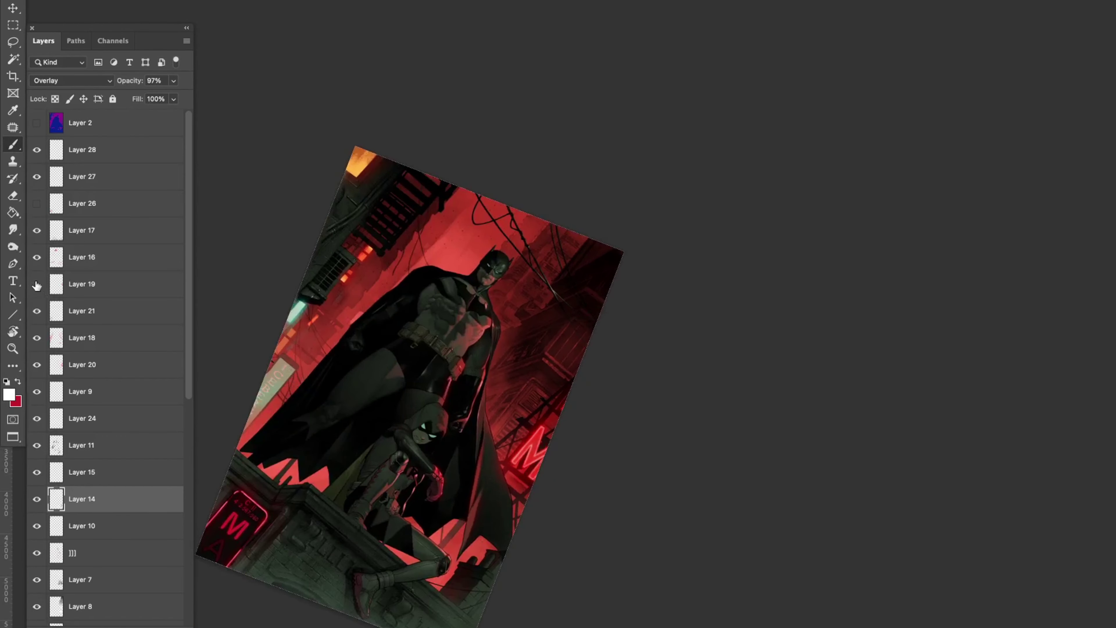
# Step: Clean up the glow and highlight painting on Layer 21 and Layer 14 with the Eraser
pyautogui.click(88, 311)
pyautogui.click(73, 395)
pyautogui.press('e')
pyautogui.click(88, 498)
pyautogui.scroll(5, 588, 309)
pyautogui.moveTo(588, 309); pyautogui.dragTo(636, 311)
# Step: Finish the highlight brushwork, merge the color layers into Layer 28, and duplicate the merged layer
pyautogui.press('b')
pyautogui.moveTo(628, 441); pyautogui.dragTo(439, 395)
pyautogui.scroll(-3, 488, 433)
pyautogui.scroll(5, 439, 396)
pyautogui.moveTo(584, 483); pyautogui.dragTo(334, 352)
pyautogui.scroll(-4, 314, 346)
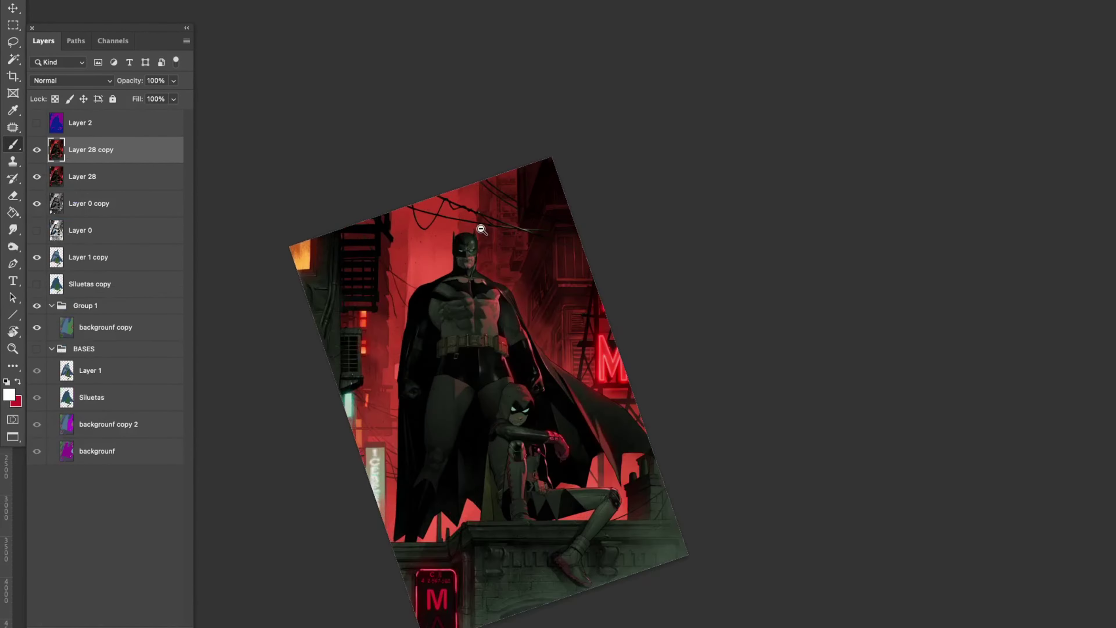
# Step: Sample skin tones from Batman's face and paint over the chin and mouth area on Layer 28 copy
pyautogui.scroll(4, 482, 240)
pyautogui.scroll(3, 482, 240)
pyautogui.keyDown('alt'); pyautogui.click(460, 430); pyautogui.keyUp('alt')
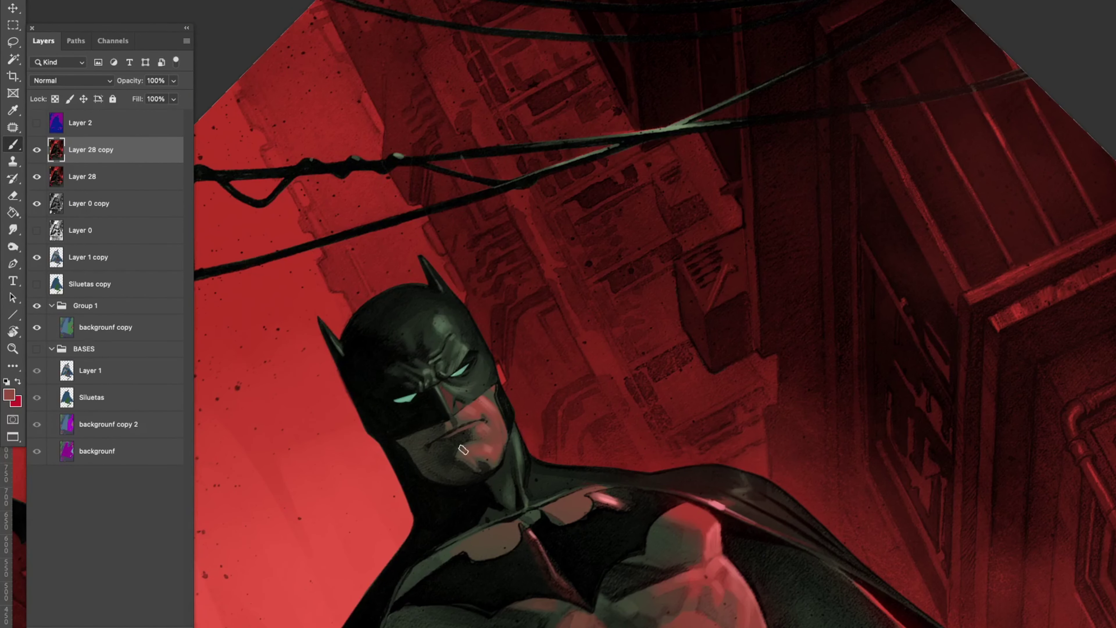
pyautogui.keyDown('alt'); pyautogui.click(481, 430); pyautogui.keyUp('alt')
pyautogui.scroll(-4, 481, 430)
pyautogui.scroll(4, 493, 289)
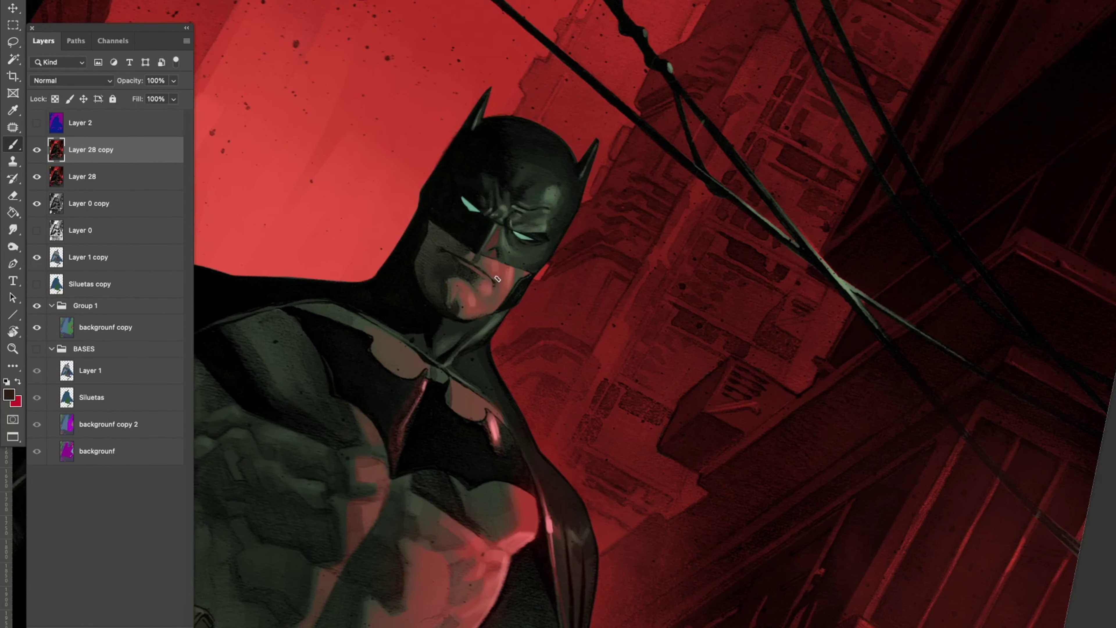
# Step: Sample lit and shadowed skin tones, switch to a rectangular brush, and rework the shading of Batman's chin and cheek
pyautogui.scroll(-2, 495, 279)
pyautogui.keyDown('alt'); pyautogui.click(458, 286); pyautogui.keyUp('alt')
pyautogui.scroll(2, 496, 386)
pyautogui.scroll(2, 507, 381)
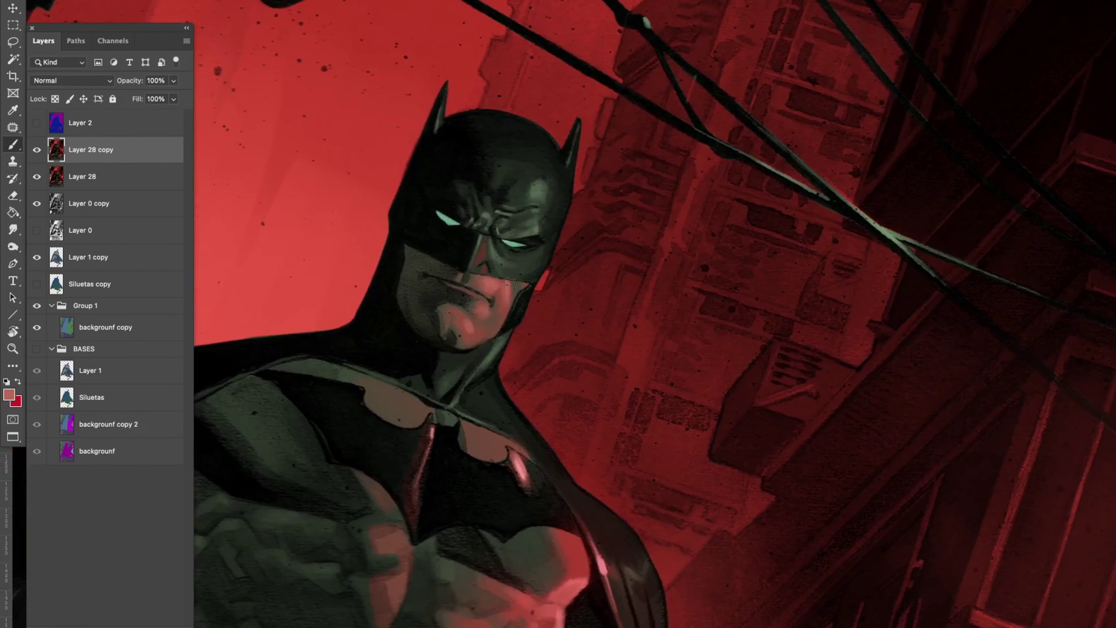
pyautogui.keyDown('alt'); pyautogui.click(519, 290); pyautogui.keyUp('alt')
pyautogui.rightClick(519, 289)
pyautogui.doubleClick(885, 568)
pyautogui.scroll(2, 435, 294)
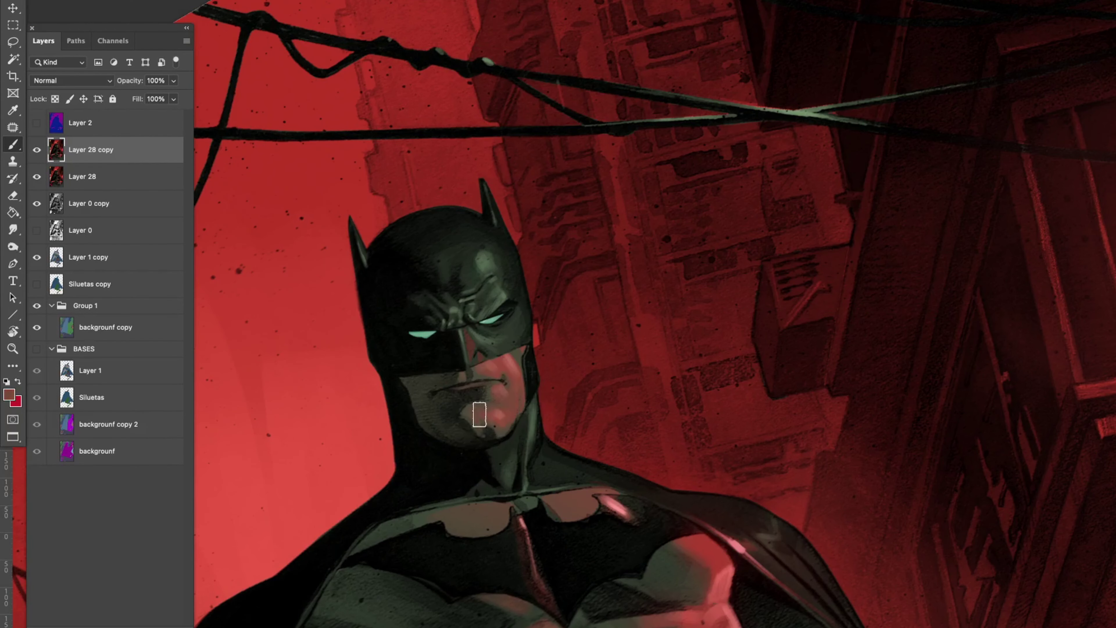
# Step: Sample a reddish skin tone and refine the lit area around the corner of Batman's mouth
pyautogui.scroll(-2, 448, 344)
pyautogui.keyDown('alt'); pyautogui.click(544, 342); pyautogui.keyUp('alt')
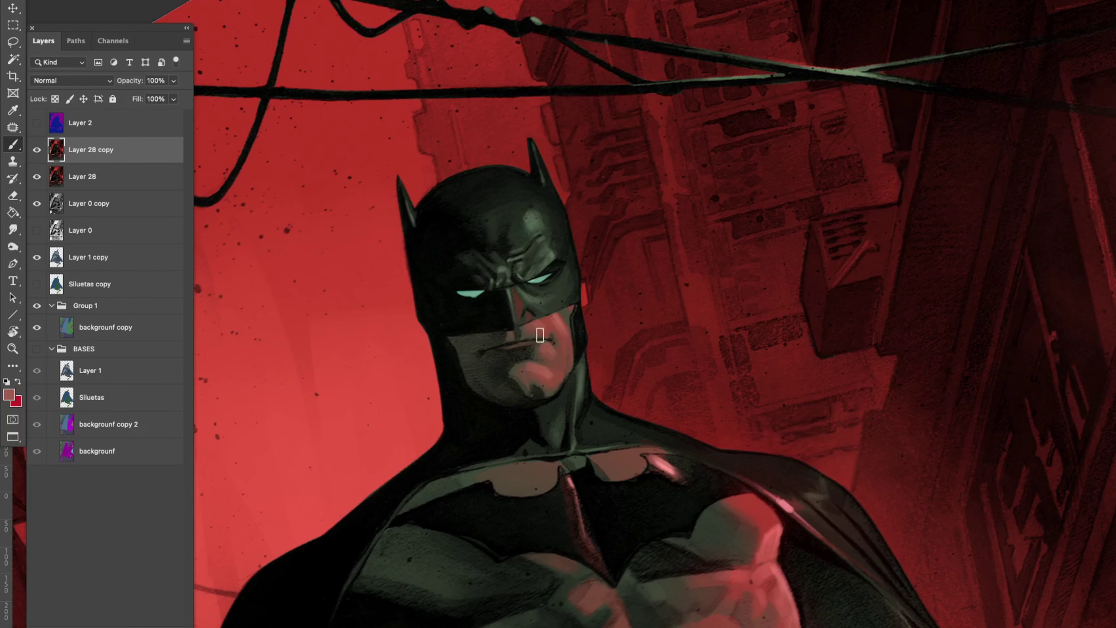
pyautogui.scroll(-5, 518, 280)
pyautogui.scroll(5, 373, 129)
# Step: Sample the background red and the cowl's black, and brush a textured transition along the shadowed edge of Batman's cowl
pyautogui.keyDown('alt'); pyautogui.click(374, 129); pyautogui.keyUp('alt')
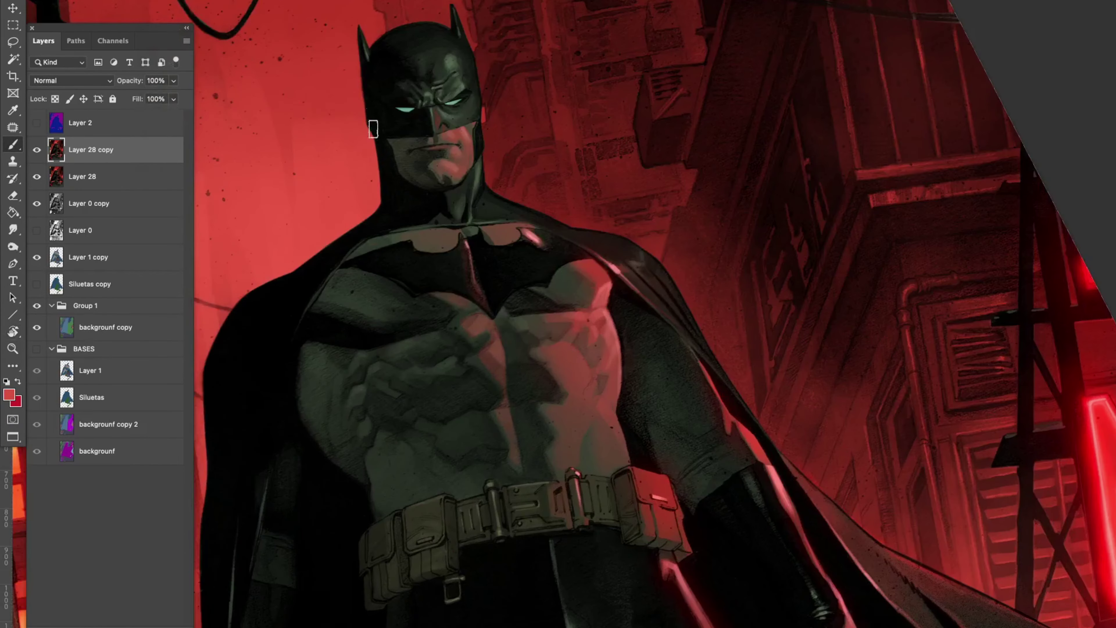
pyautogui.scroll(-5, 382, 137)
pyautogui.scroll(5, 438, 283)
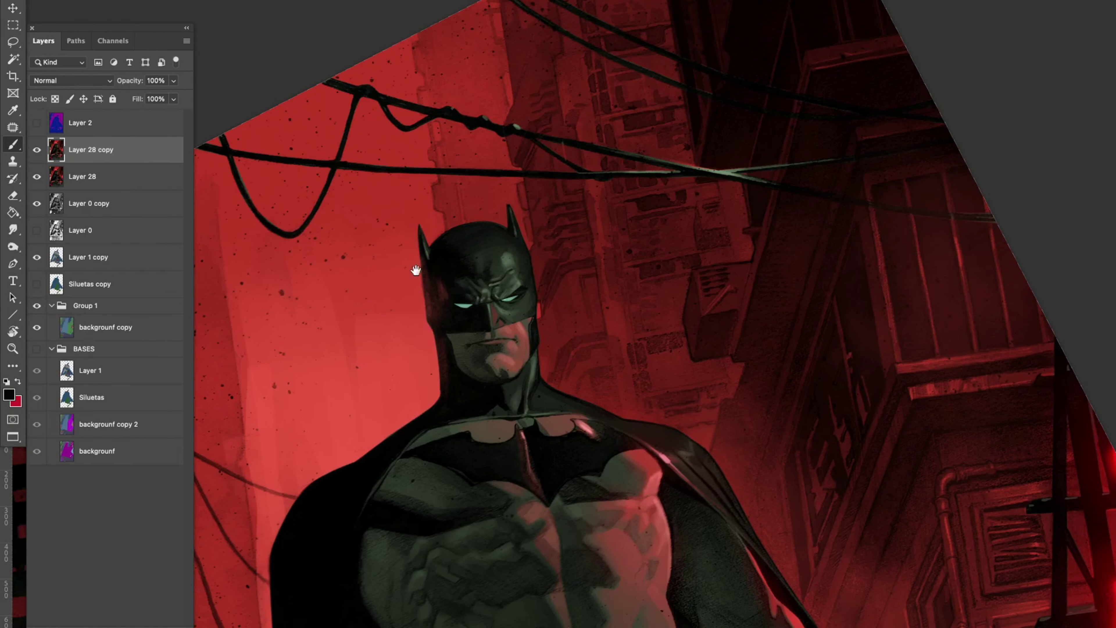
pyautogui.moveTo(415, 271); pyautogui.dragTo(591, 353)
pyautogui.scroll(-5, 591, 360)
pyautogui.scroll(5, 590, 419)
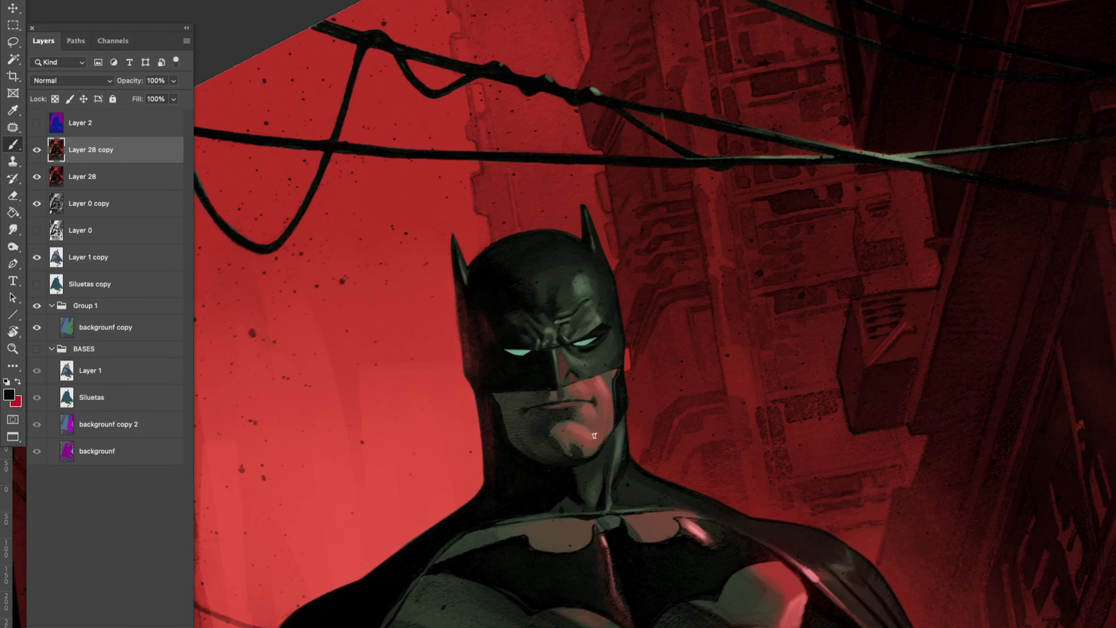
# Step: Touch up the red-lit skin and the dark cowl details on Batman's face with sampled colors
pyautogui.scroll(-5, 584, 431)
pyautogui.scroll(5, 594, 358)
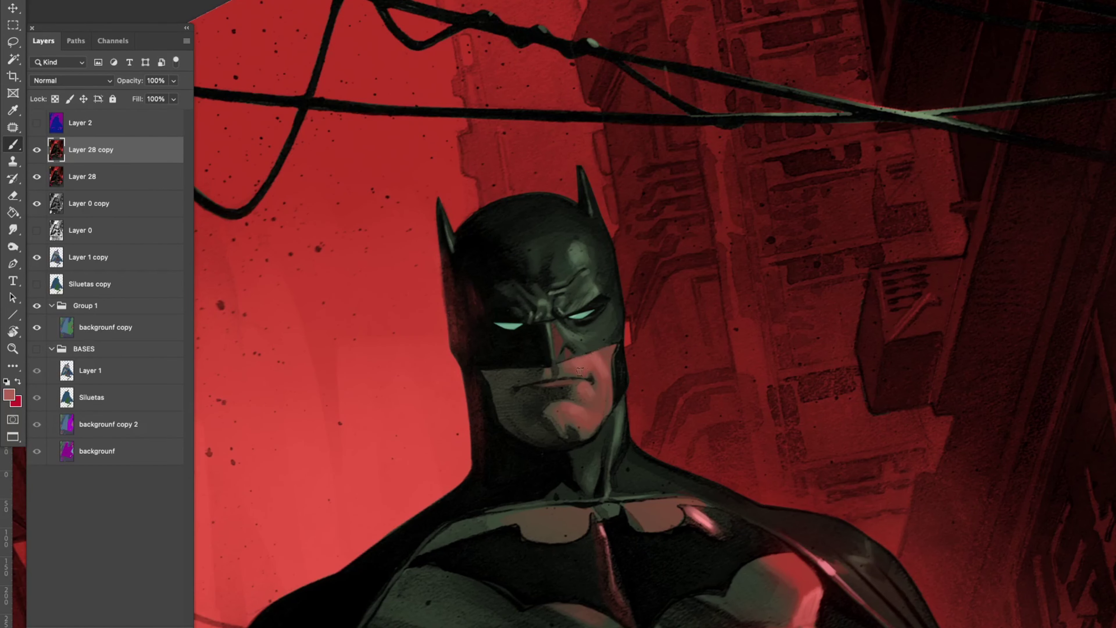
pyautogui.moveTo(599, 421); pyautogui.dragTo(693, 352)
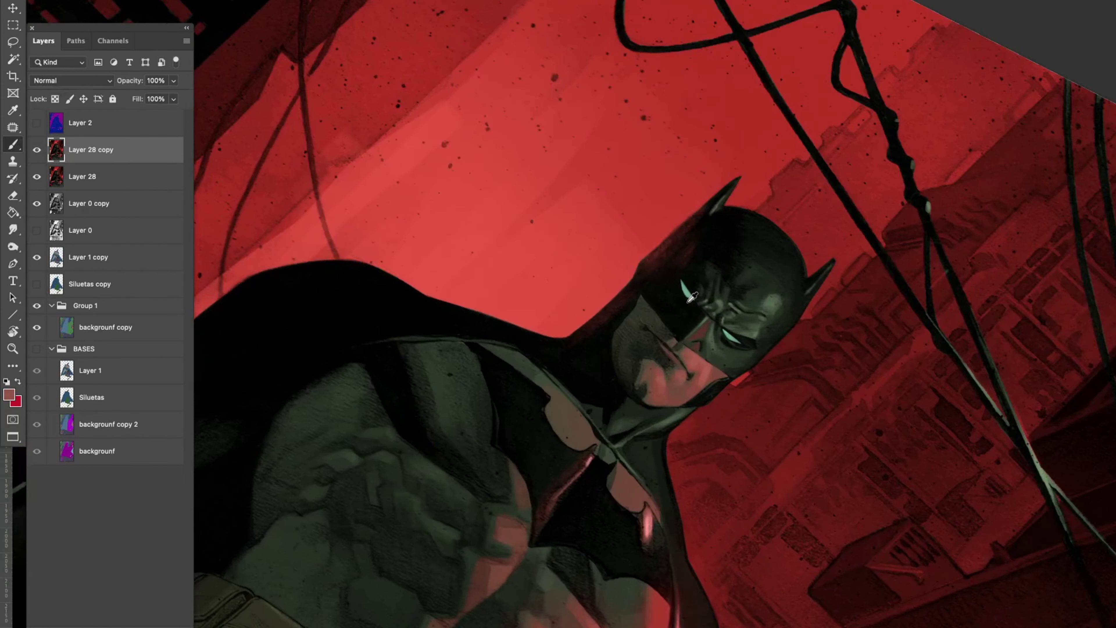
pyautogui.scroll(-5, 657, 373)
pyautogui.scroll(5, 642, 308)
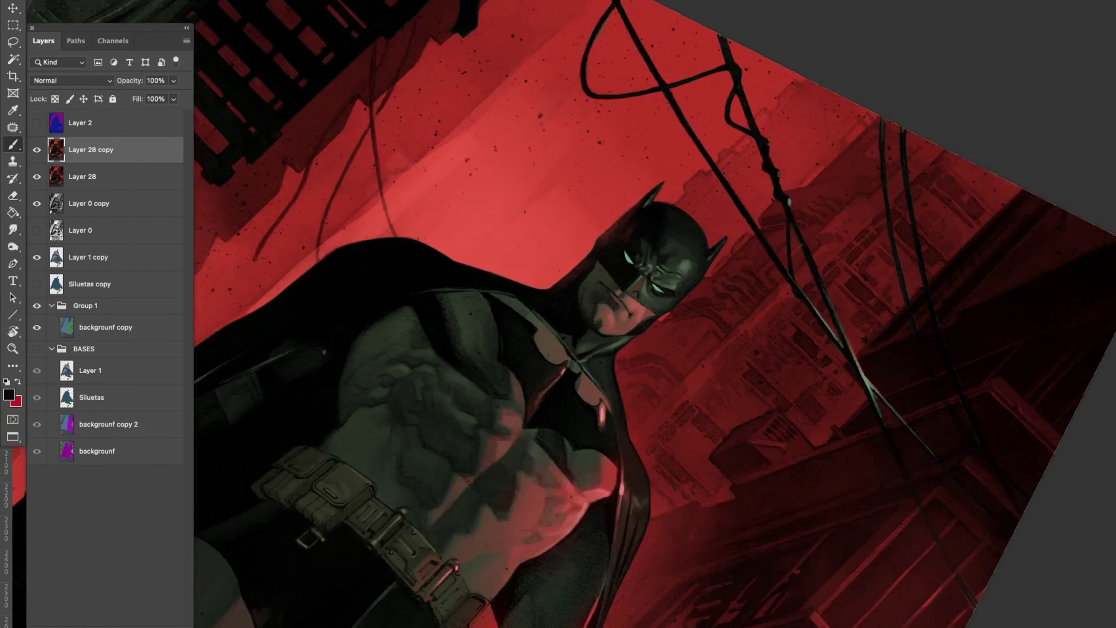
# Step: Sample the pinkish rim-light color beside Batman's gloved hand, near Robin's hood
pyautogui.moveTo(641, 308); pyautogui.dragTo(642, 250)
pyautogui.rightClick(642, 251)
pyautogui.press('Escape')
pyautogui.moveTo(665, 503); pyautogui.dragTo(679, 357)
pyautogui.keyDown('alt'); pyautogui.click(679, 357); pyautogui.keyUp('alt')
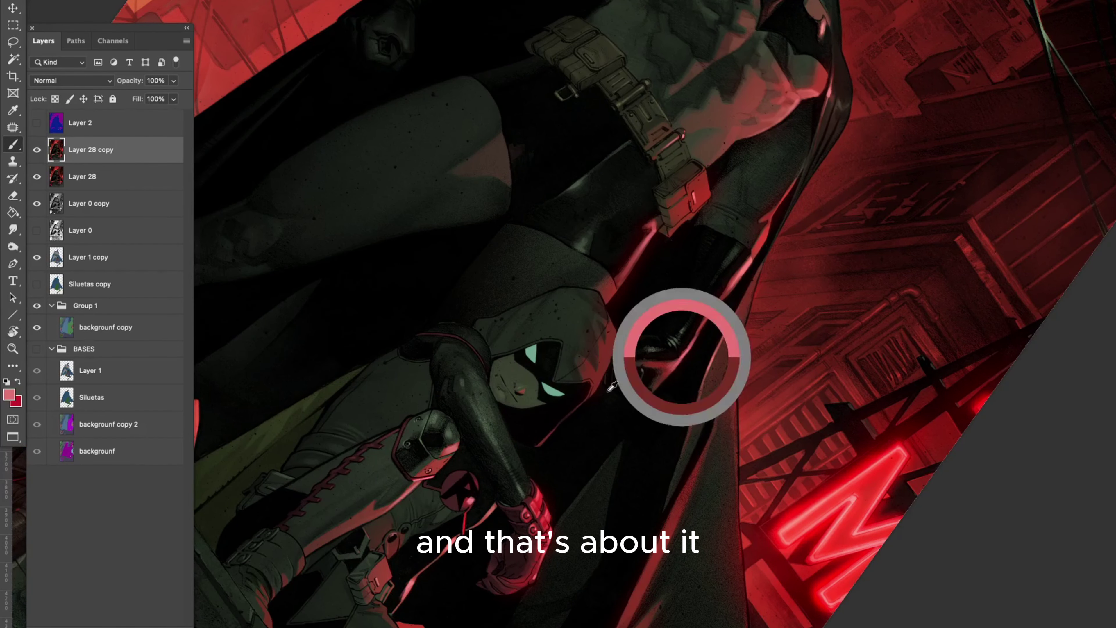
pyautogui.moveTo(607, 328); pyautogui.dragTo(438, 366)
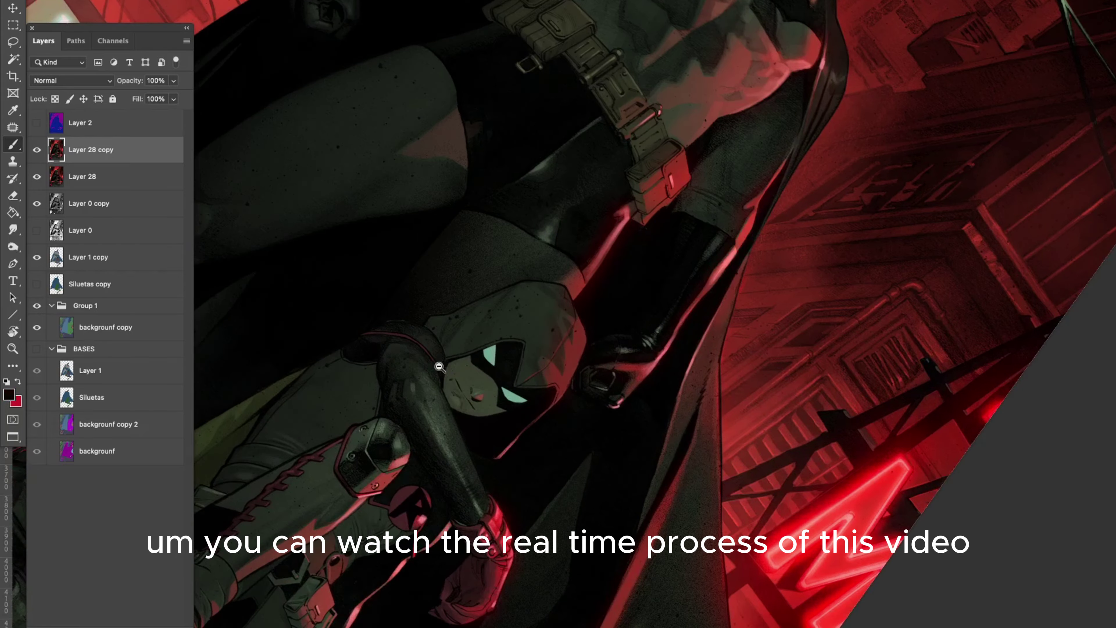
# Step: Browse the brush preset library, looking over the soft and textured brushes
pyautogui.press('b')
pyautogui.rightClick(574, 253)
pyautogui.press('Escape')
pyautogui.scroll(-5, 449, 257)
pyautogui.scroll(5, 448, 257)
pyautogui.rightClick(618, 244)
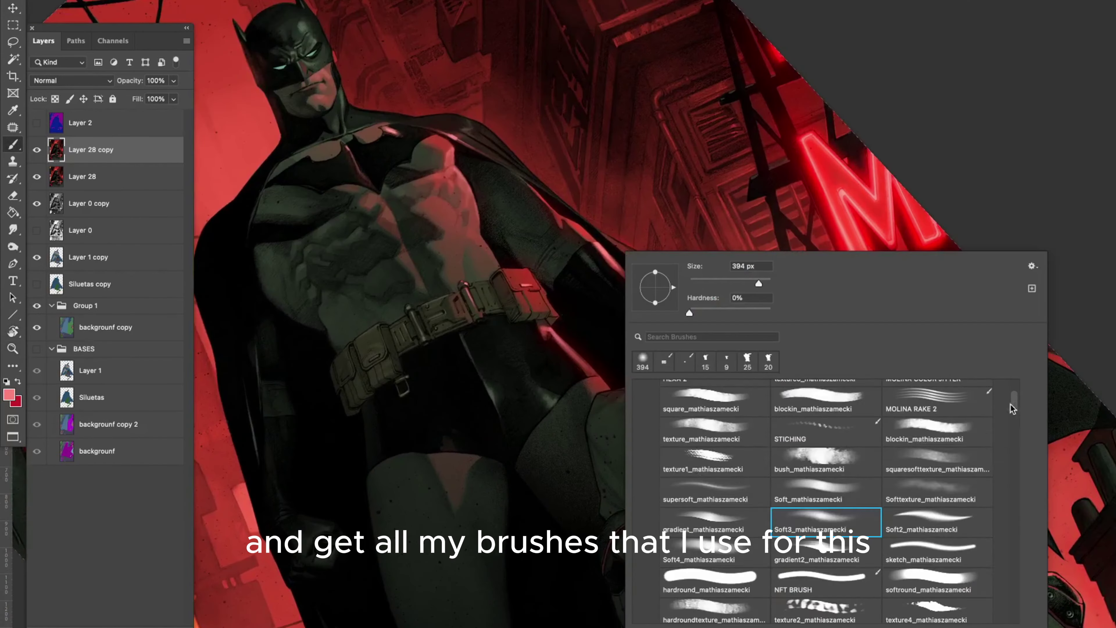
pyautogui.press('Escape')
pyautogui.press('x')
pyautogui.press('r')
pyautogui.moveTo(630, 431); pyautogui.dragTo(572, 361)
pyautogui.scroll(2, 431, 427)
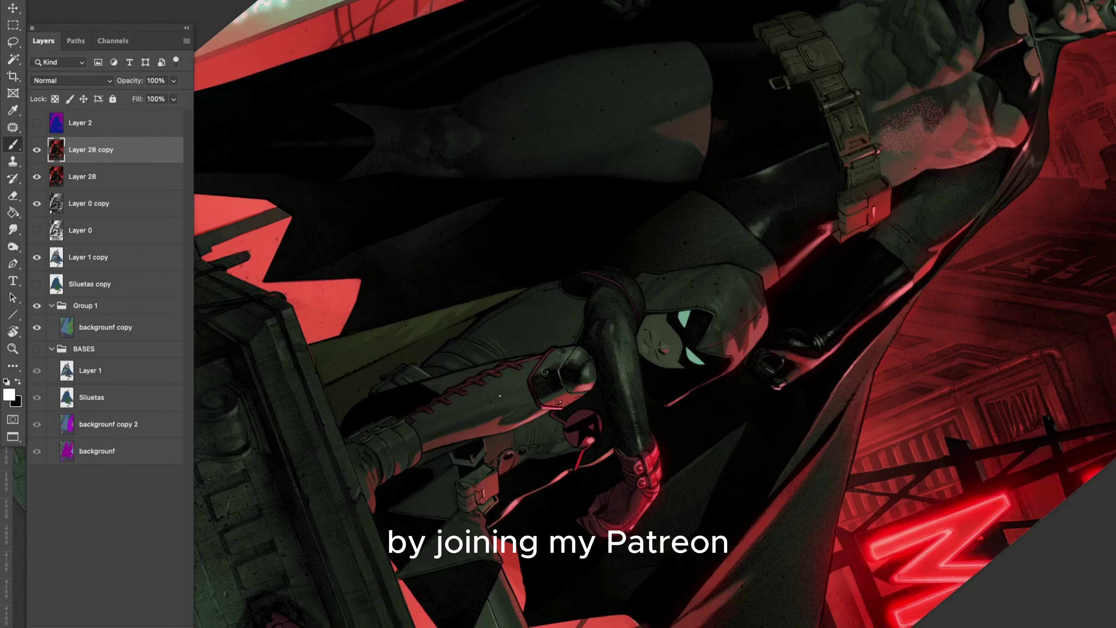
pyautogui.scroll(-4, 655, 314)
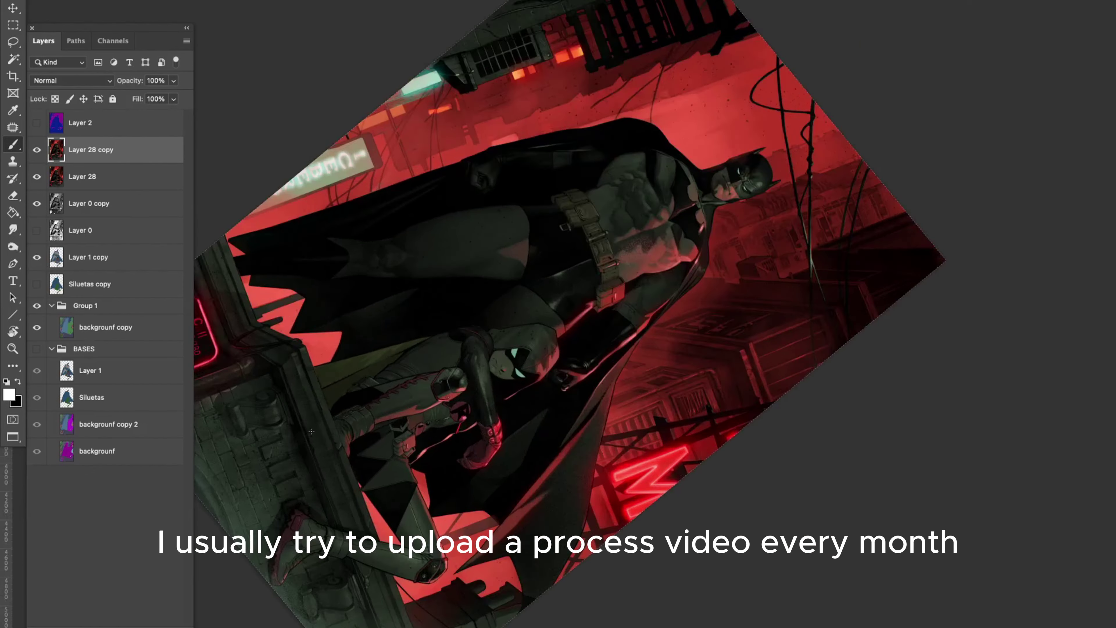
pyautogui.scroll(4, 655, 314)
pyautogui.press('x')
pyautogui.scroll(-4, 390, 349)
pyautogui.scroll(5, 394, 406)
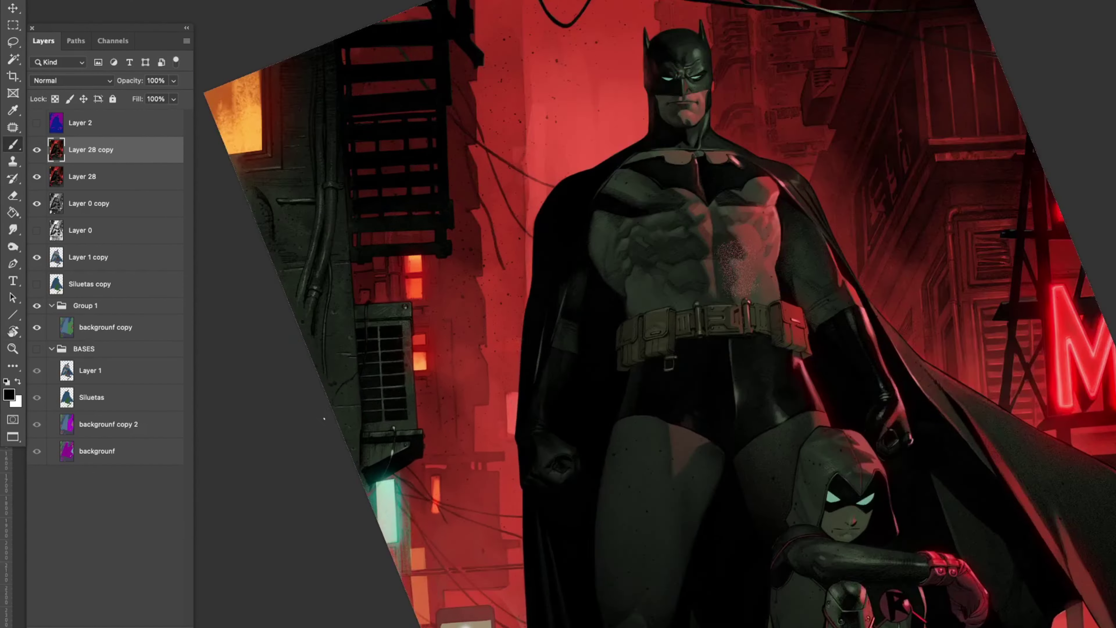
pyautogui.press('x')
pyautogui.scroll(-5, 655, 314)
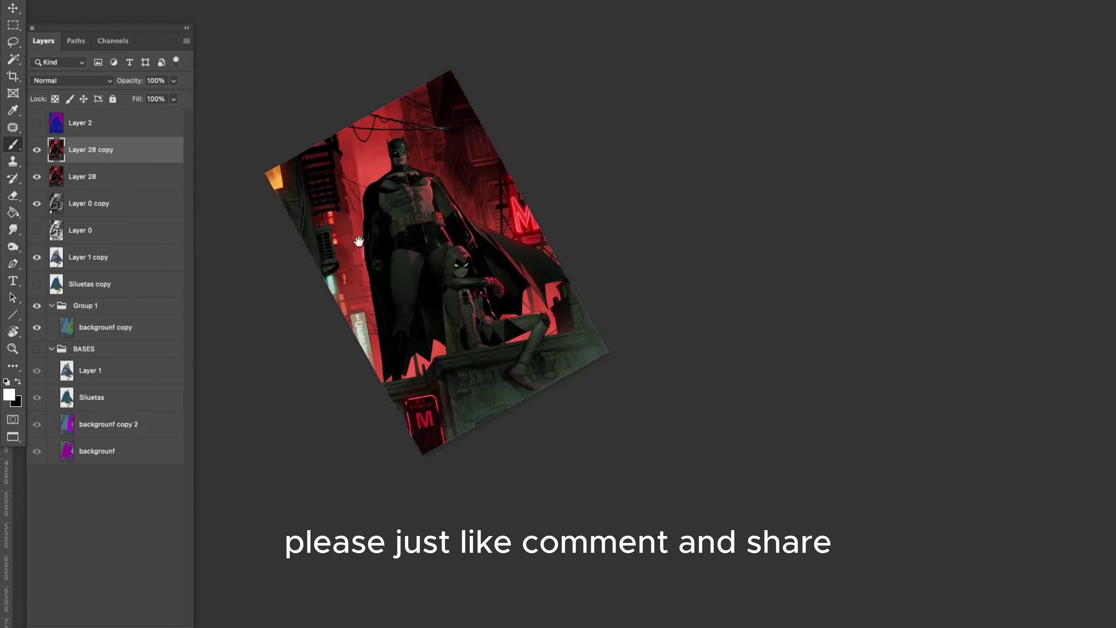
pyautogui.press('r')
pyautogui.moveTo(290, 292); pyautogui.dragTo(290, 292)
pyautogui.scroll(5, 501, 379)
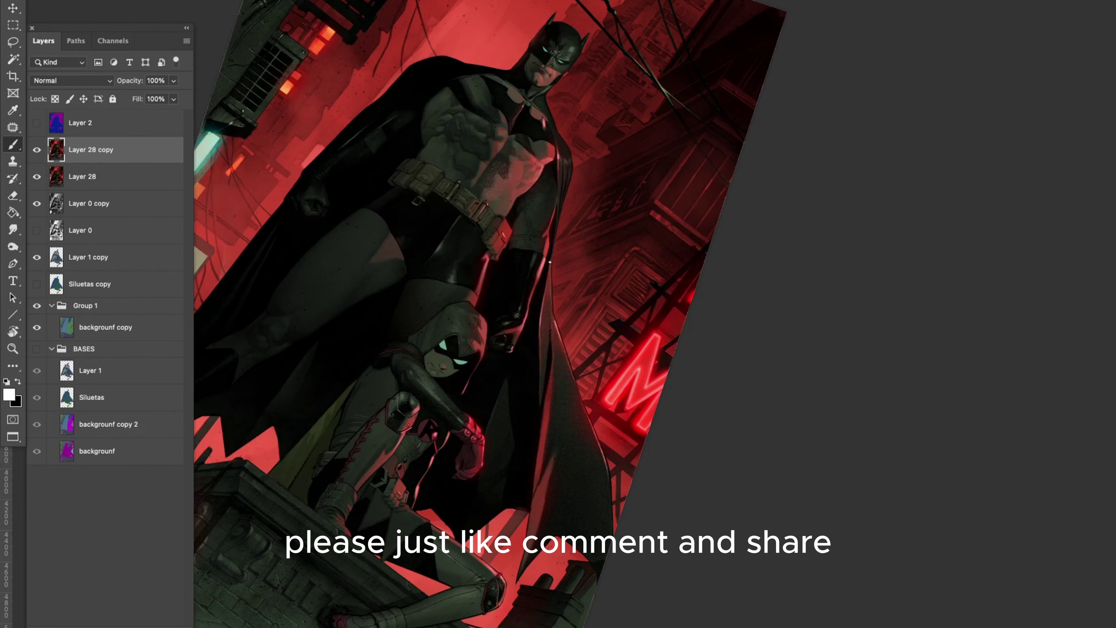